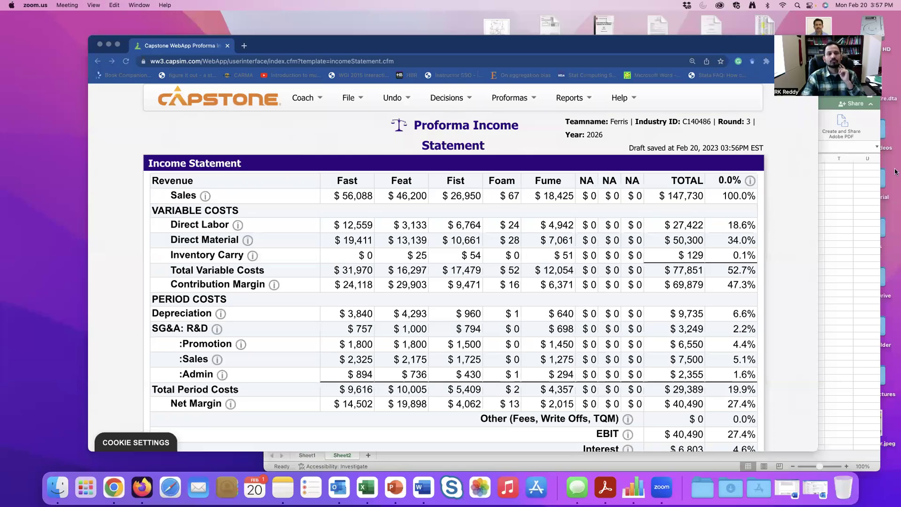
# Scroll through the Round 3 income statement, then bring Capstone forward and open the Proformas list
pyautogui.scroll(-1, 749, 196)
pyautogui.scroll(-1, 749, 197)
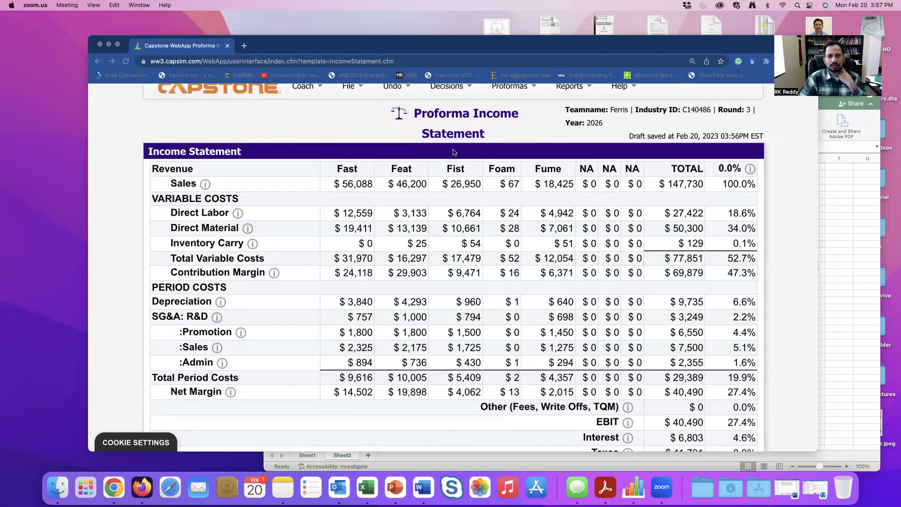
pyautogui.scroll(2, 446, 143)
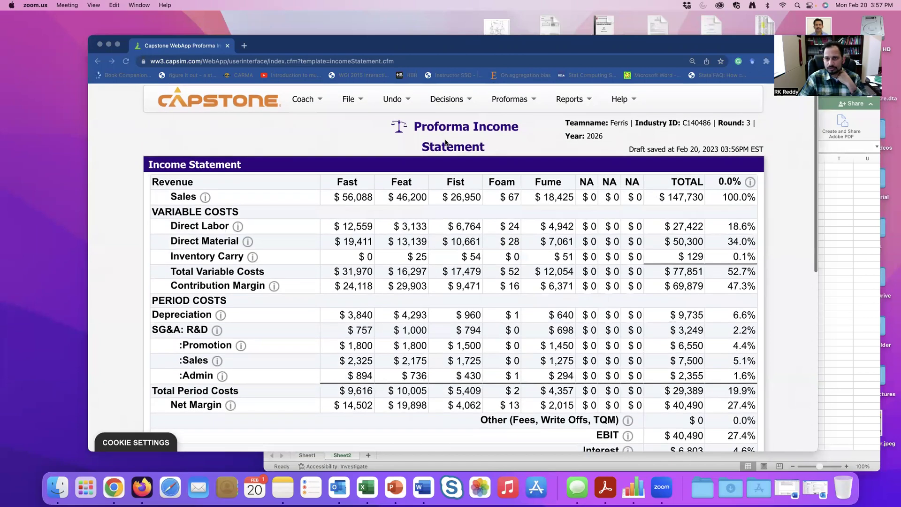
pyautogui.click(523, 99)
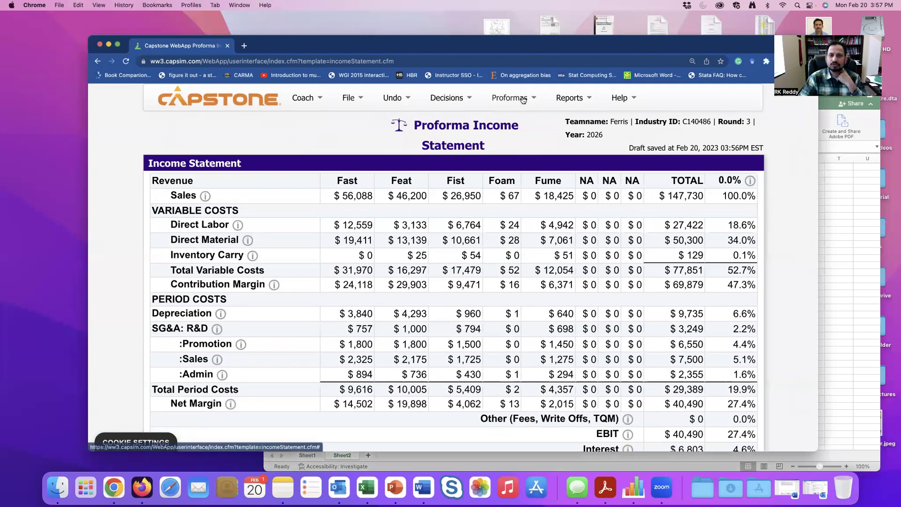
pyautogui.click(521, 101)
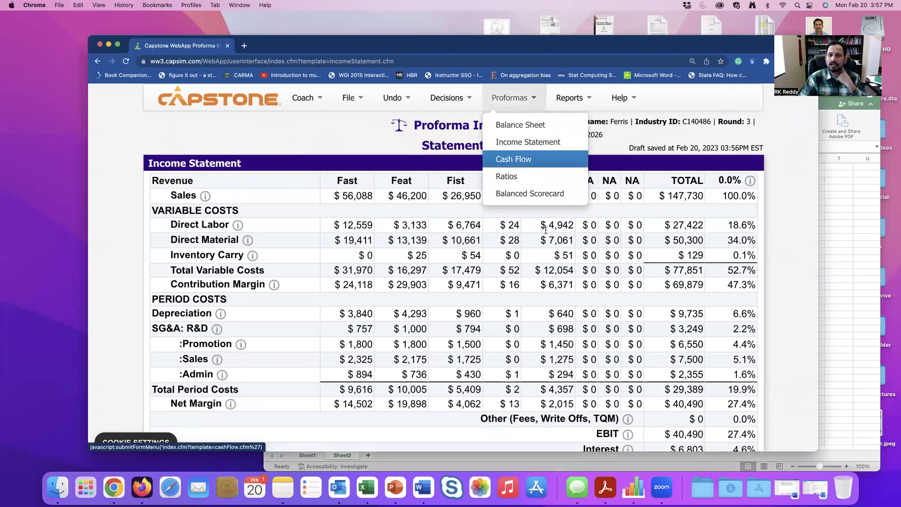
# Open the Balanced Scorecard proforma and mark its ≤ 7.0% full-credit turnover target
pyautogui.click(526, 197)
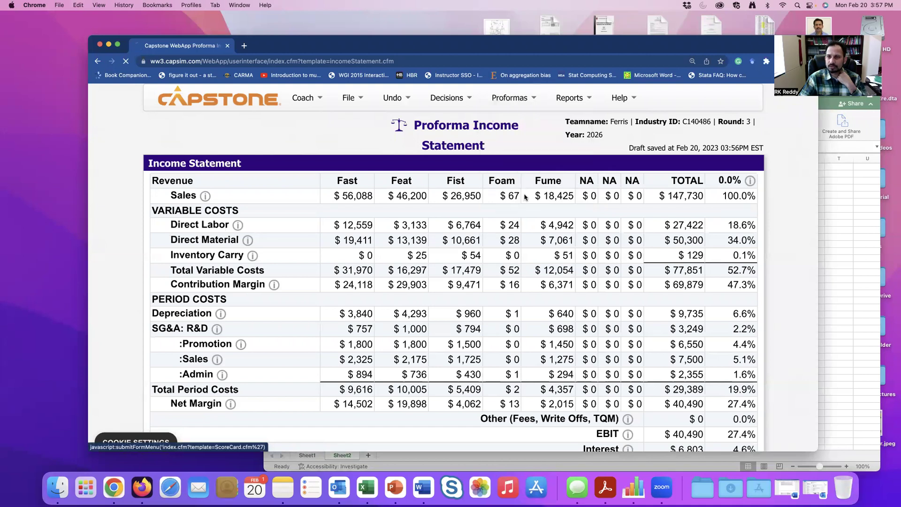
pyautogui.scroll(-10, 469, 199)
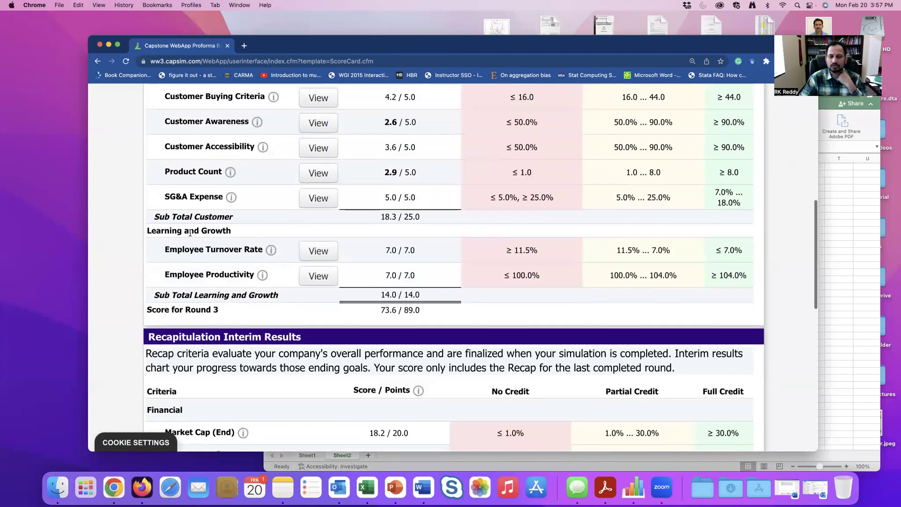
pyautogui.scroll(1, 508, 267)
pyautogui.scroll(2, 508, 266)
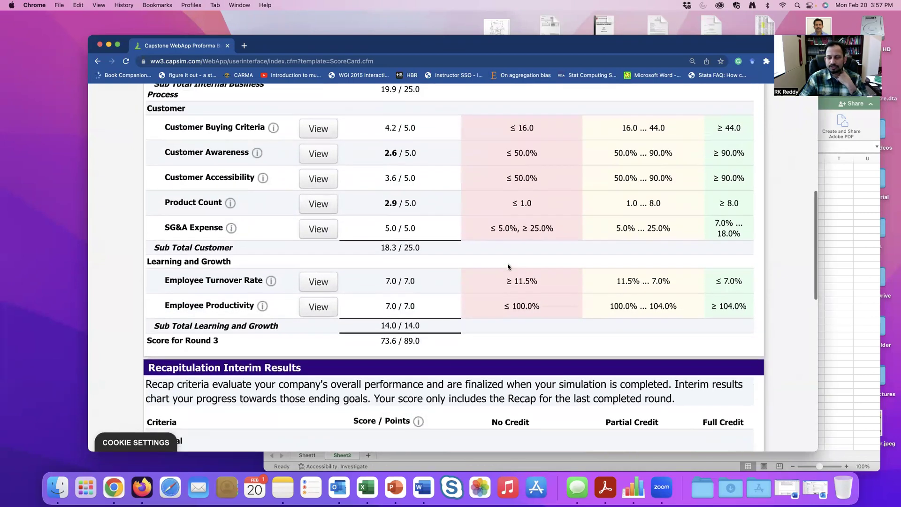
pyautogui.scroll(-1, 508, 264)
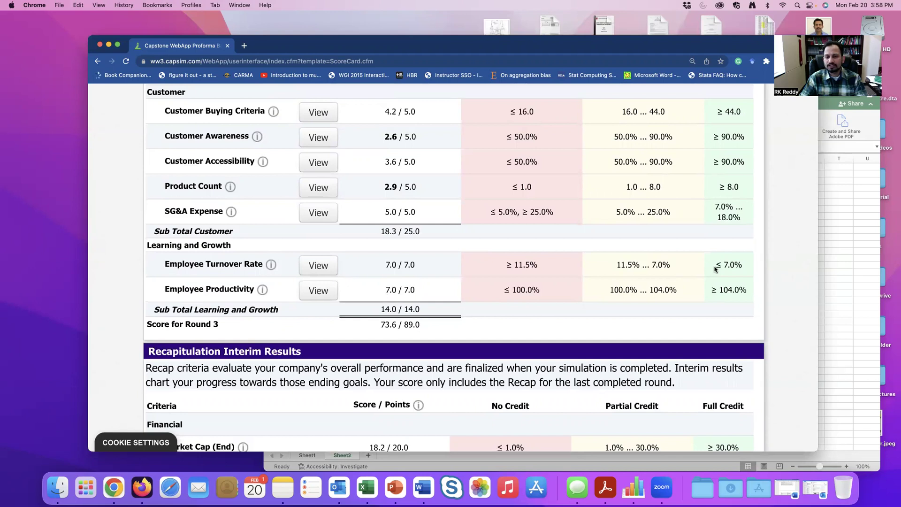
pyautogui.moveTo(714, 269); pyautogui.dragTo(746, 292)
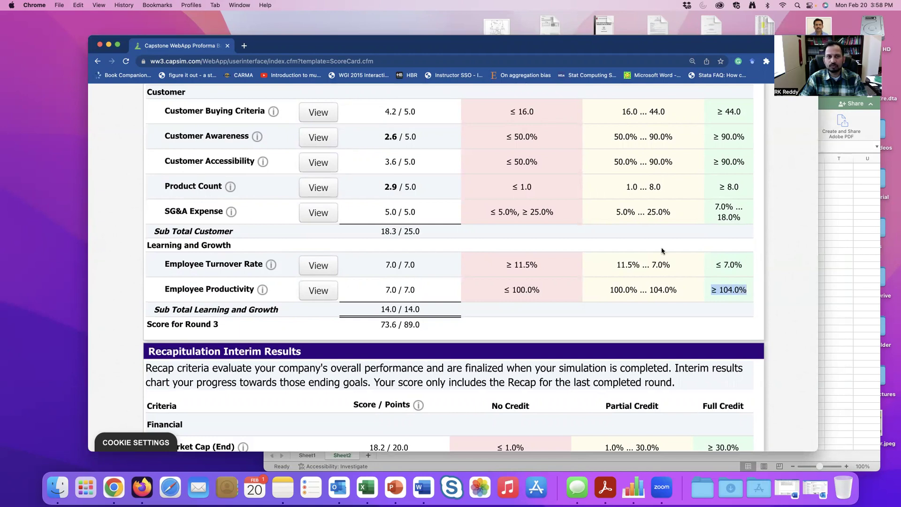
pyautogui.scroll(10, 216, 96)
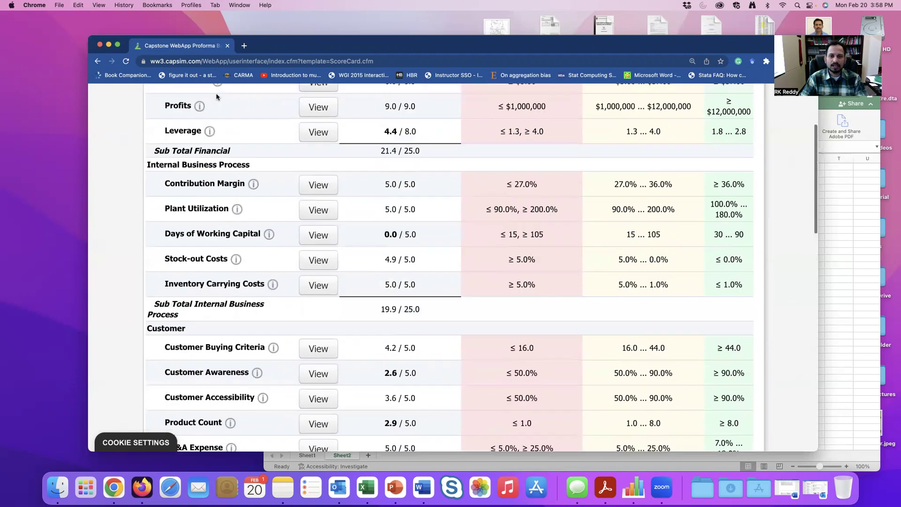
# Open Human Resources decisions and note last year's 7.0% turnover and 102.0% productivity
pyautogui.click(454, 97)
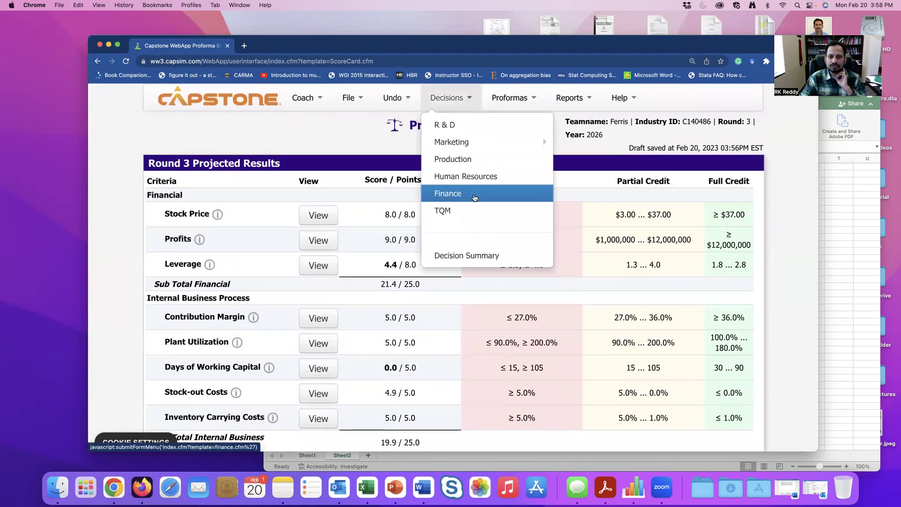
pyautogui.click(512, 192)
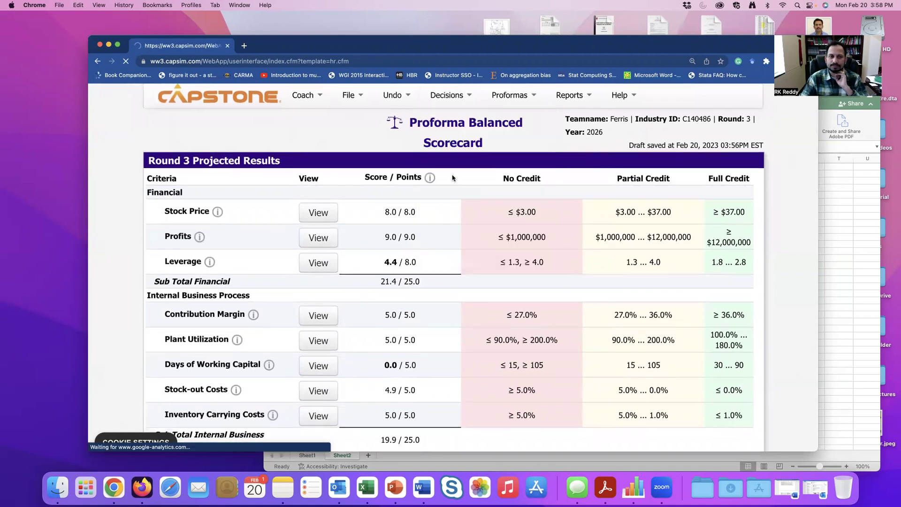
pyautogui.scroll(-2, 471, 178)
pyautogui.scroll(-5, 473, 177)
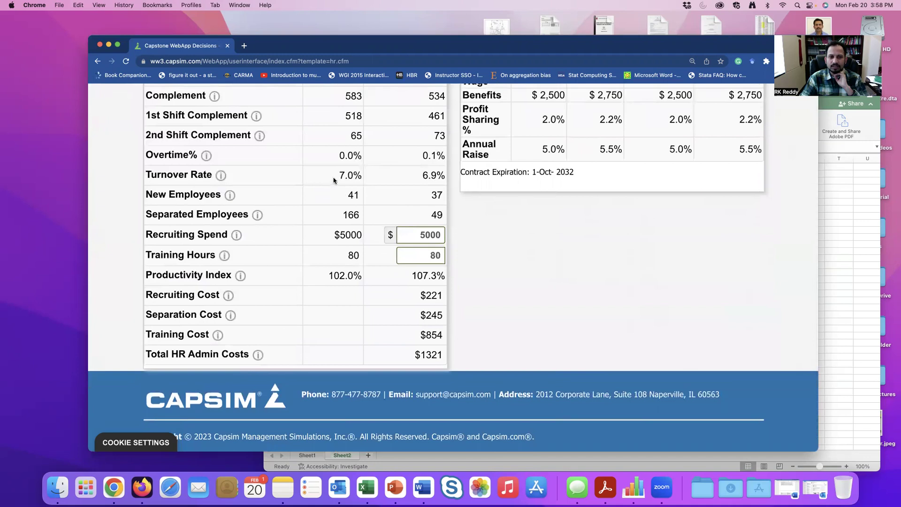
pyautogui.moveTo(339, 176); pyautogui.dragTo(359, 176)
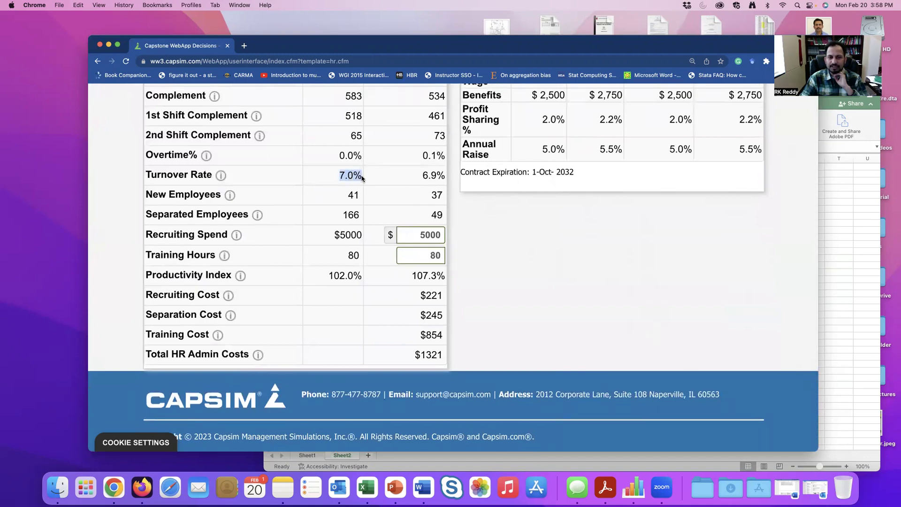
pyautogui.click(327, 277)
pyautogui.moveTo(327, 277); pyautogui.dragTo(364, 279)
# Set Recruiting Spend from 5000 and Training Hours from 80 to 0, then recalculate
pyautogui.click(371, 279)
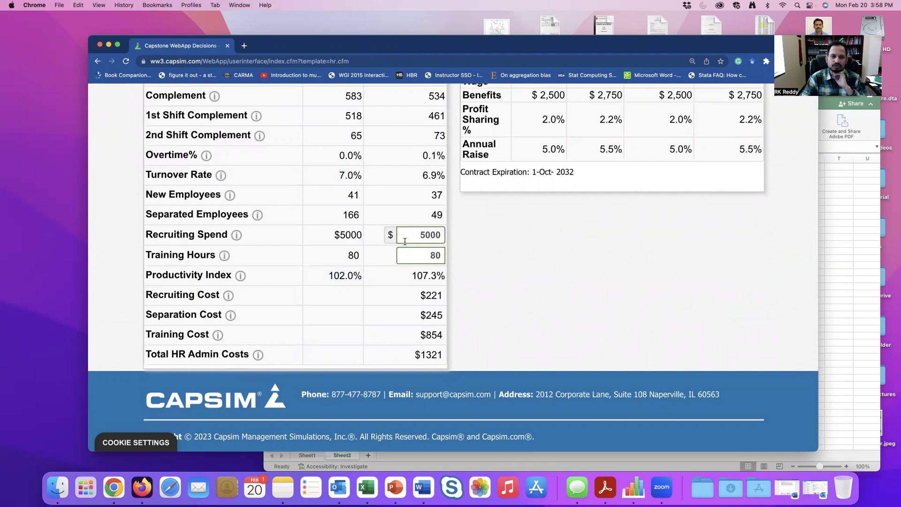
pyautogui.moveTo(405, 238); pyautogui.dragTo(454, 236)
pyautogui.write('0')
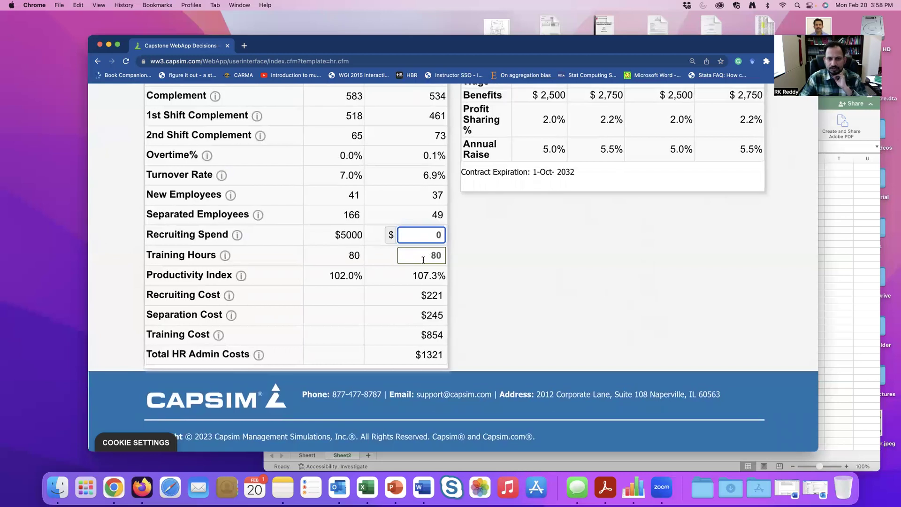
pyautogui.doubleClick(439, 256)
pyautogui.write('0')
pyautogui.click(479, 261)
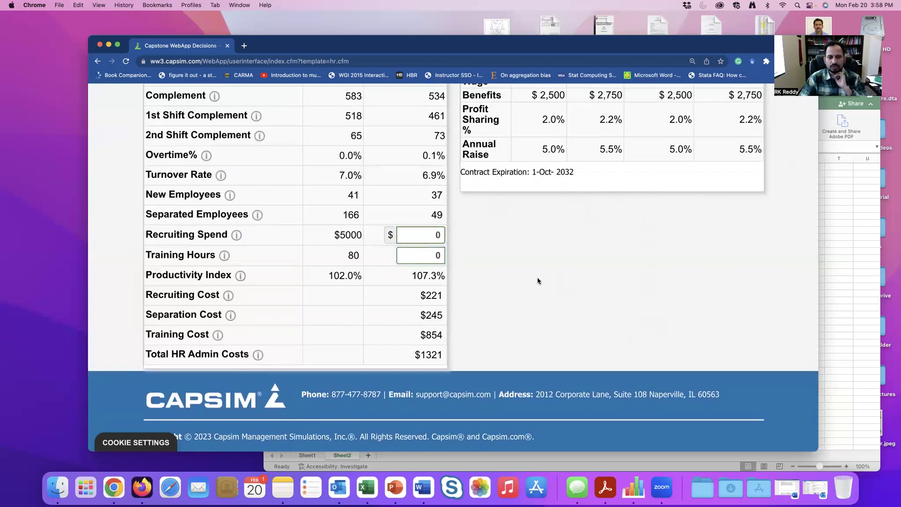
# Note the new 9.9% turnover and 100.0% productivity, and read the Recruiting Spend and Training Hours explanations
pyautogui.scroll(3, 538, 280)
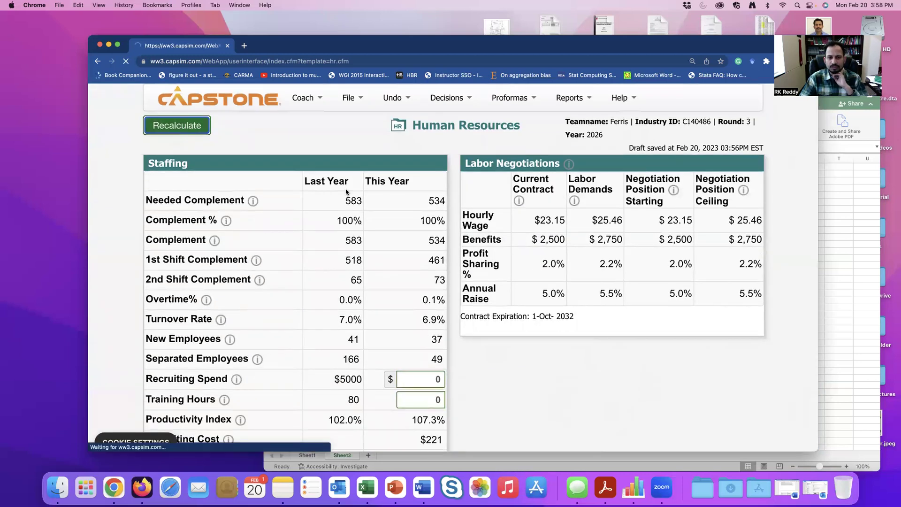
pyautogui.scroll(-5, 376, 197)
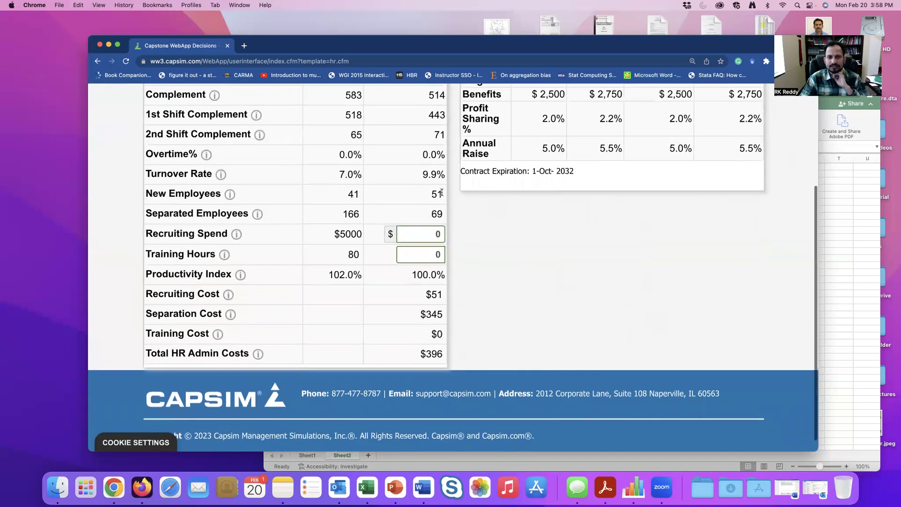
pyautogui.moveTo(442, 174); pyautogui.dragTo(424, 172)
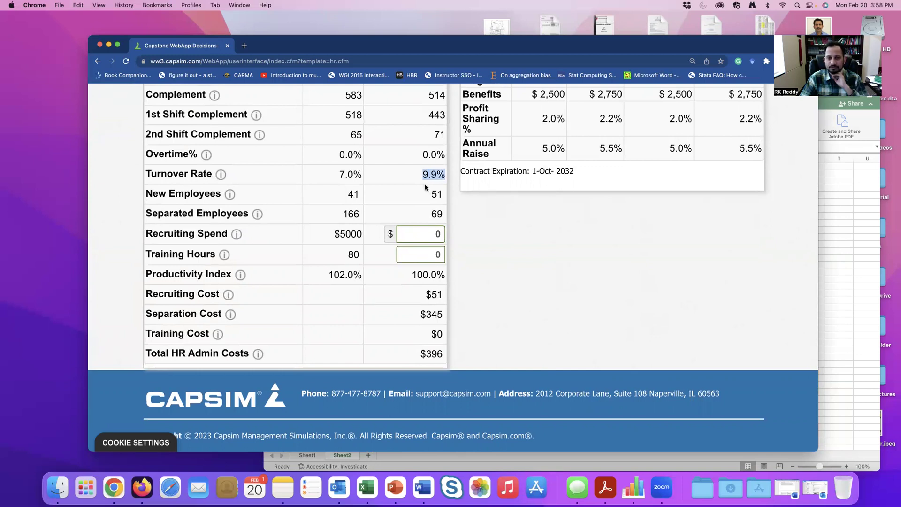
pyautogui.moveTo(410, 275); pyautogui.dragTo(442, 274)
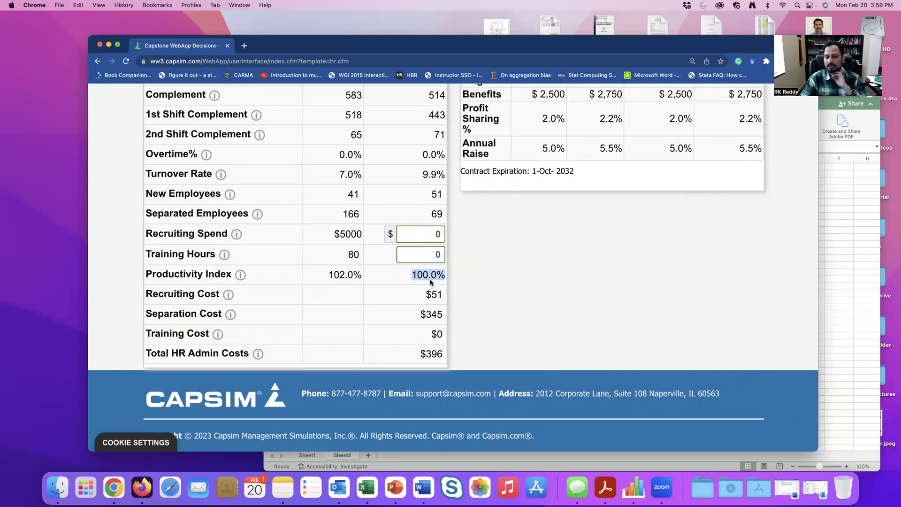
pyautogui.click(424, 229)
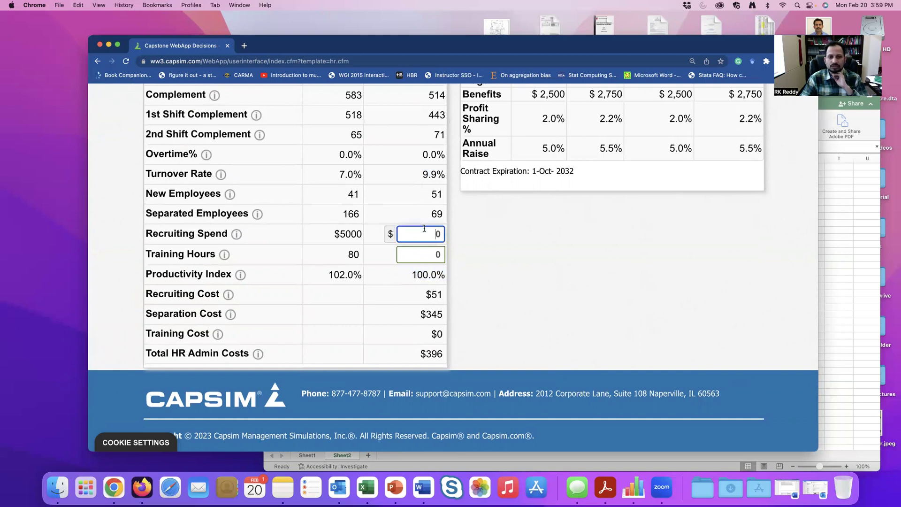
pyautogui.click(236, 234)
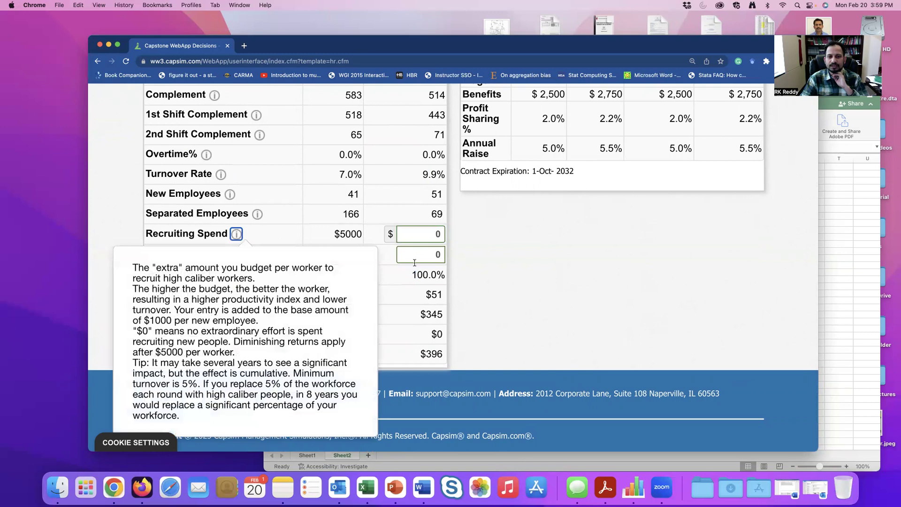
pyautogui.click(422, 254)
pyautogui.click(224, 255)
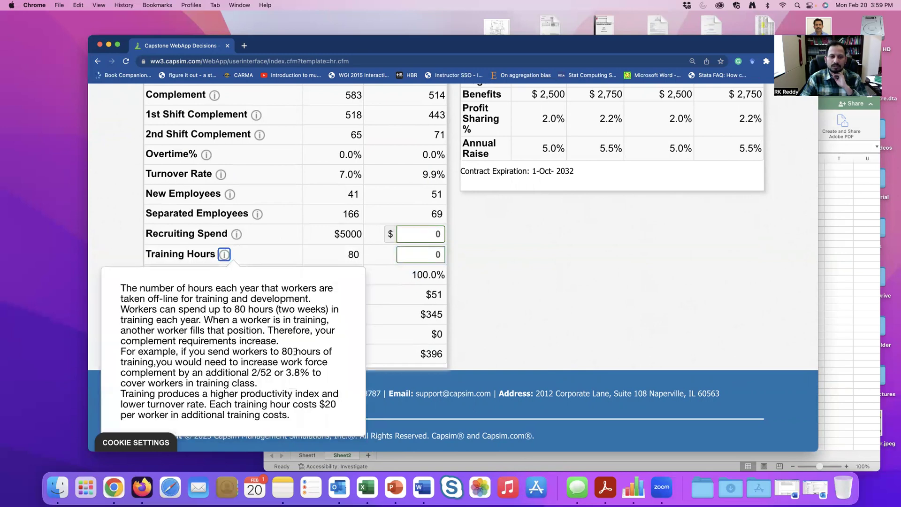
# Restore Recruiting Spend to 5000 and Training Hours to 80, and note the $396 admin cost
pyautogui.click(419, 234)
pyautogui.write('5000')
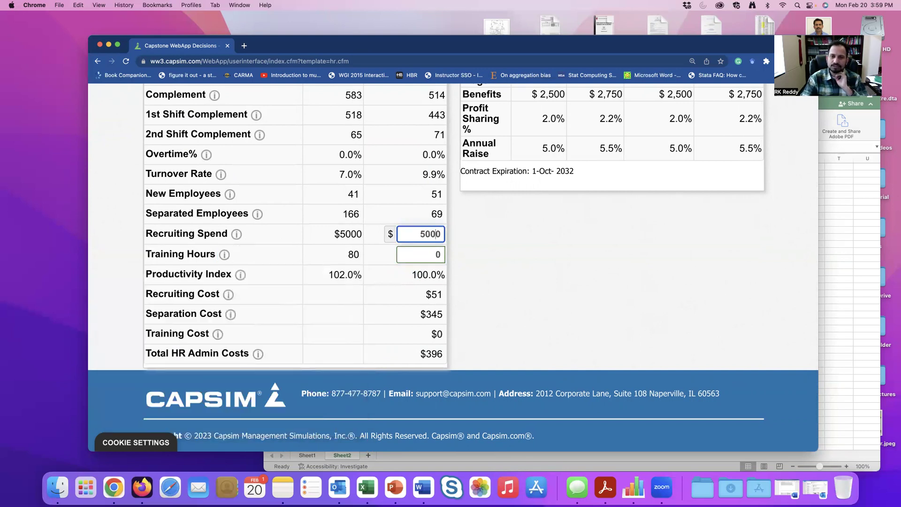
pyautogui.click(422, 252)
pyautogui.write('8')
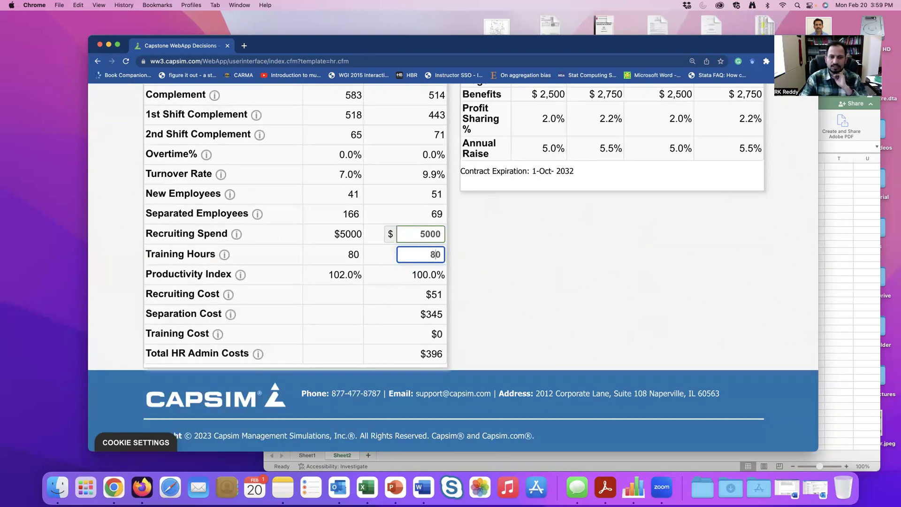
pyautogui.click(550, 292)
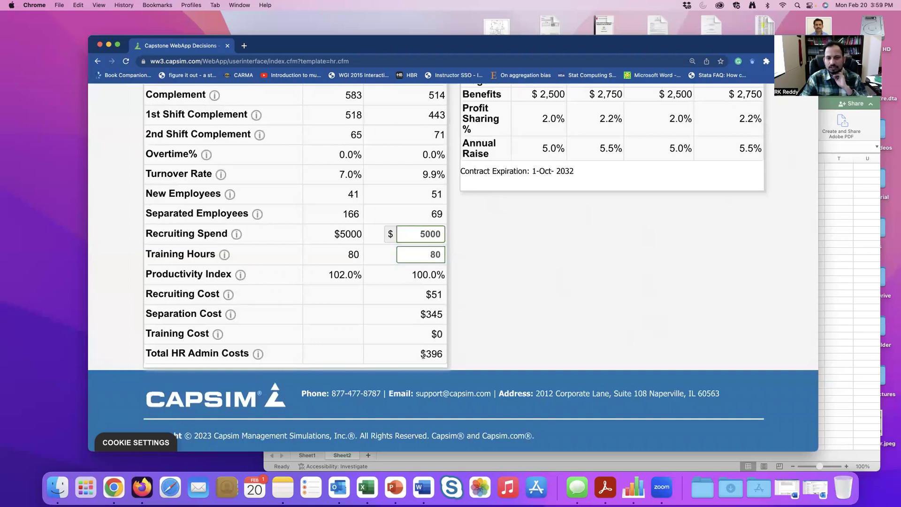
pyautogui.moveTo(422, 355); pyautogui.dragTo(444, 355)
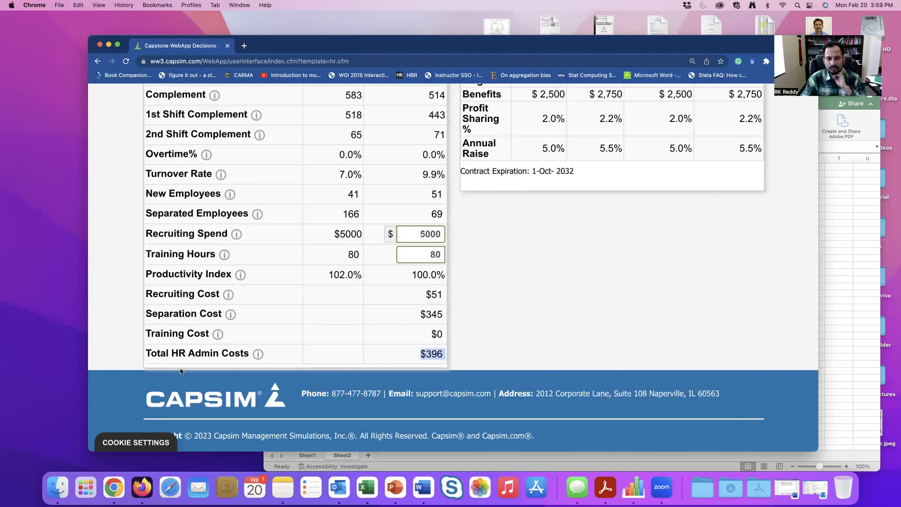
pyautogui.scroll(5, 422, 258)
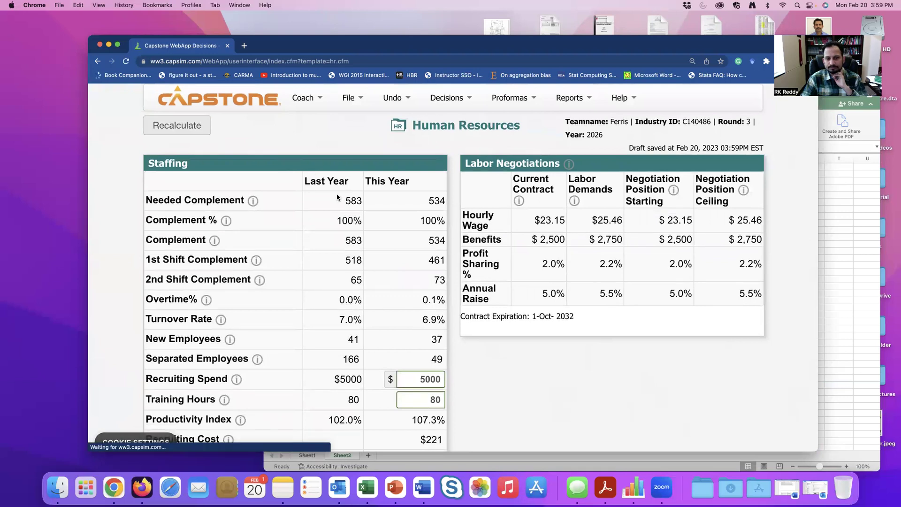
pyautogui.scroll(-3, 337, 195)
pyautogui.scroll(-1, 336, 196)
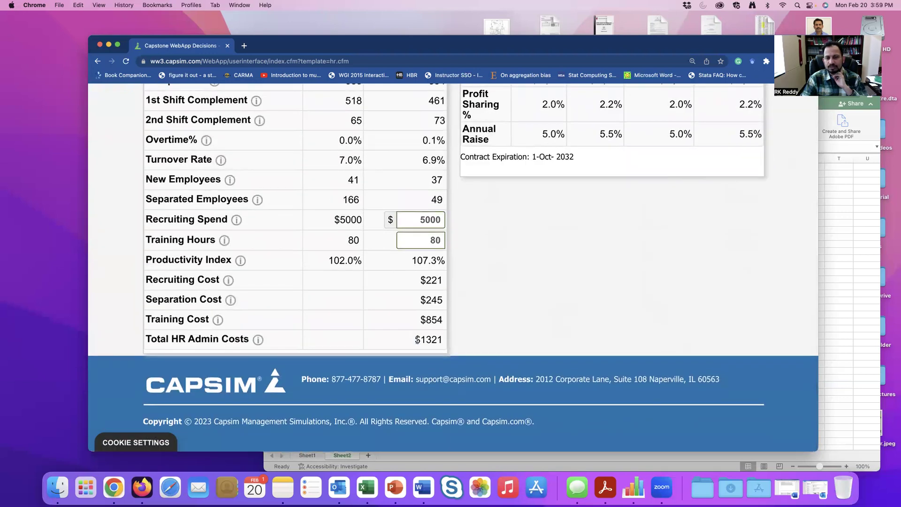
pyautogui.moveTo(417, 339); pyautogui.dragTo(444, 339)
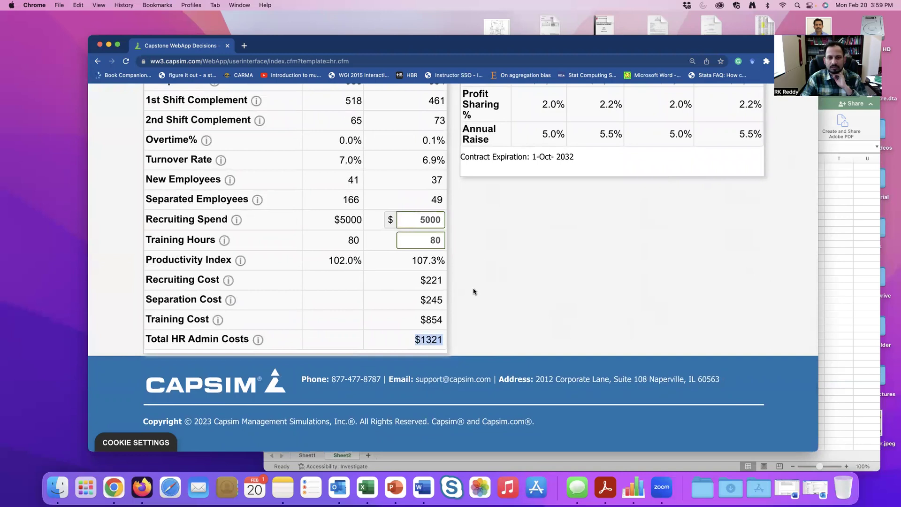
pyautogui.click(474, 291)
pyautogui.moveTo(411, 261); pyautogui.dragTo(442, 261)
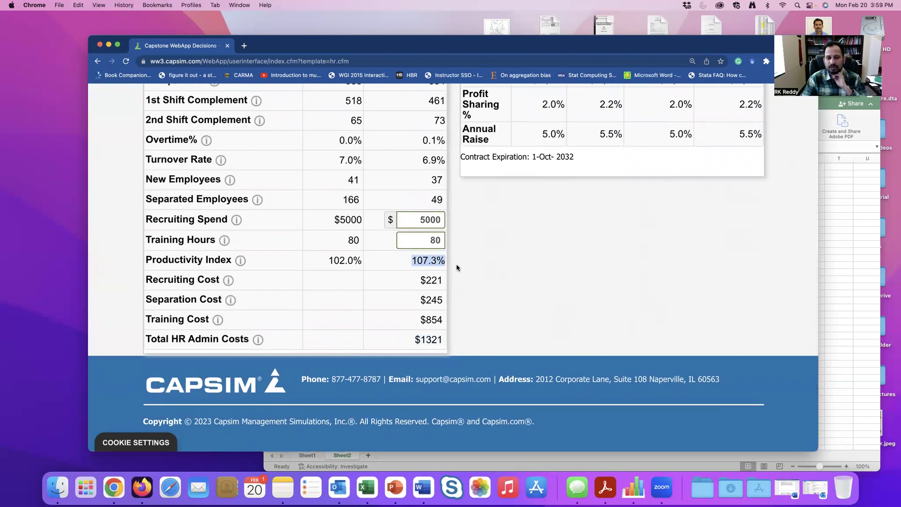
pyautogui.scroll(4, 456, 268)
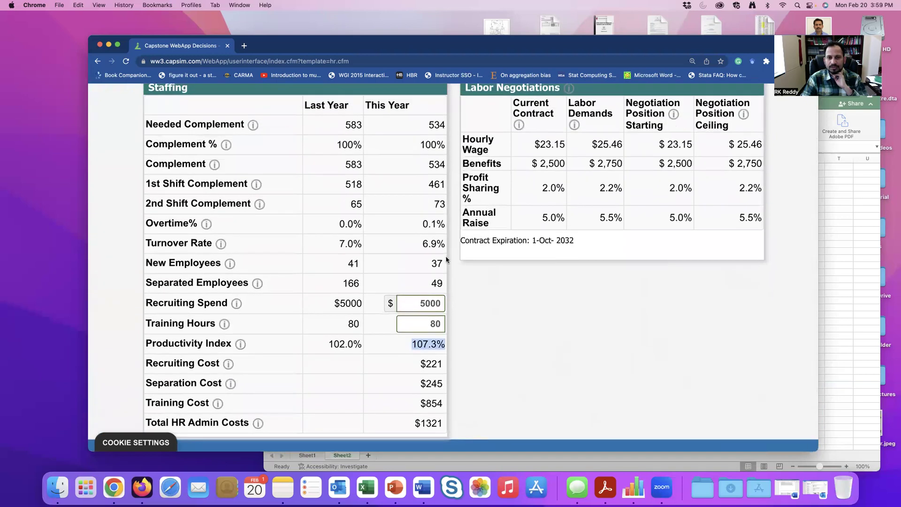
pyautogui.moveTo(422, 243); pyautogui.dragTo(443, 244)
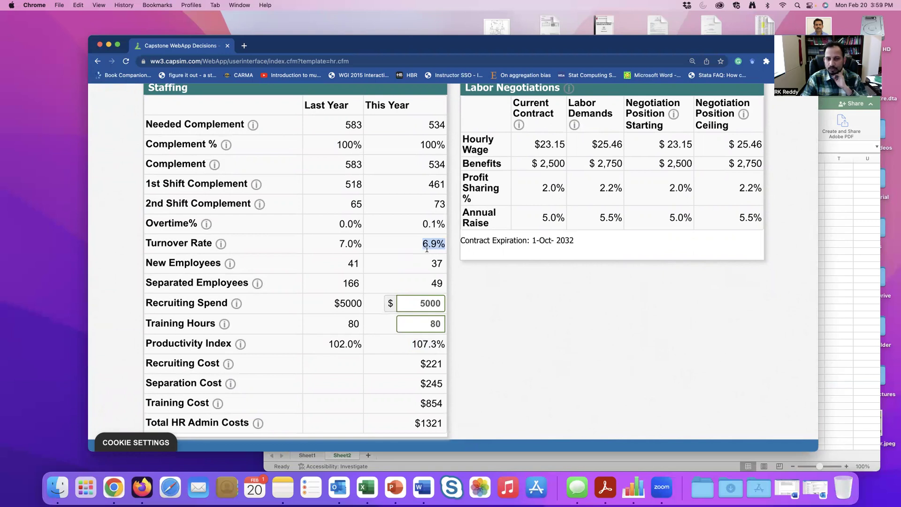
pyautogui.click(422, 347)
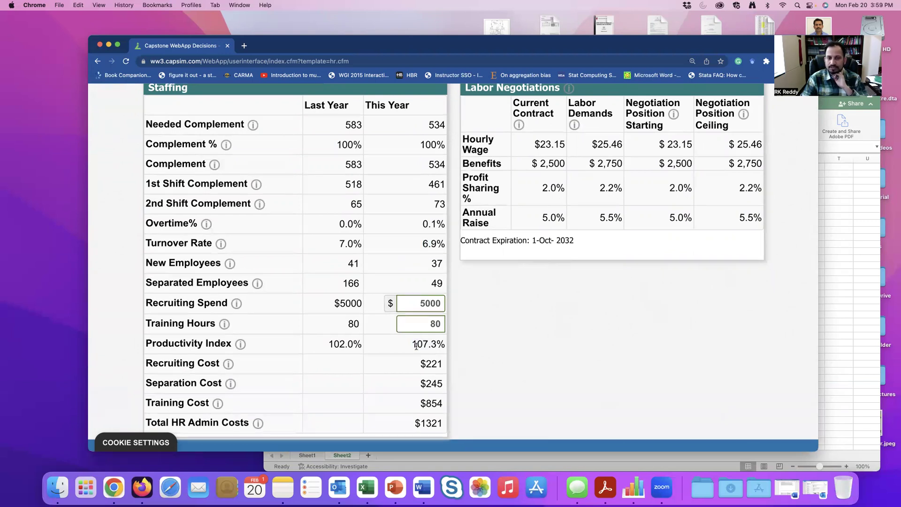
pyautogui.moveTo(415, 345); pyautogui.dragTo(438, 346)
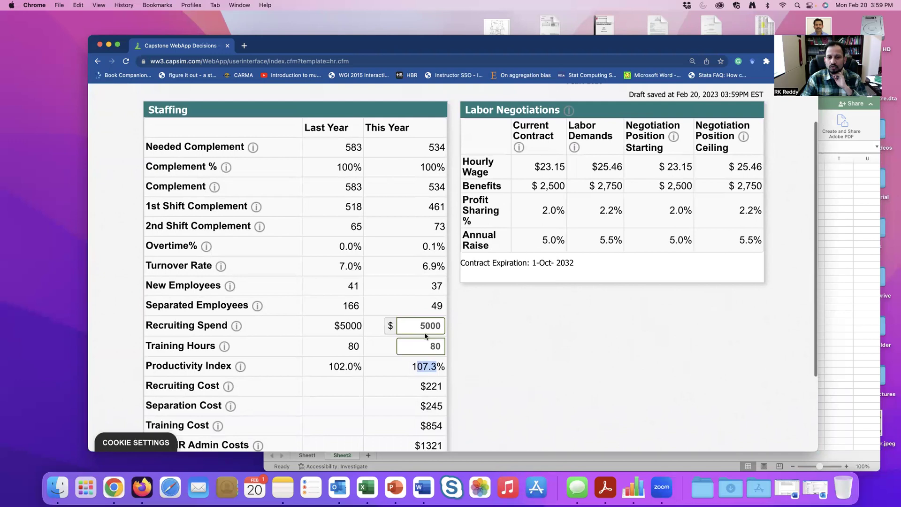
pyautogui.click(406, 326)
pyautogui.click(417, 349)
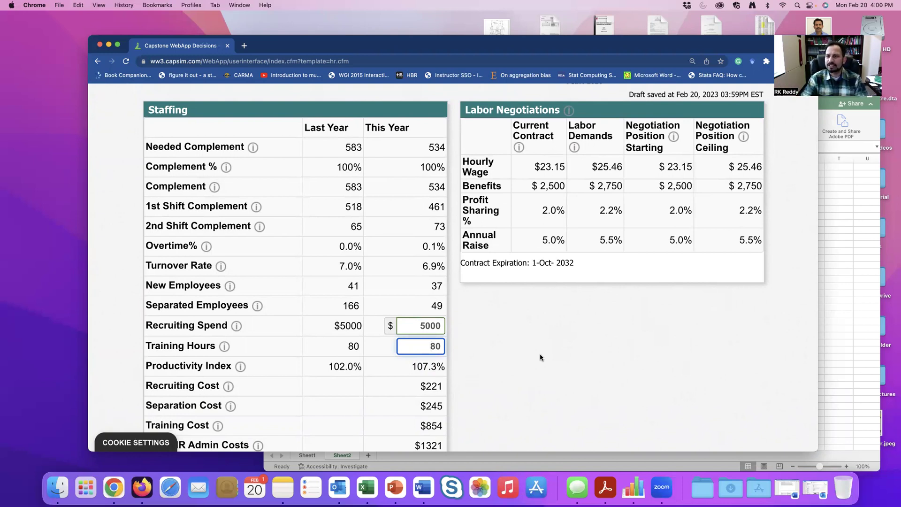
pyautogui.click(424, 266)
pyautogui.doubleClick(424, 266)
pyautogui.click(441, 266)
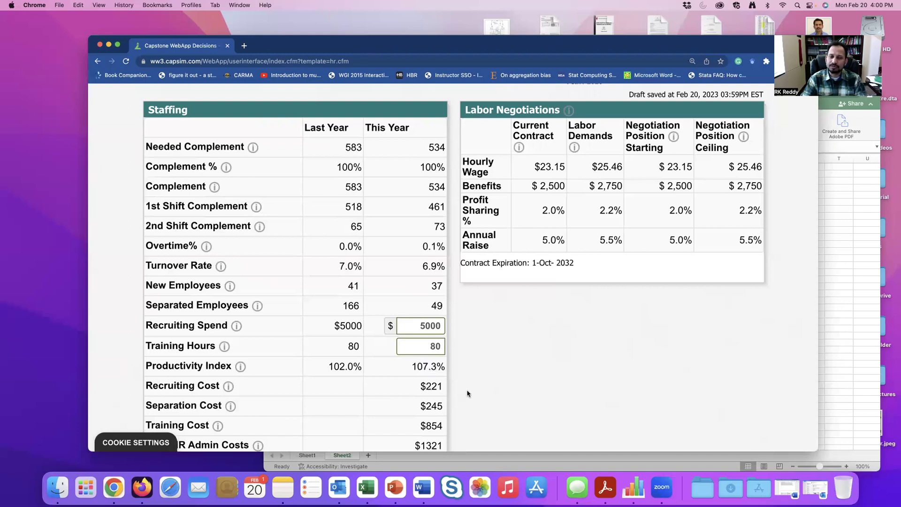
pyautogui.click(426, 348)
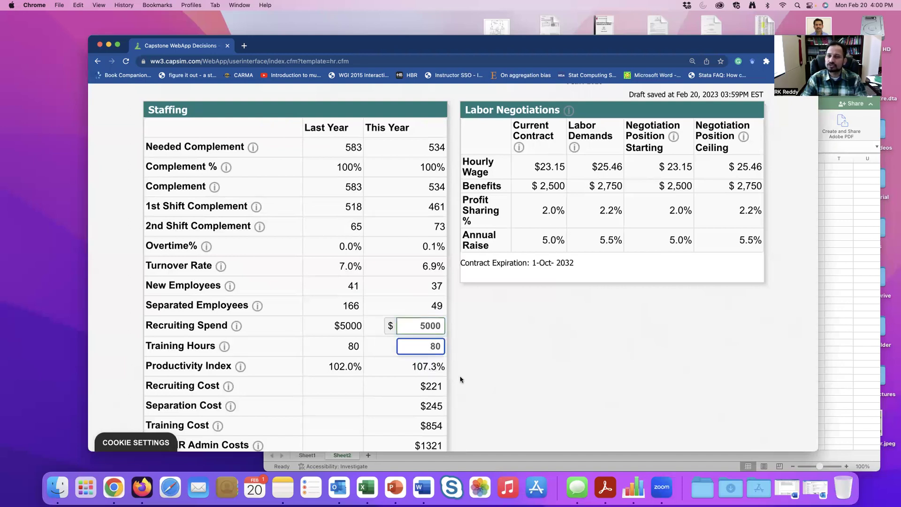
pyautogui.scroll(-1, 460, 379)
pyautogui.scroll(-3, 460, 379)
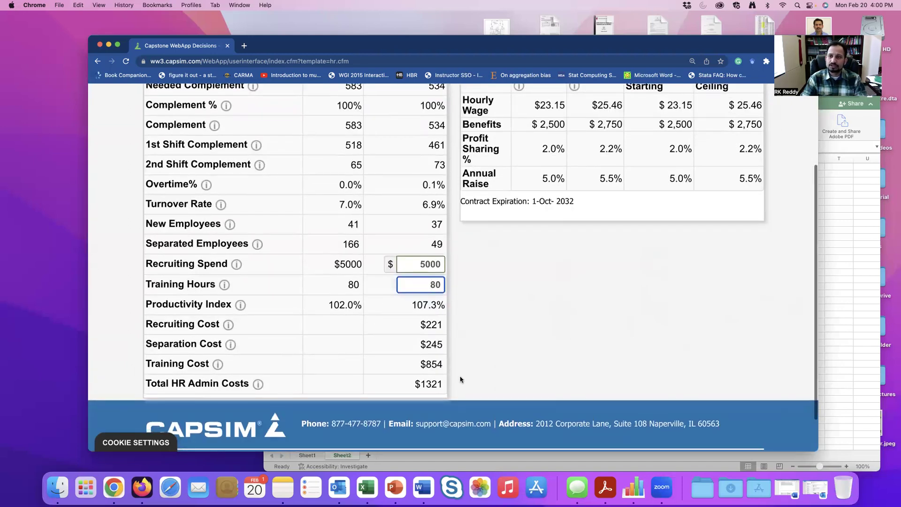
pyautogui.scroll(1, 459, 379)
pyautogui.scroll(4, 460, 379)
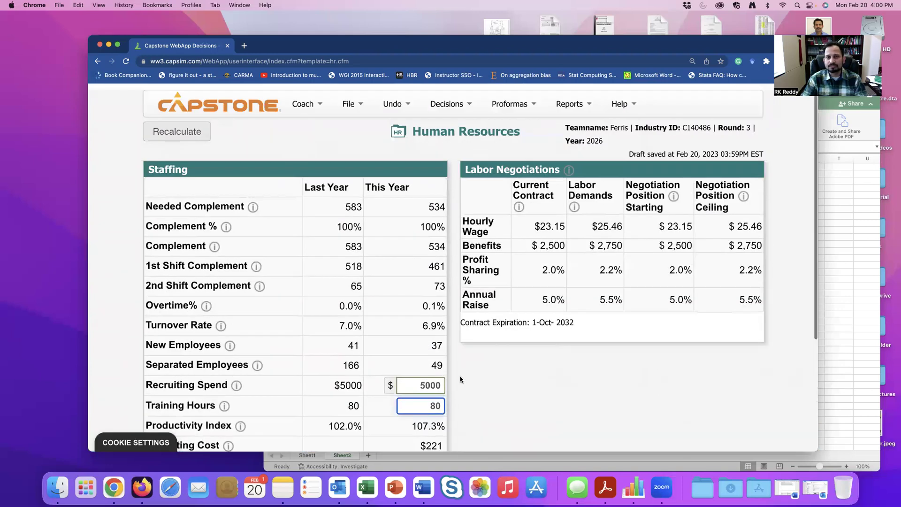
# Open the TQM page and highlight the R&D cycle time, admin cost and demand increase impacts
pyautogui.click(448, 98)
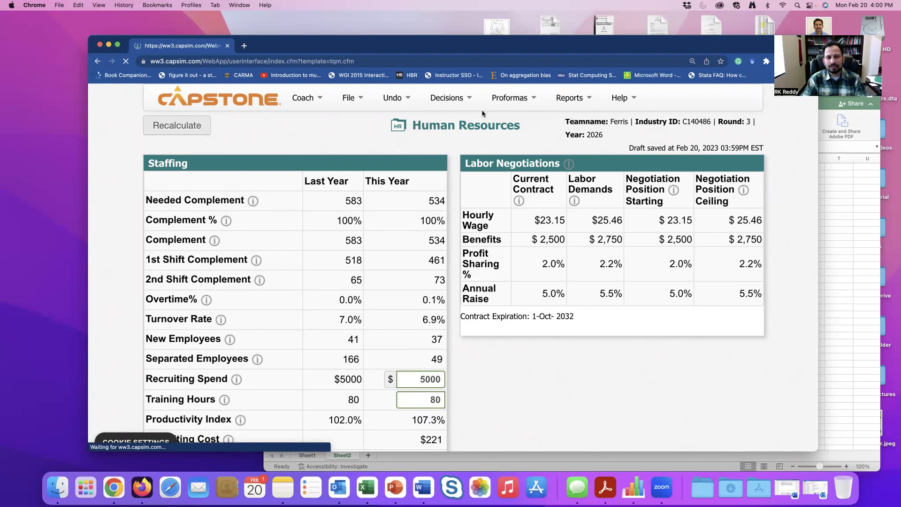
pyautogui.scroll(-1, 519, 136)
pyautogui.scroll(-1, 520, 136)
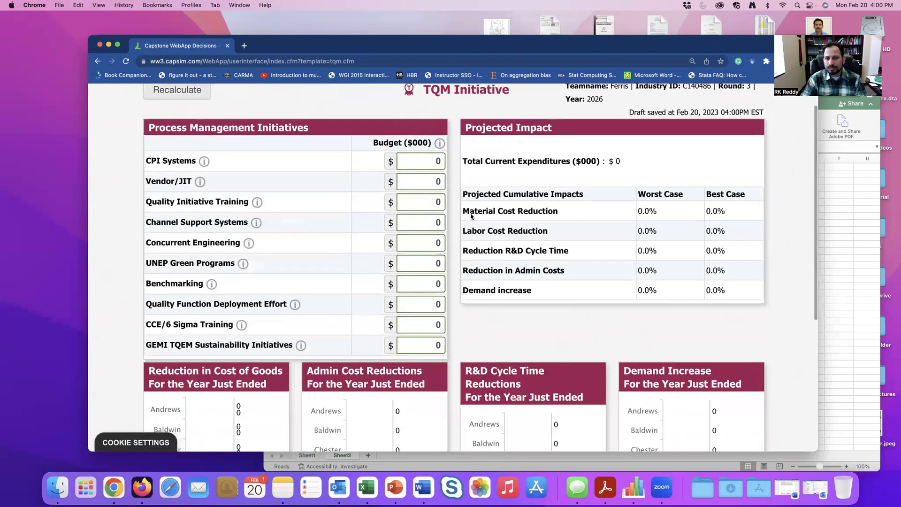
pyautogui.moveTo(468, 212); pyautogui.dragTo(564, 214)
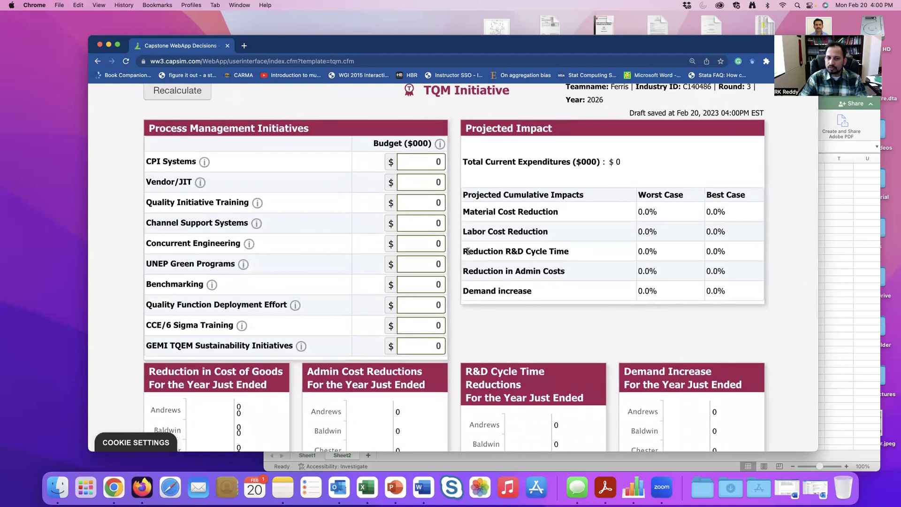
pyautogui.moveTo(464, 252); pyautogui.dragTo(572, 255)
pyautogui.scroll(-1, 571, 256)
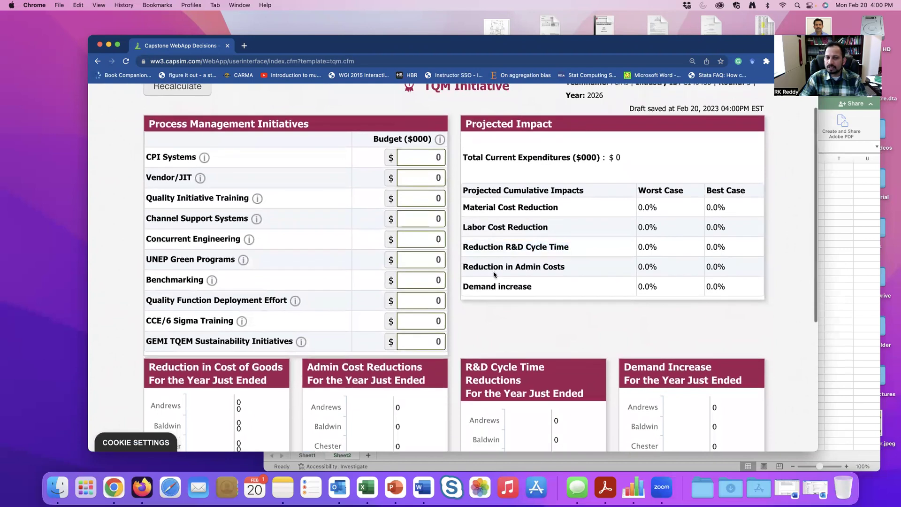
pyautogui.moveTo(465, 266); pyautogui.dragTo(565, 274)
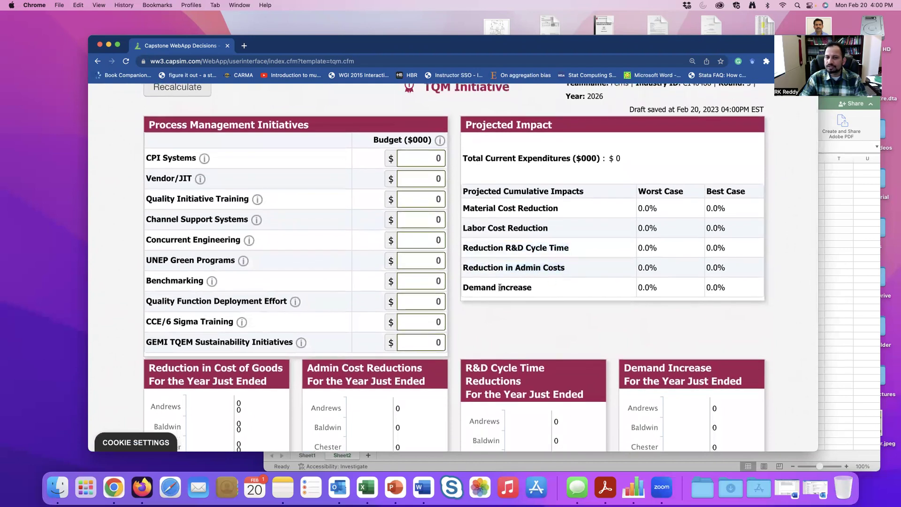
pyautogui.moveTo(466, 288); pyautogui.dragTo(545, 288)
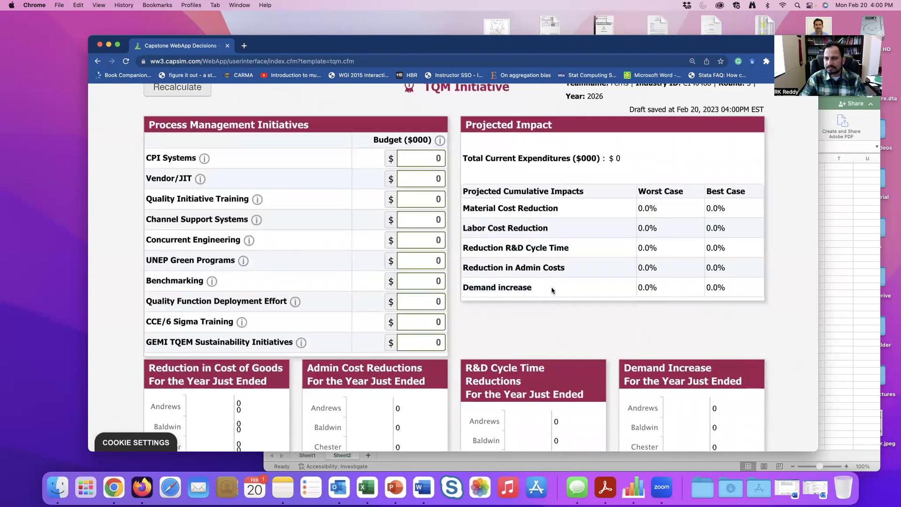
pyautogui.scroll(2, 553, 289)
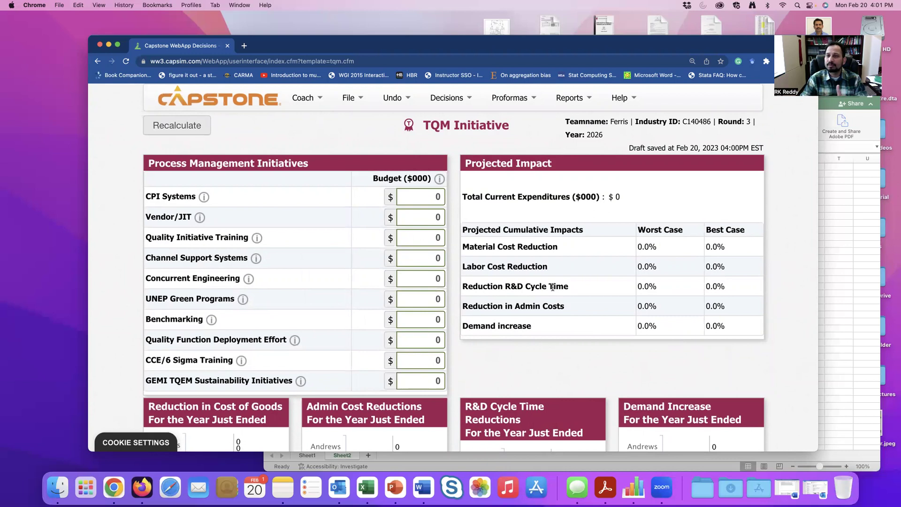
# Open the proforma Income Statement and highlight direct labor $27,422, direct material $50,300 and admin $2,355
pyautogui.click(518, 96)
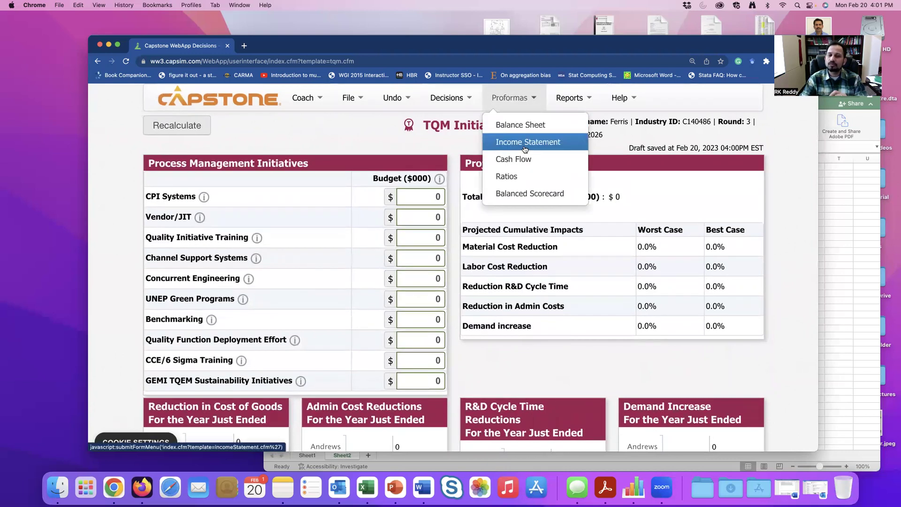
pyautogui.click(525, 147)
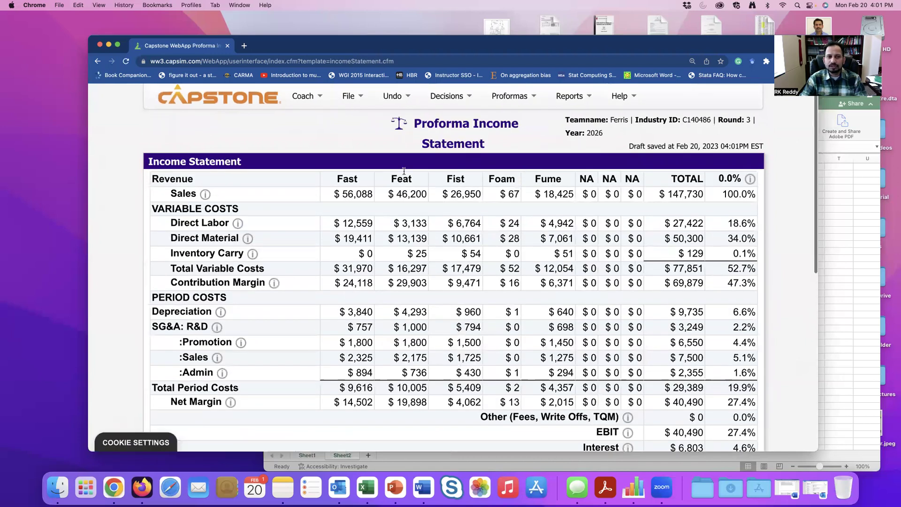
pyautogui.scroll(-3, 610, 225)
pyautogui.tripleClick(682, 168)
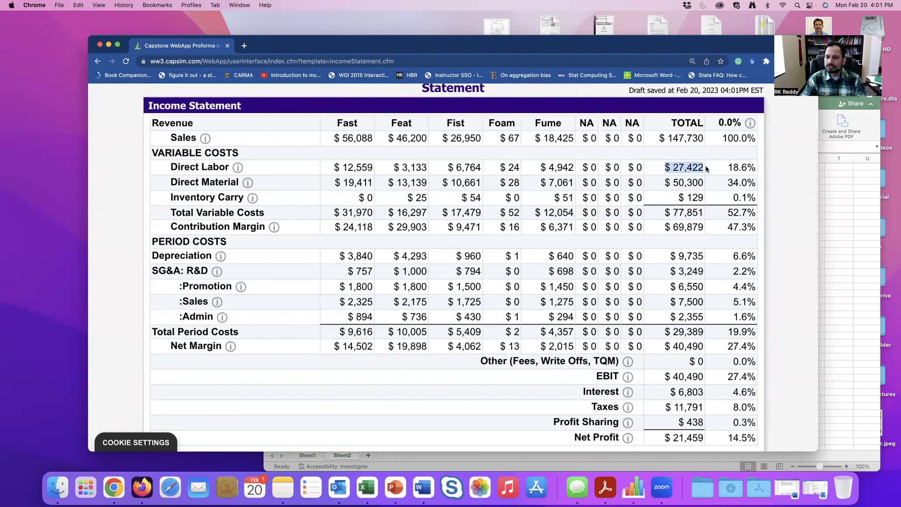
pyautogui.moveTo(663, 182); pyautogui.dragTo(702, 183)
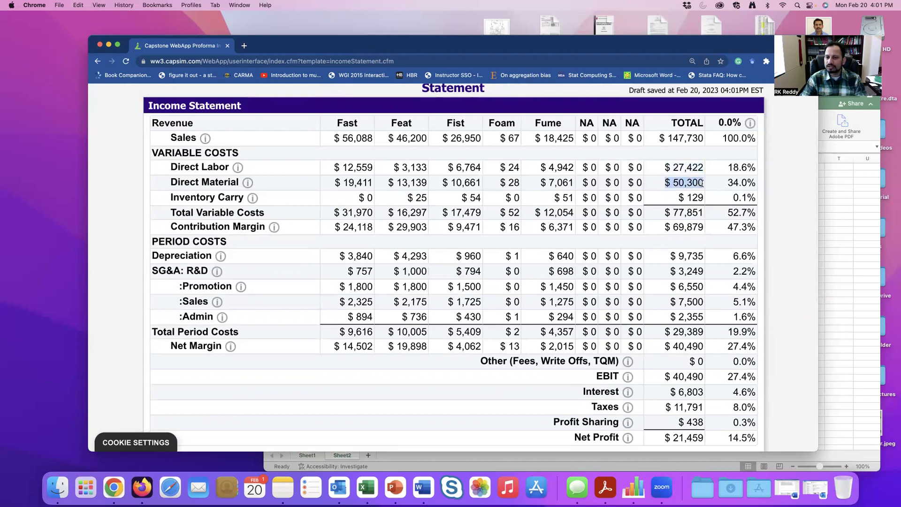
pyautogui.moveTo(670, 318); pyautogui.dragTo(705, 320)
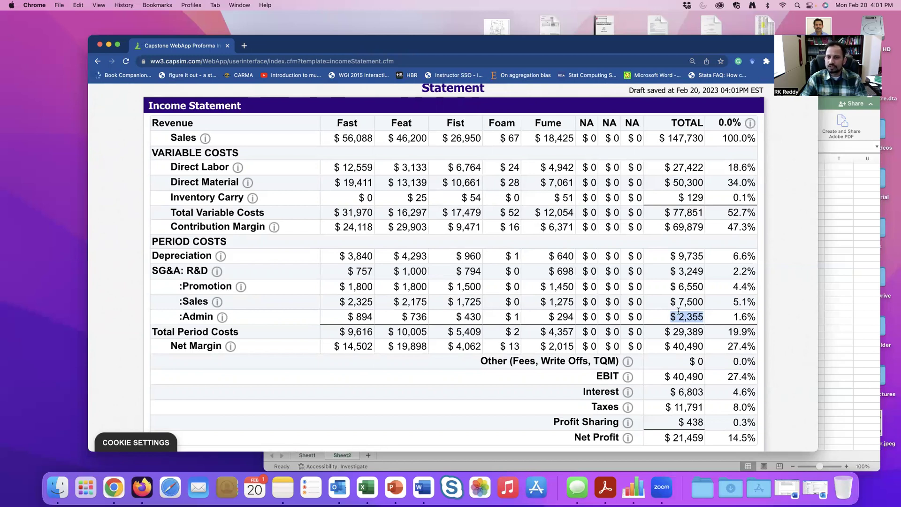
# Highlight direct labor's $27,422 and 18.6% share, then the admin row
pyautogui.scroll(3, 679, 311)
pyautogui.moveTo(664, 238); pyautogui.dragTo(750, 240)
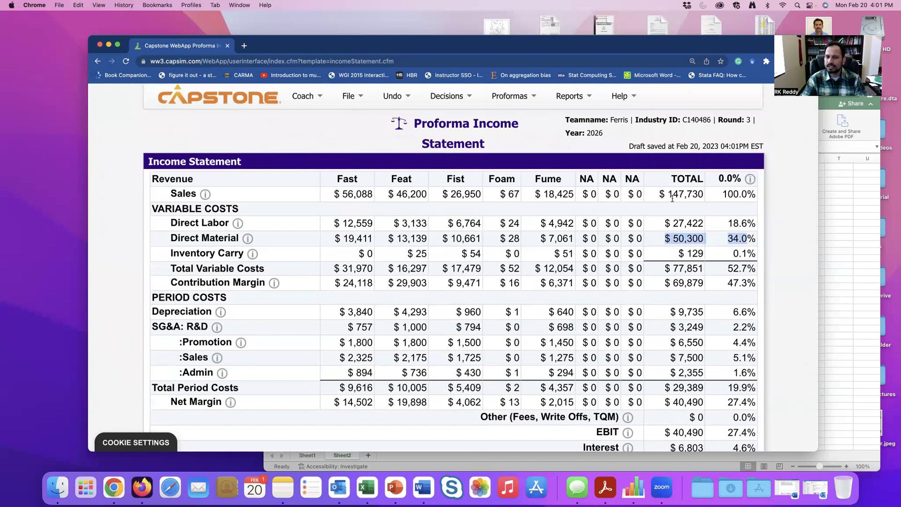
pyautogui.click(674, 238)
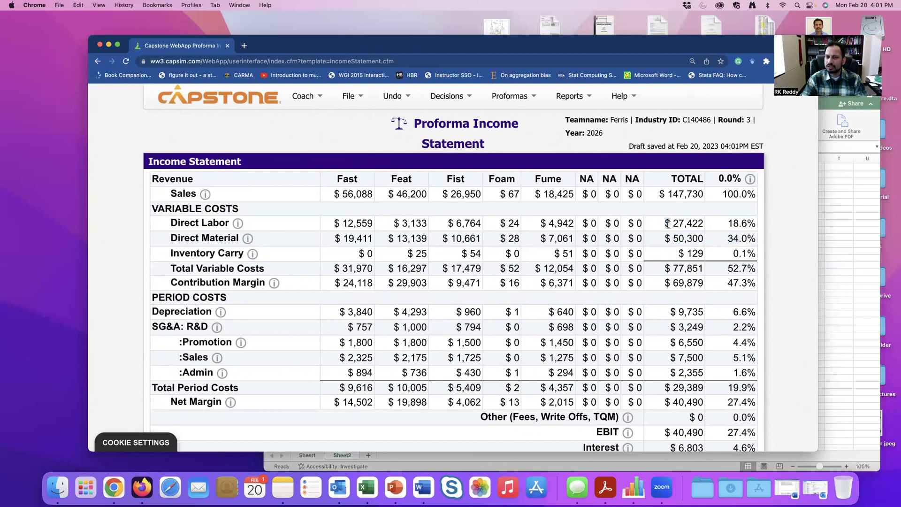
pyautogui.moveTo(664, 223); pyautogui.dragTo(748, 224)
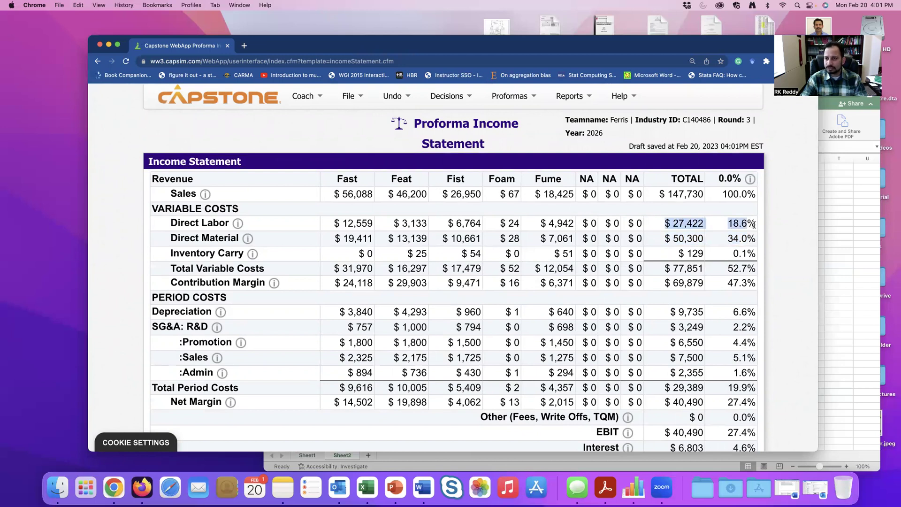
pyautogui.scroll(-2, 743, 261)
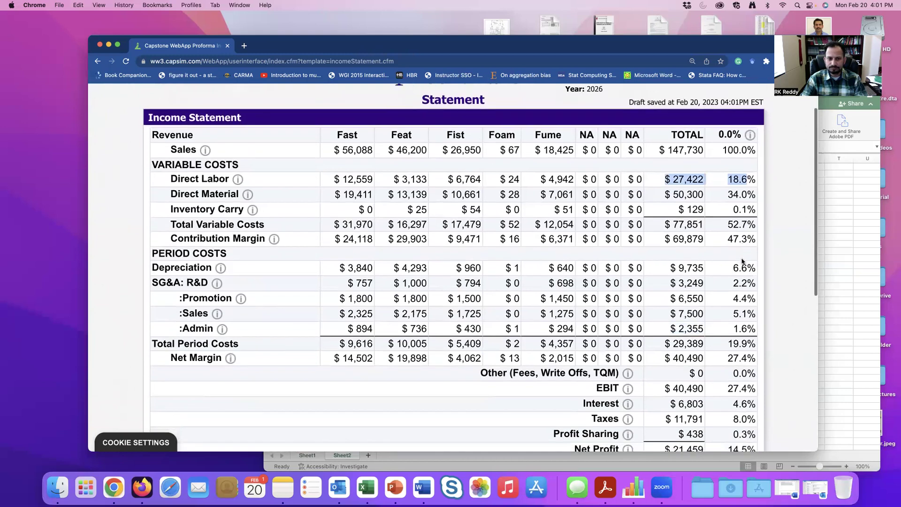
pyautogui.scroll(1, 751, 328)
pyautogui.moveTo(755, 332); pyautogui.dragTo(672, 332)
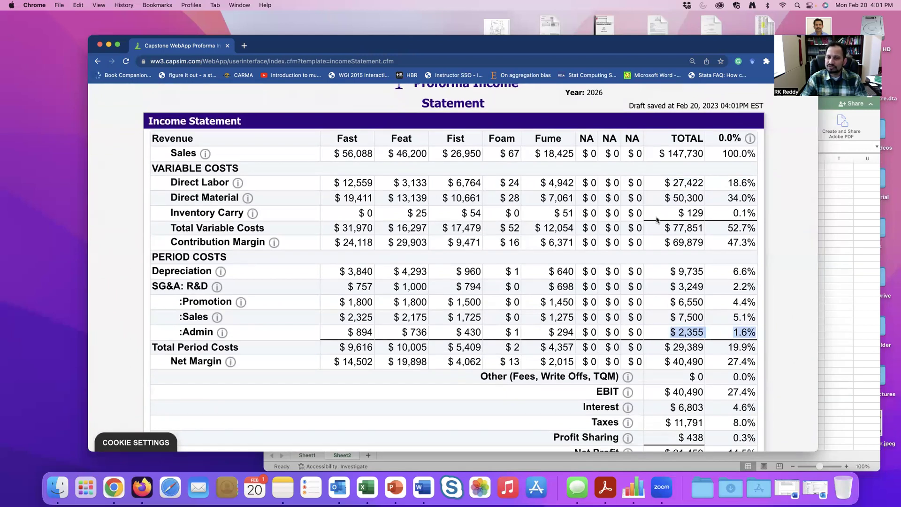
pyautogui.click(680, 183)
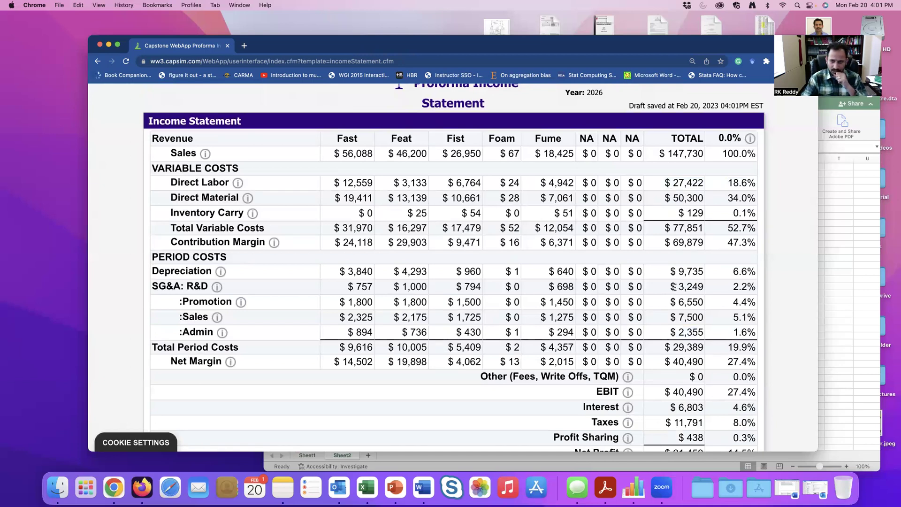
pyautogui.scroll(3, 589, 264)
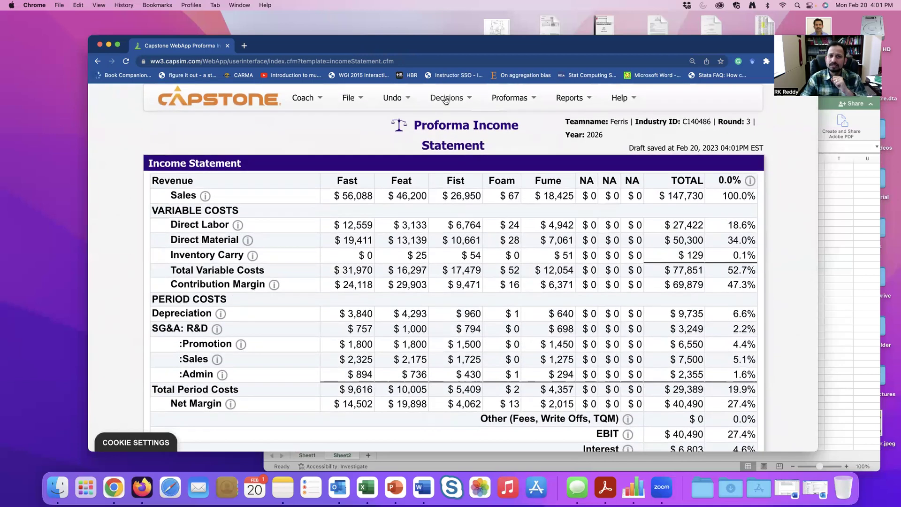
pyautogui.click(445, 99)
pyautogui.click(450, 124)
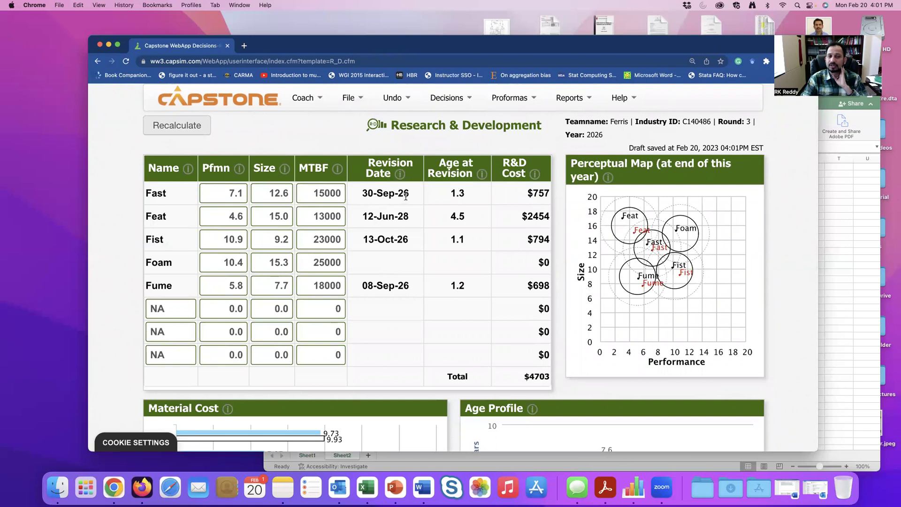
pyautogui.moveTo(411, 216); pyautogui.dragTo(359, 216)
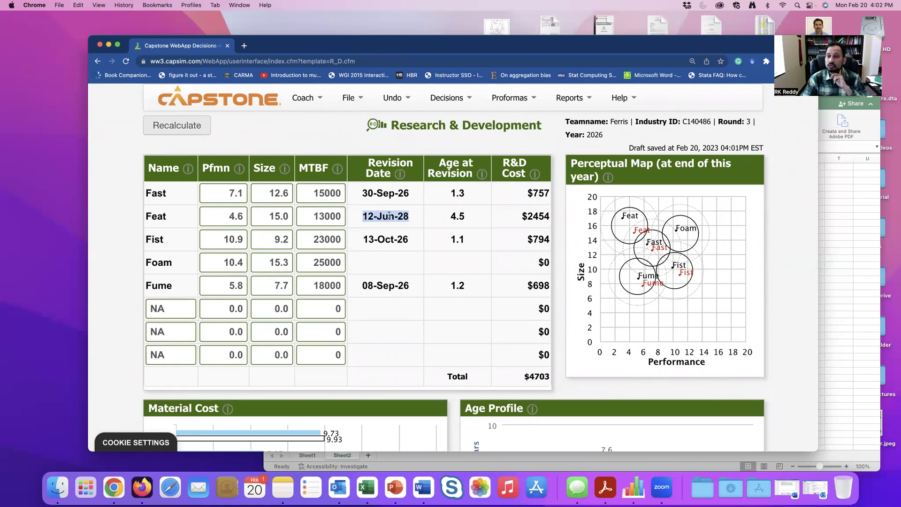
pyautogui.click(399, 240)
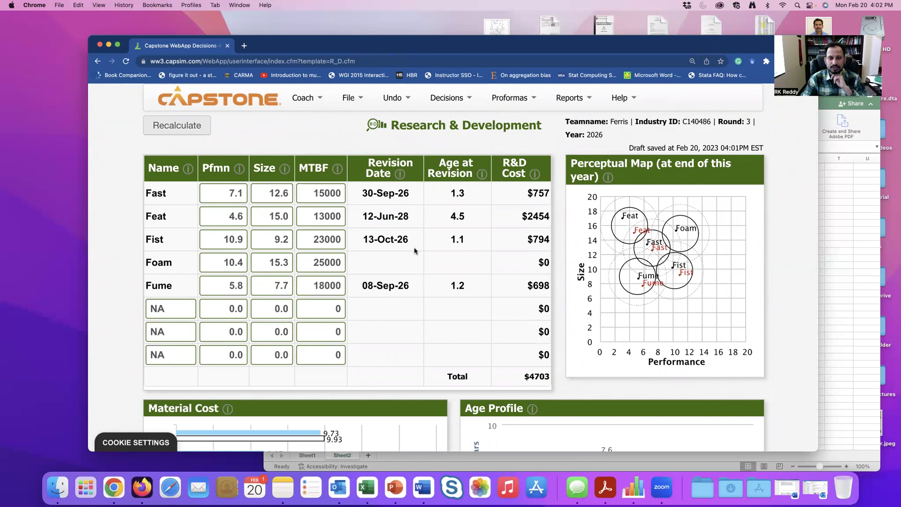
pyautogui.moveTo(413, 240); pyautogui.dragTo(359, 239)
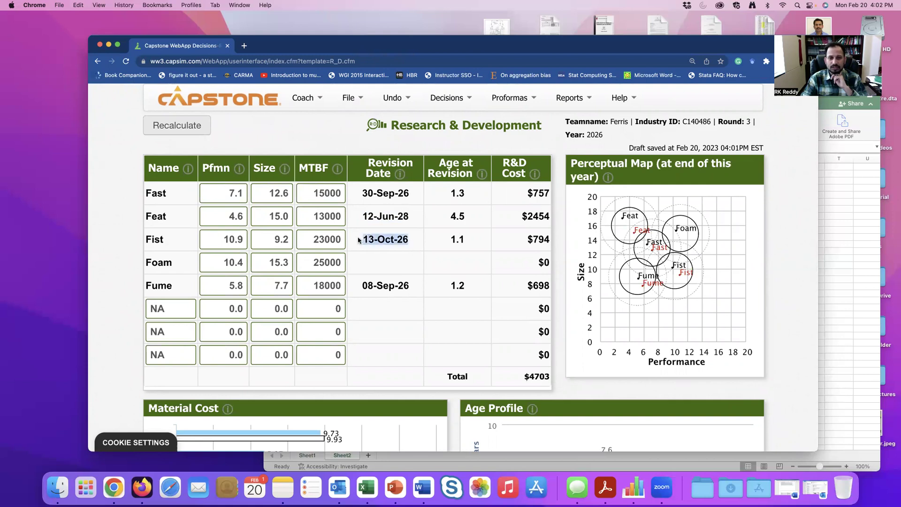
pyautogui.click(385, 245)
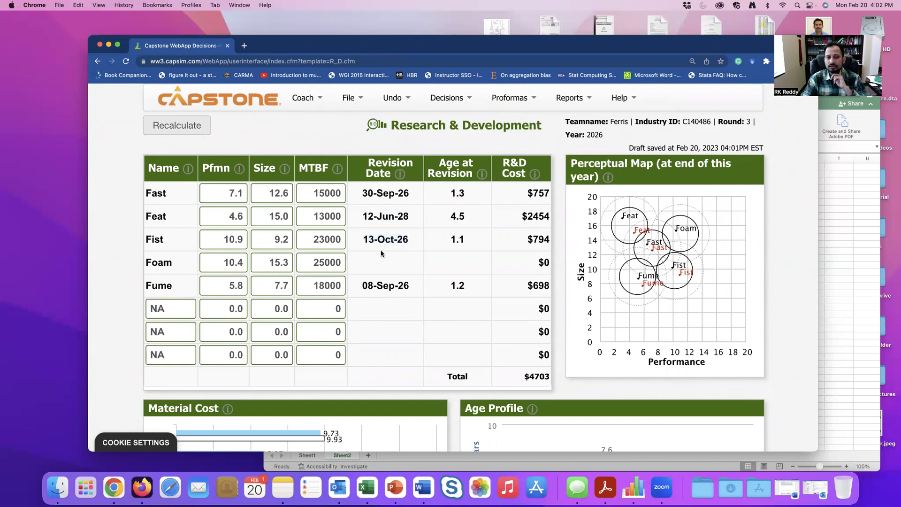
pyautogui.moveTo(413, 286); pyautogui.dragTo(369, 285)
pyautogui.click(840, 207)
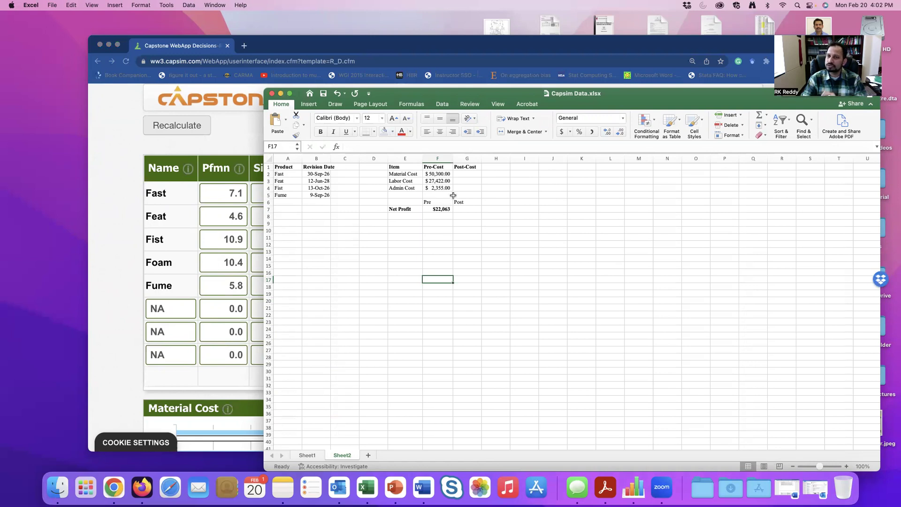
# Return to Capstone, open the TQM decisions page and read the Budget ($000) explanation
pyautogui.click(433, 52)
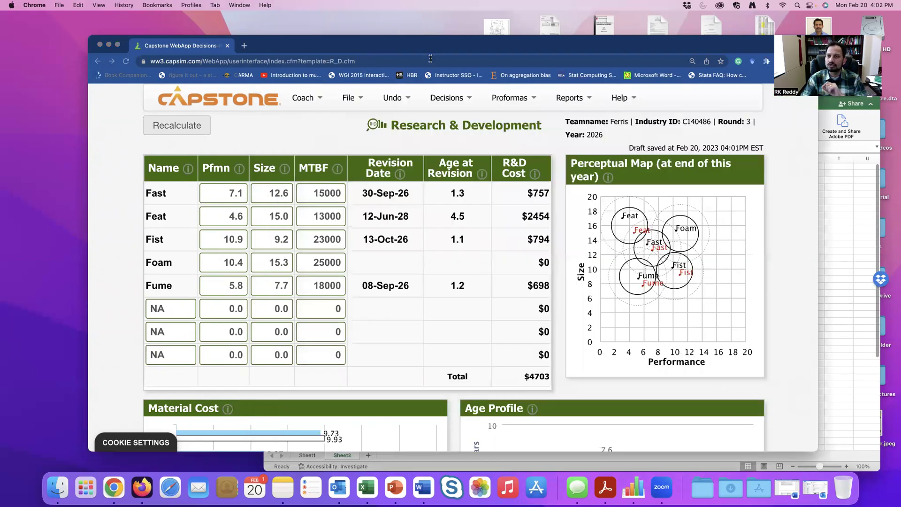
pyautogui.click(450, 102)
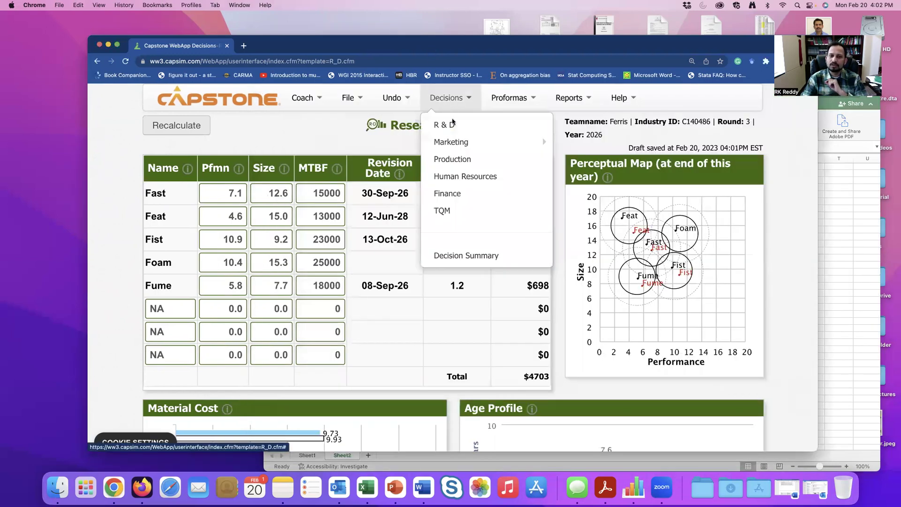
pyautogui.click(466, 210)
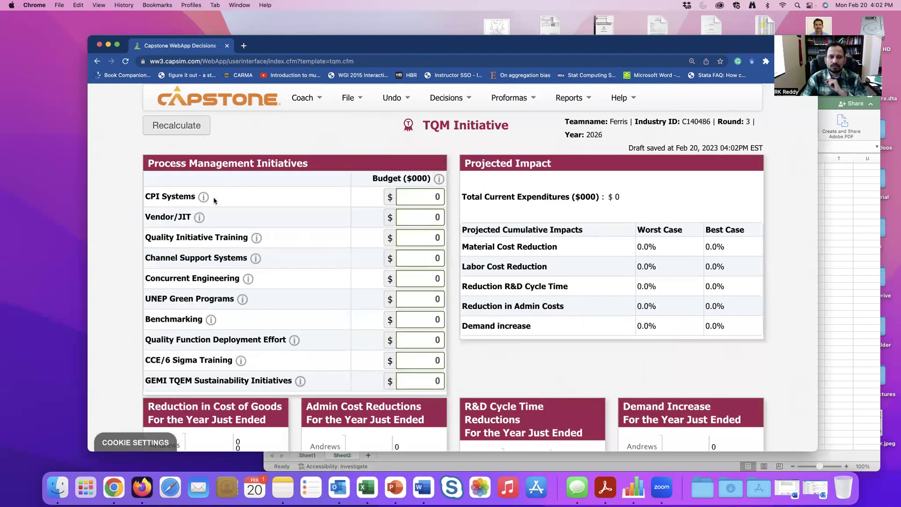
pyautogui.click(439, 180)
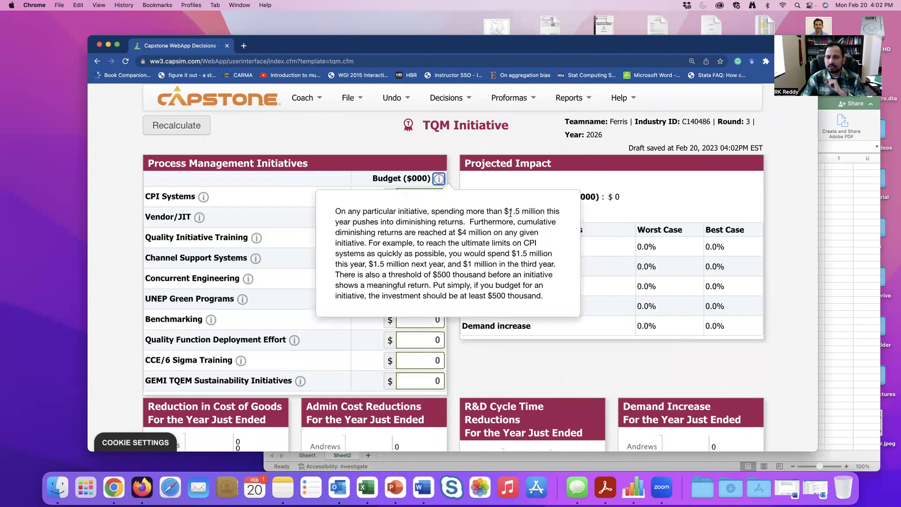
pyautogui.click(359, 179)
# Highlight the $4 million diminishing-returns guidance and read the CPI Systems description
pyautogui.click(420, 195)
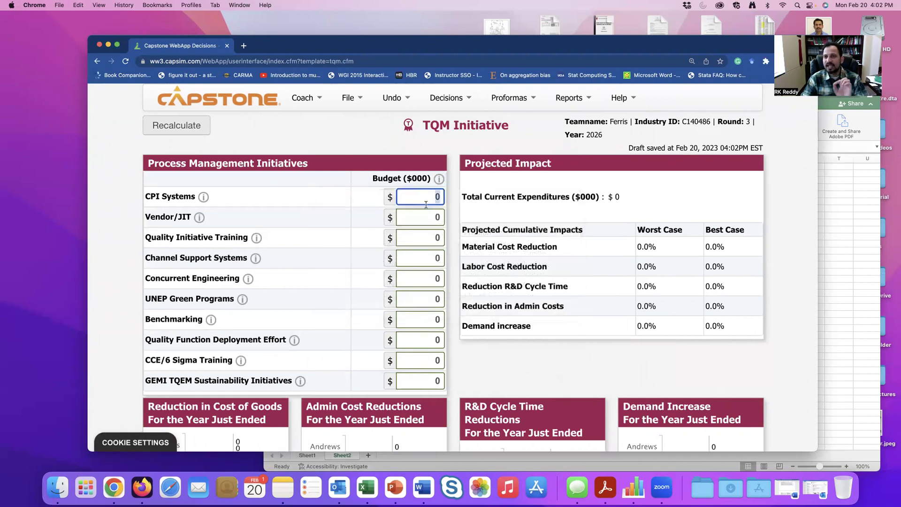
pyautogui.click(439, 179)
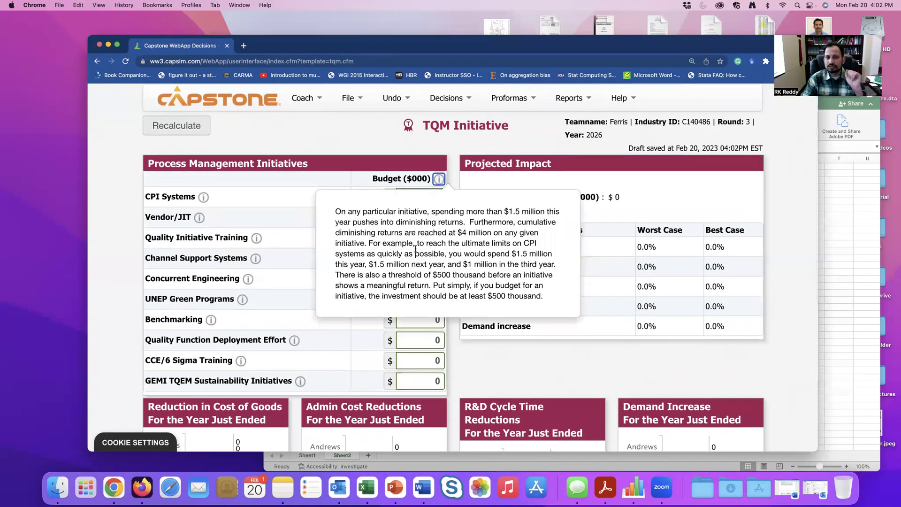
pyautogui.moveTo(457, 233); pyautogui.dragTo(467, 233)
pyautogui.scroll(-1, 468, 234)
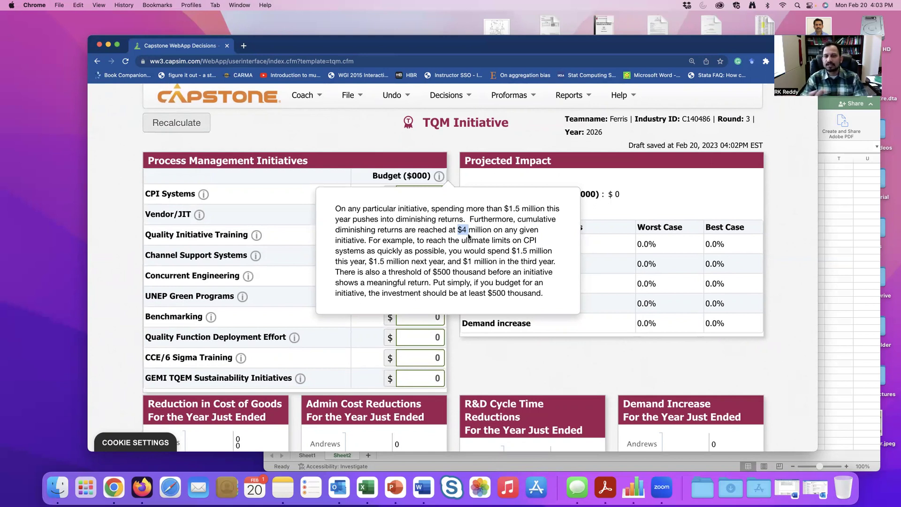
pyautogui.click(304, 198)
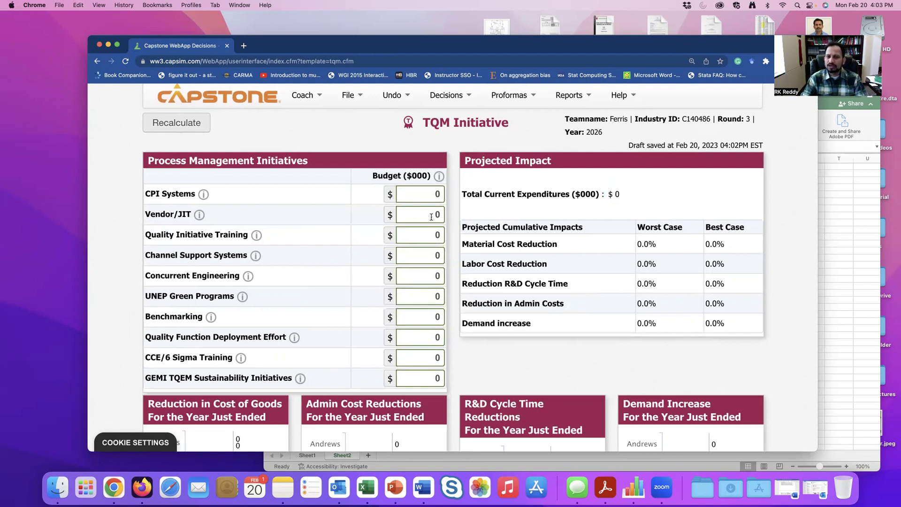
pyautogui.click(204, 198)
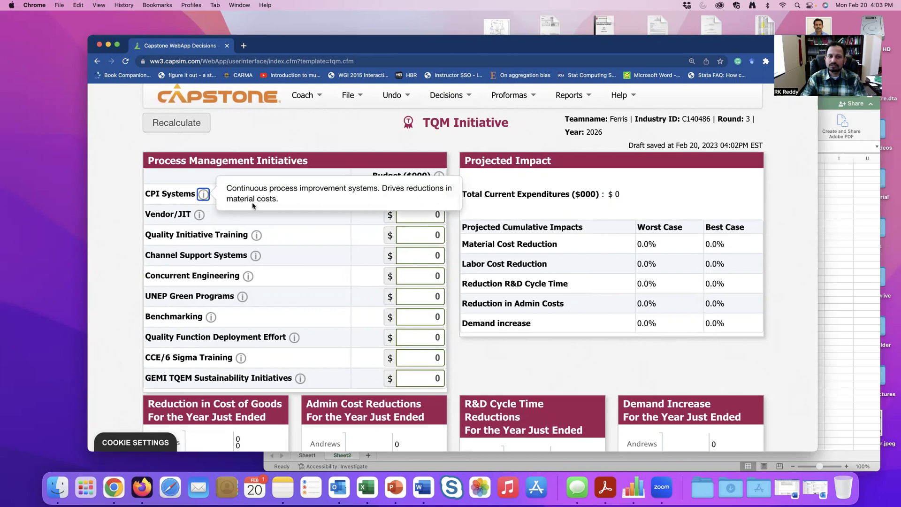
pyautogui.click(287, 240)
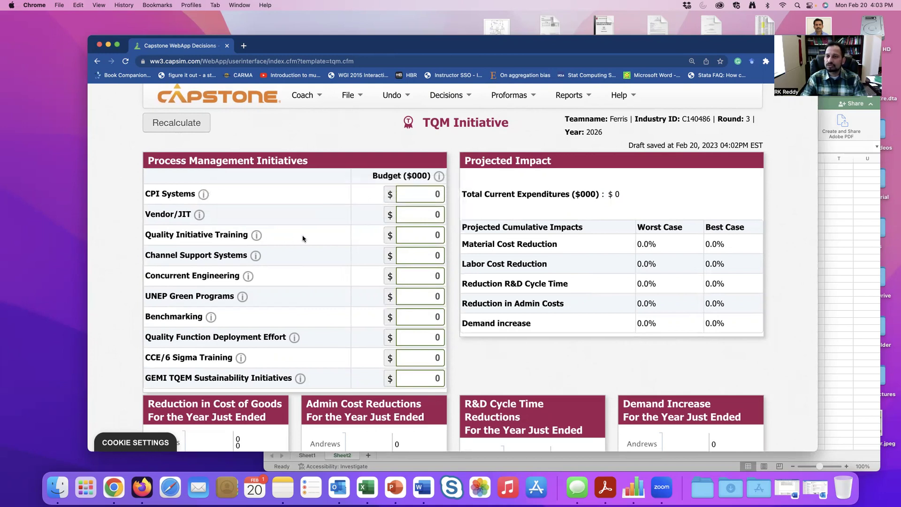
pyautogui.click(421, 199)
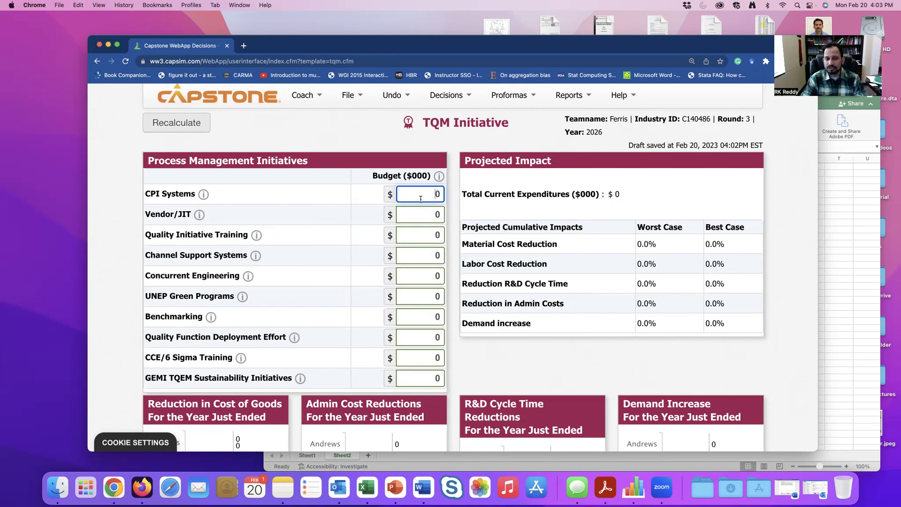
# Set the CPI Systems budget to 1500, read the Vendor/JIT description and copy the value
pyautogui.write('1500')
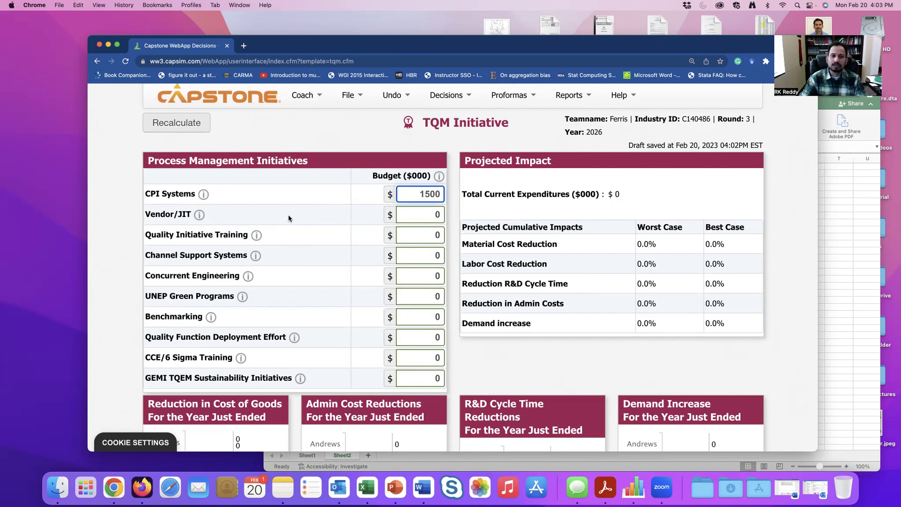
pyautogui.click(199, 216)
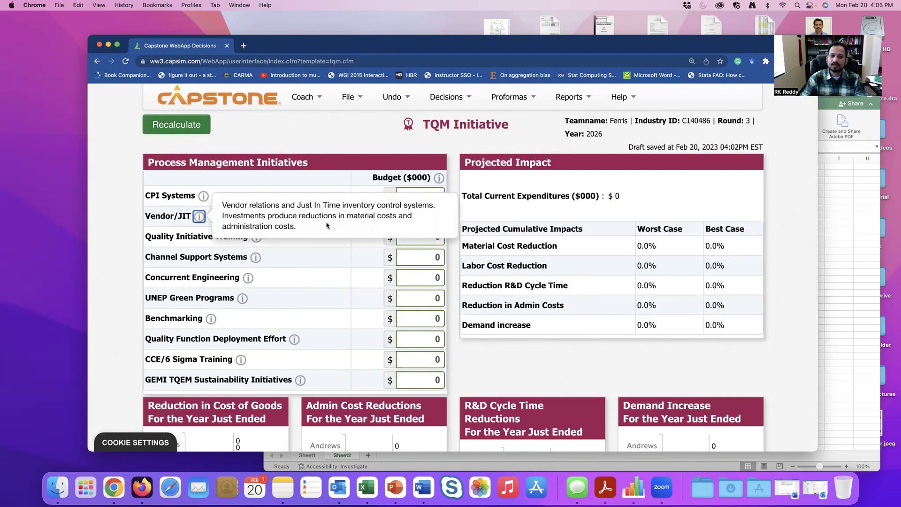
pyautogui.click(307, 255)
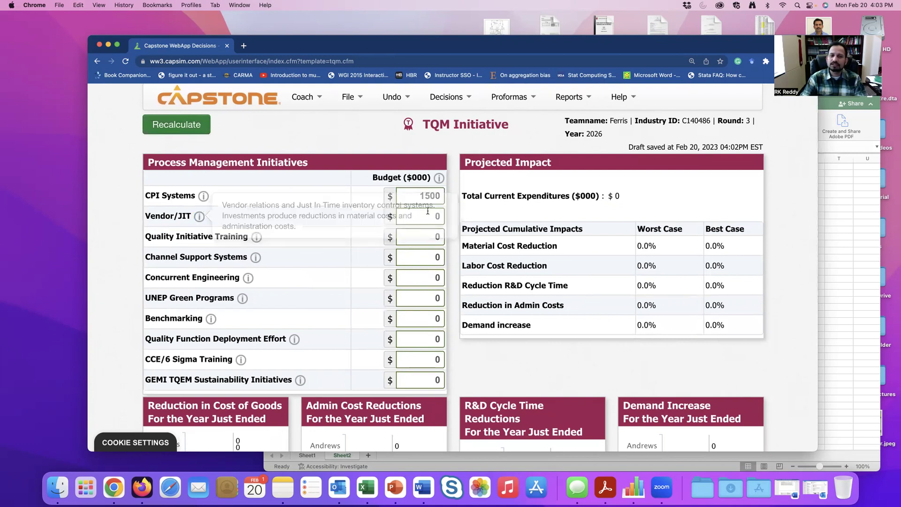
pyautogui.moveTo(419, 196); pyautogui.dragTo(434, 196)
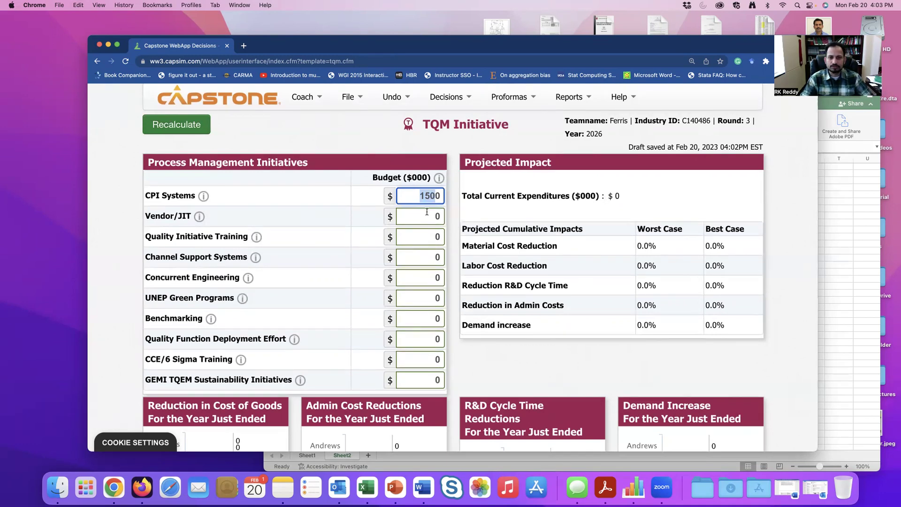
# Paste 1500 into the nine remaining TQM budgets, from Vendor/JIT through GEMI TQEM
pyautogui.click(427, 212)
pyautogui.write('1500')
pyautogui.click(426, 233)
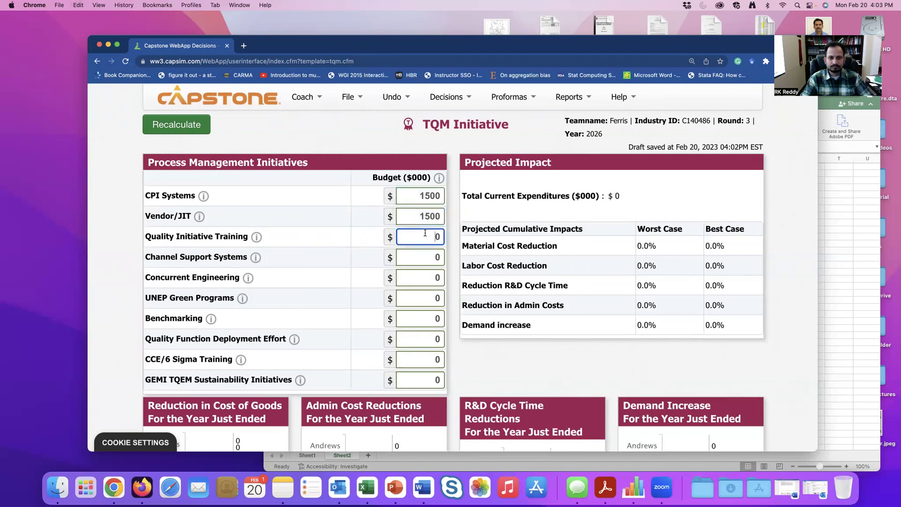
pyautogui.write('1500')
pyautogui.click(424, 256)
pyautogui.write('1500')
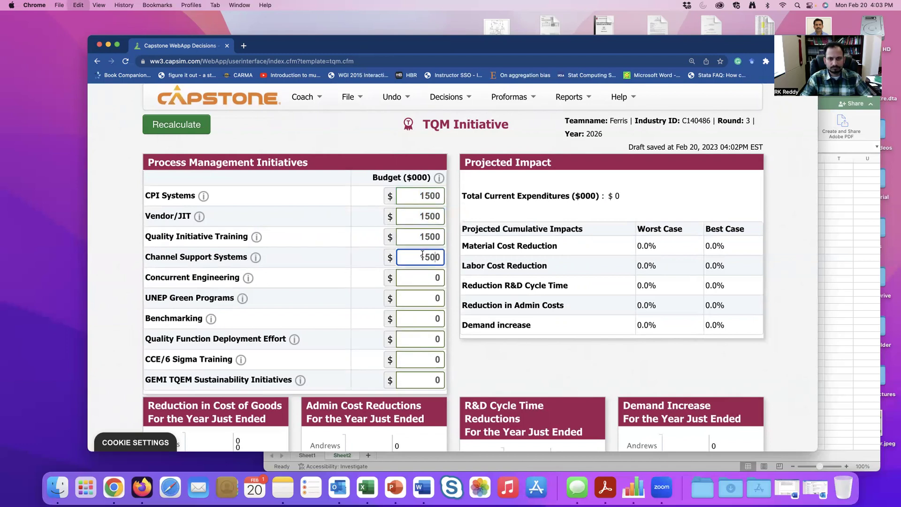
pyautogui.click(425, 280)
pyautogui.write('1500')
pyautogui.click(426, 296)
pyautogui.write('1500')
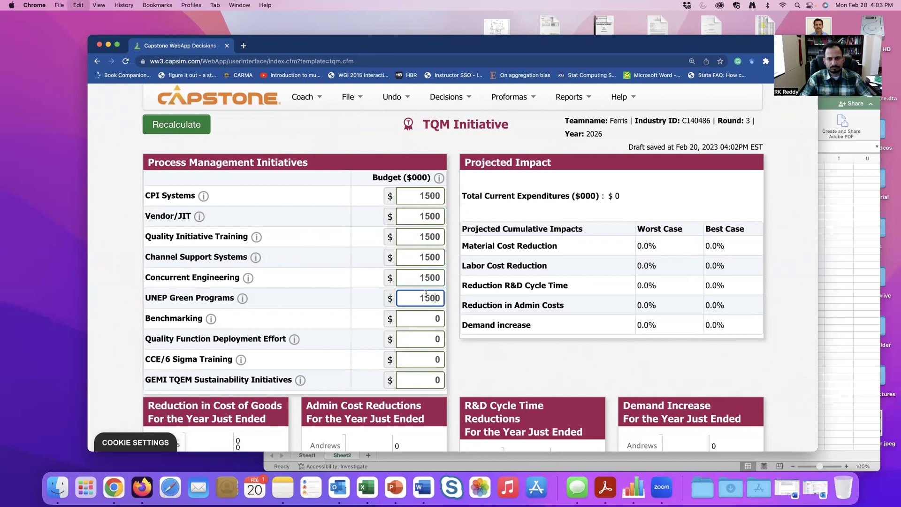
pyautogui.click(423, 322)
pyautogui.write('1500')
pyautogui.click(424, 338)
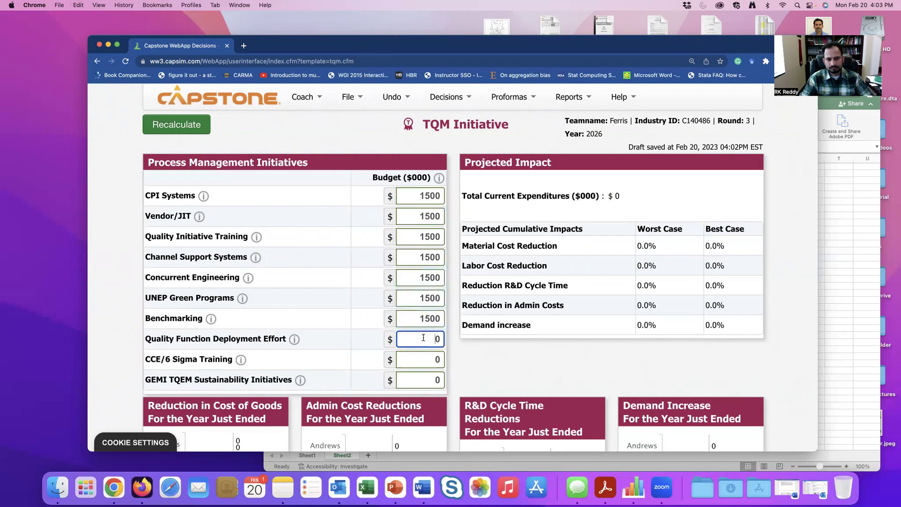
pyautogui.write('1500')
pyautogui.click(424, 358)
pyautogui.write('1500')
pyautogui.click(425, 378)
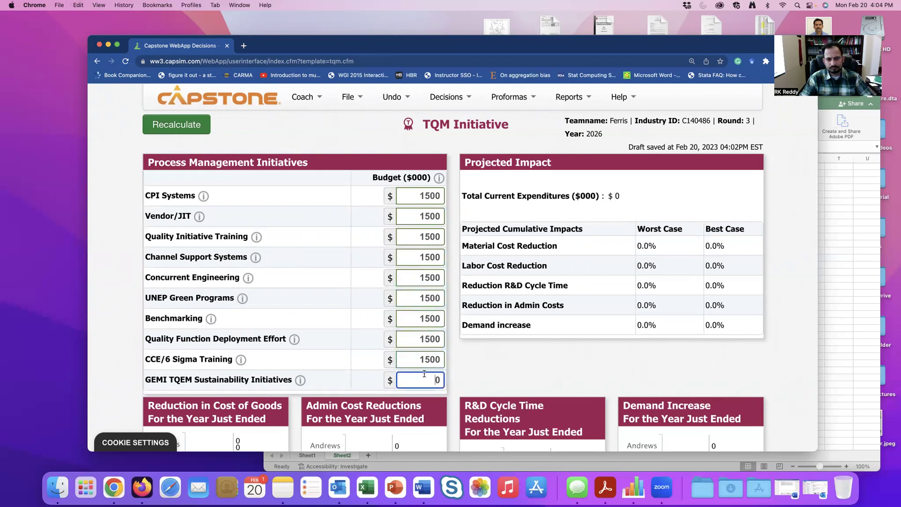
pyautogui.write('1500')
# Recalculate the TQM projections and check the $15,000 total expenditure
pyautogui.click(190, 130)
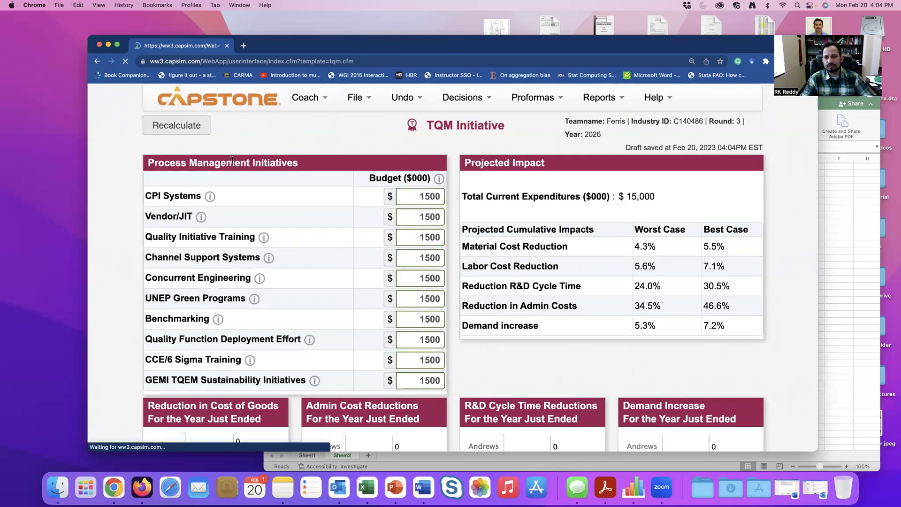
pyautogui.moveTo(647, 198); pyautogui.dragTo(611, 197)
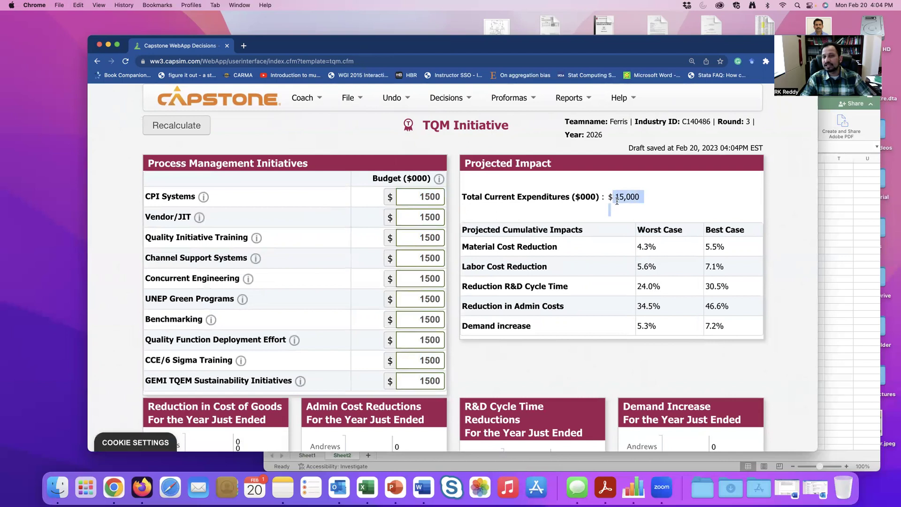
pyautogui.click(637, 213)
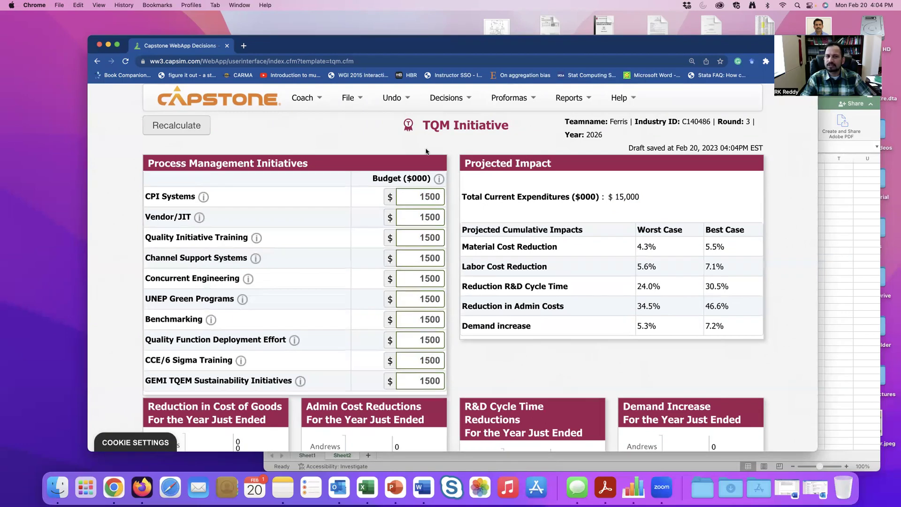
# Review the R&D page's earlier revision dates: Feat 10-Oct-27, Fist 27-Jul-26, Fume 02-Jul-26
pyautogui.click(464, 97)
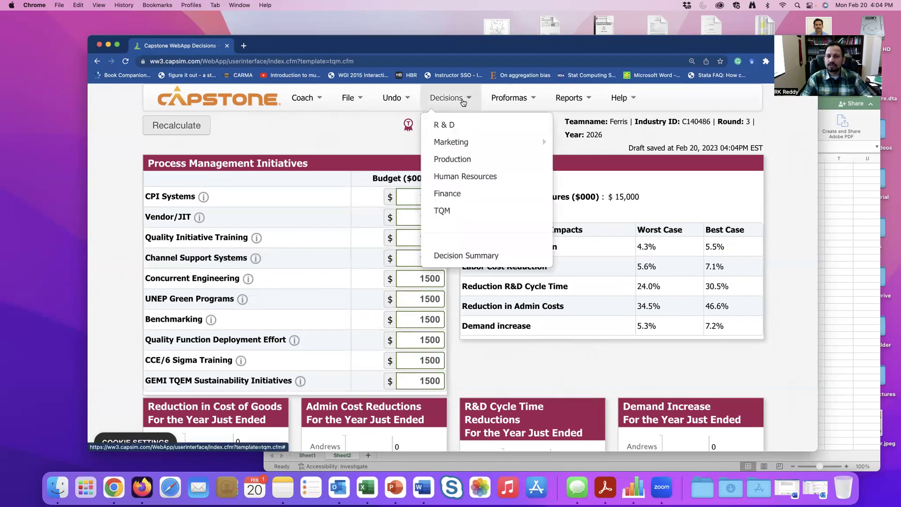
pyautogui.click(462, 128)
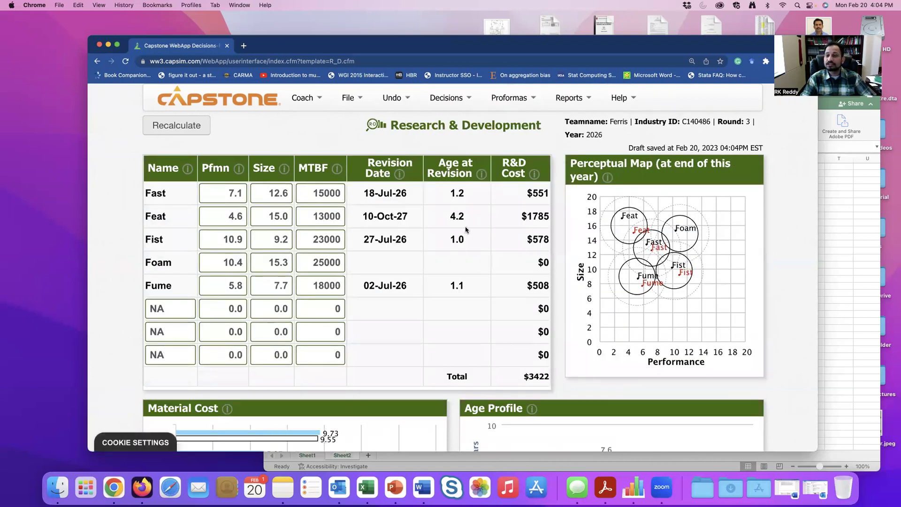
pyautogui.click(845, 222)
# Move the browser up-left and shift the Capsim Data workbook right, in front
pyautogui.click(486, 45)
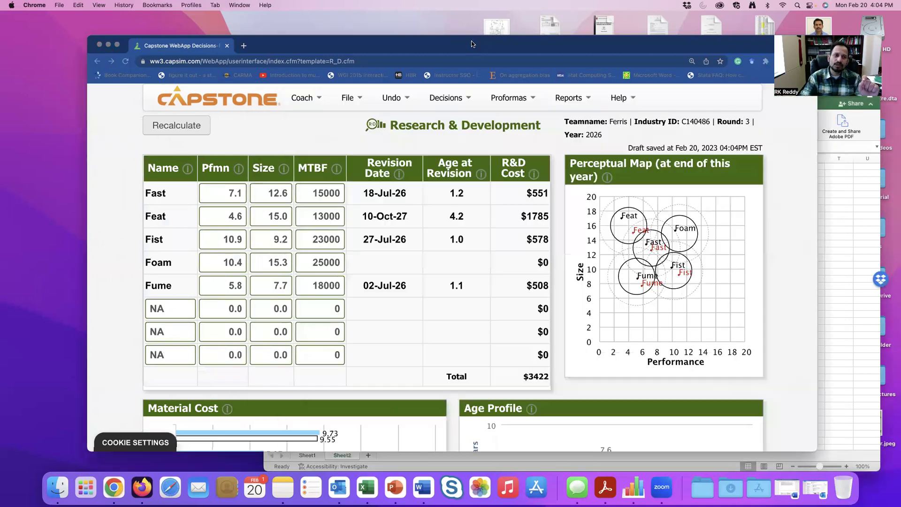
pyautogui.moveTo(486, 46); pyautogui.dragTo(363, 39)
pyautogui.click(723, 107)
pyautogui.moveTo(715, 104); pyautogui.dragTo(762, 126)
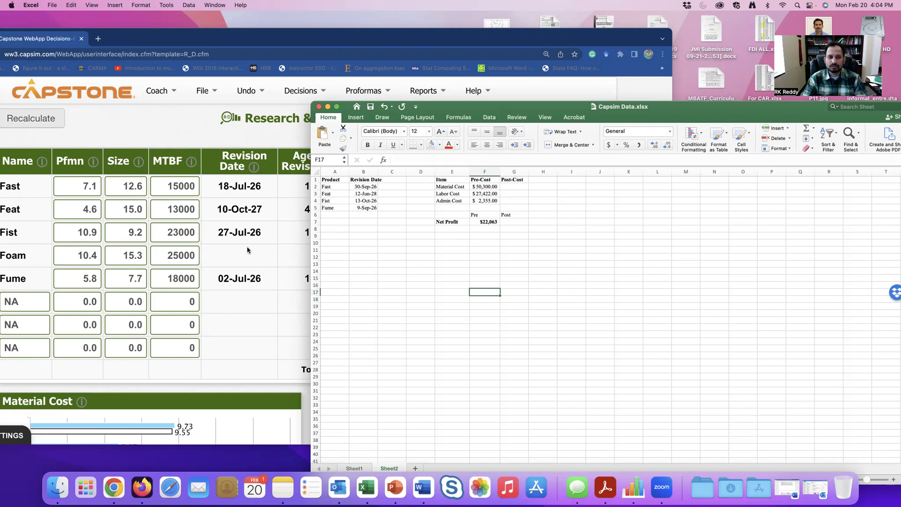
# Bring the Capstone R&D page, totalling $3422 in R&D, back in front of the workbook
pyautogui.click(254, 289)
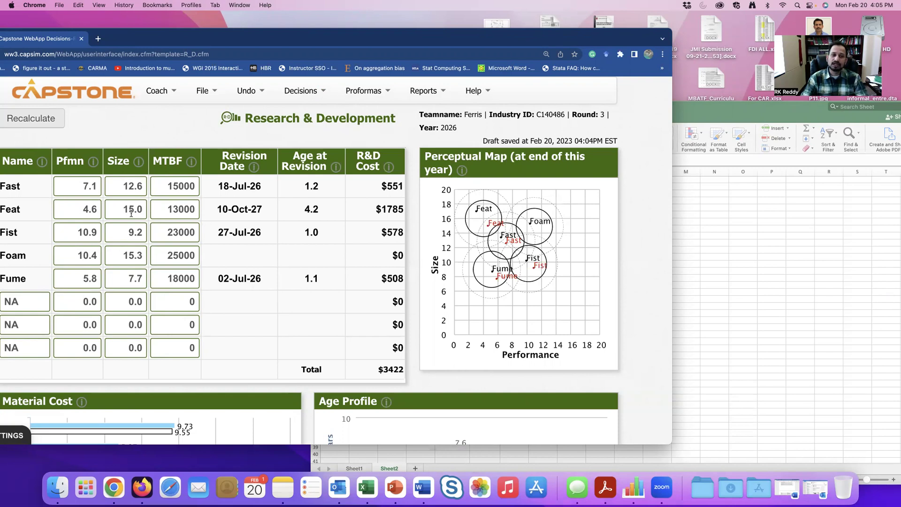
pyautogui.click(80, 212)
pyautogui.click(134, 209)
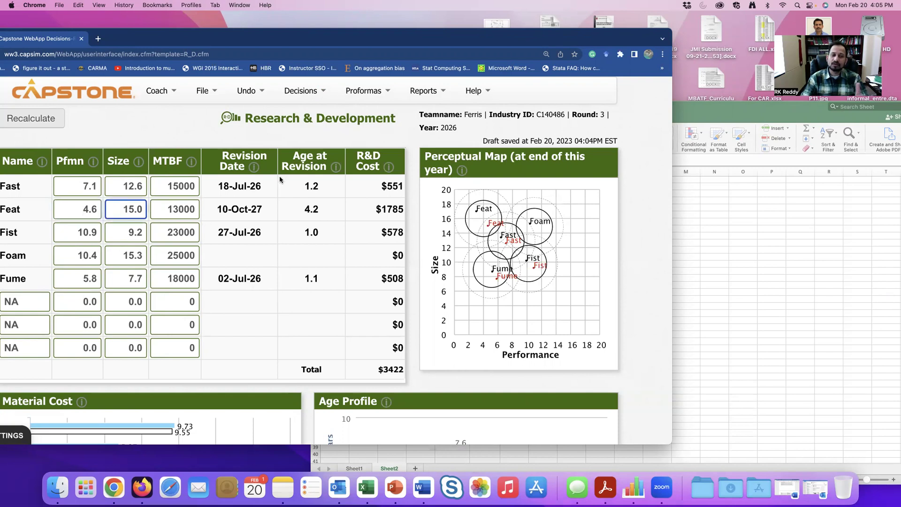
pyautogui.click(93, 210)
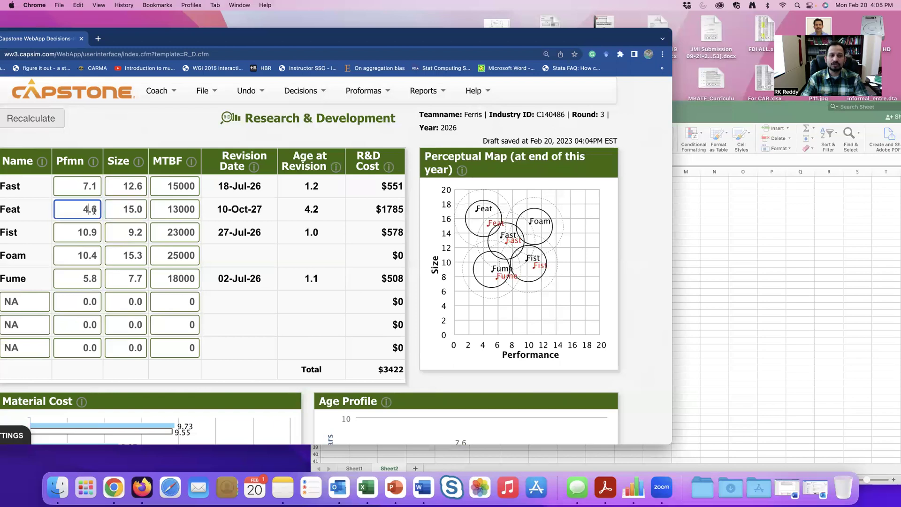
pyautogui.click(137, 209)
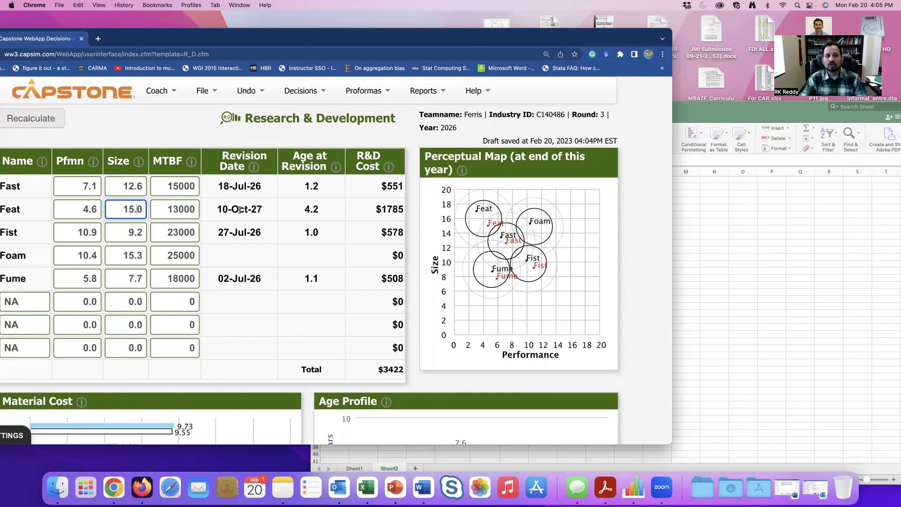
pyautogui.click(86, 211)
pyautogui.click(138, 209)
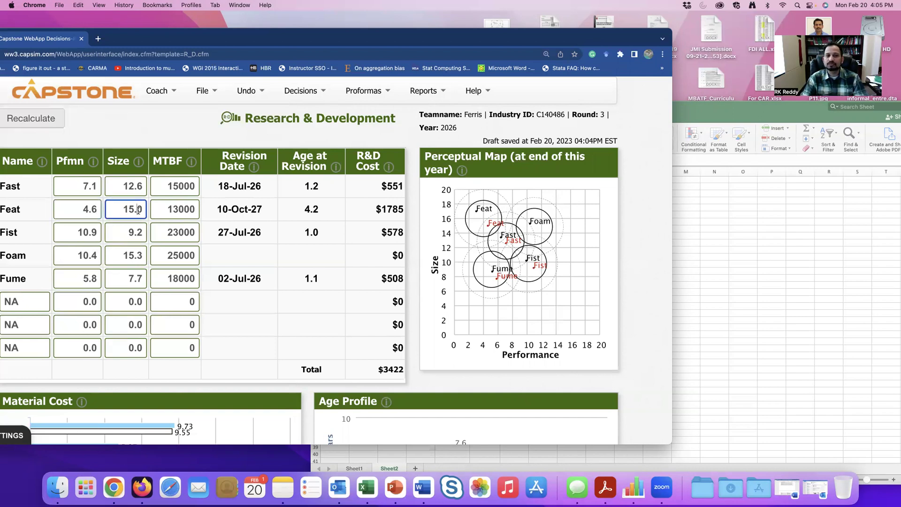
pyautogui.moveTo(396, 49); pyautogui.dragTo(578, 51)
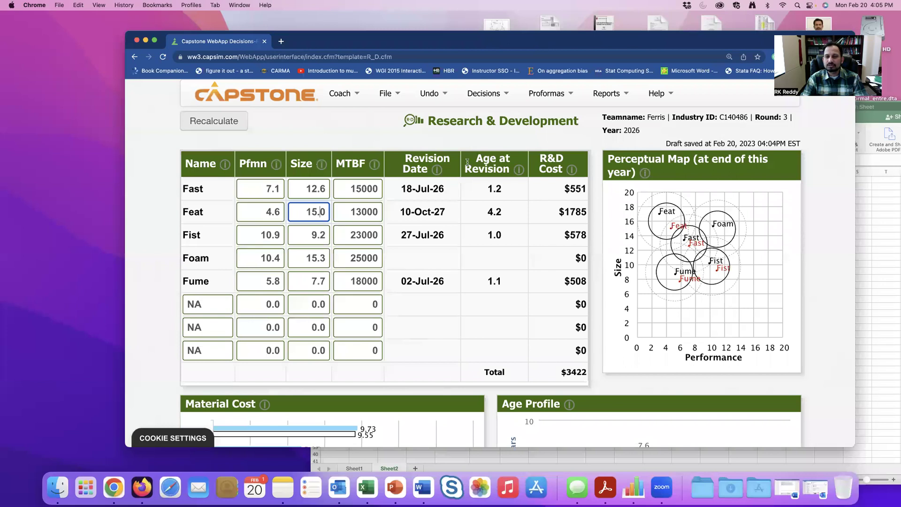
pyautogui.moveTo(477, 42); pyautogui.dragTo(397, 41)
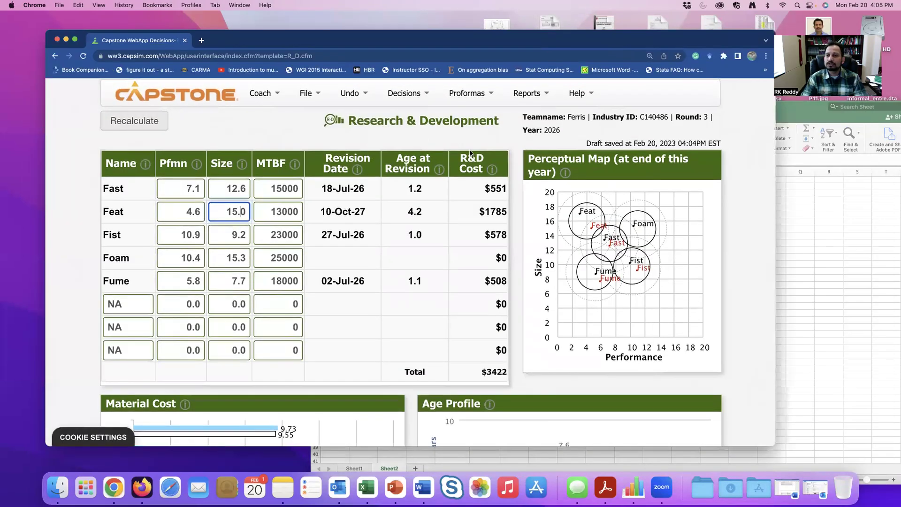
pyautogui.click(793, 224)
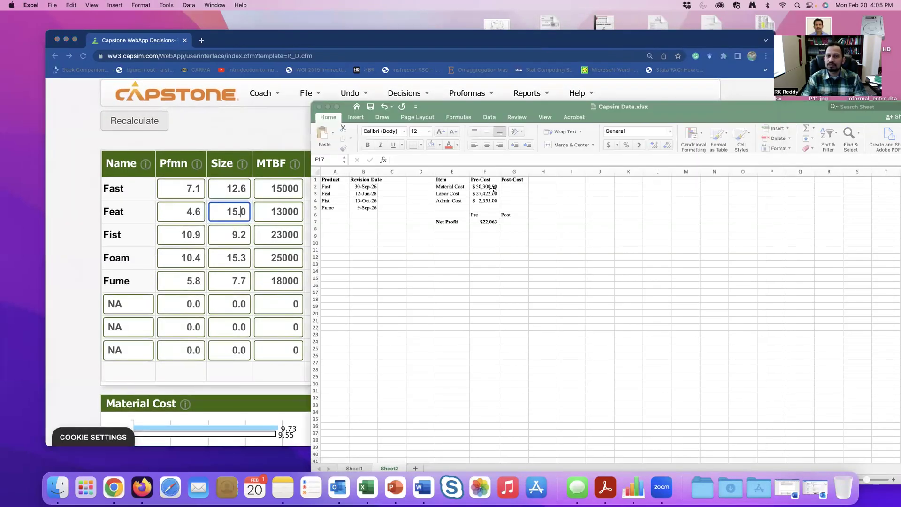
pyautogui.click(294, 144)
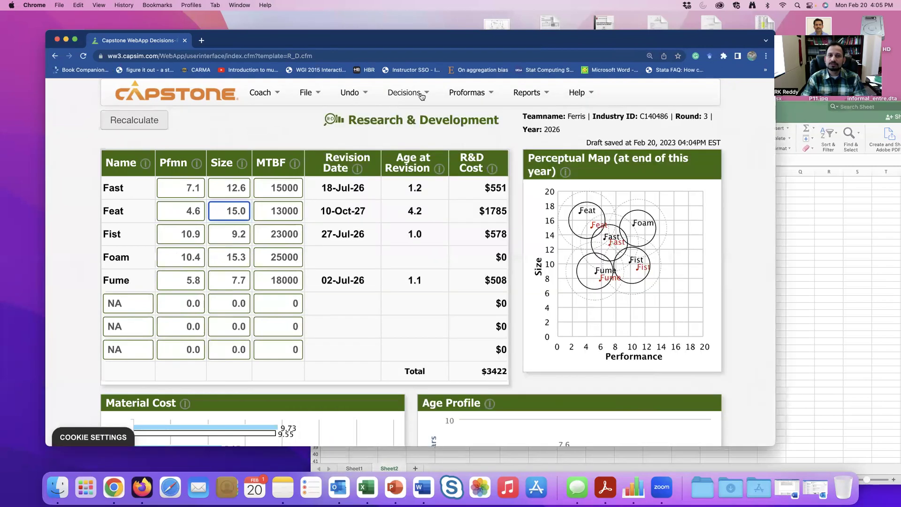
# Open the Proforma Income Statement from the Proformas list
pyautogui.click(468, 98)
pyautogui.click(478, 136)
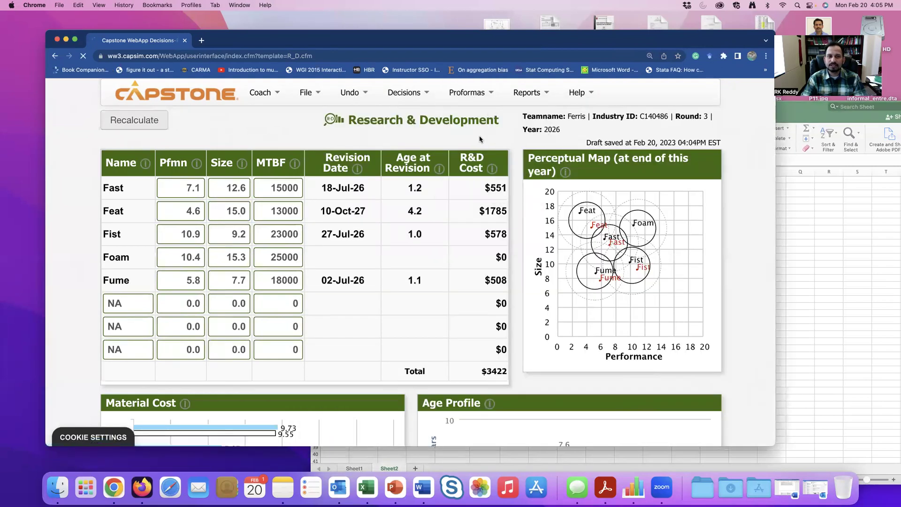
pyautogui.scroll(-4, 556, 176)
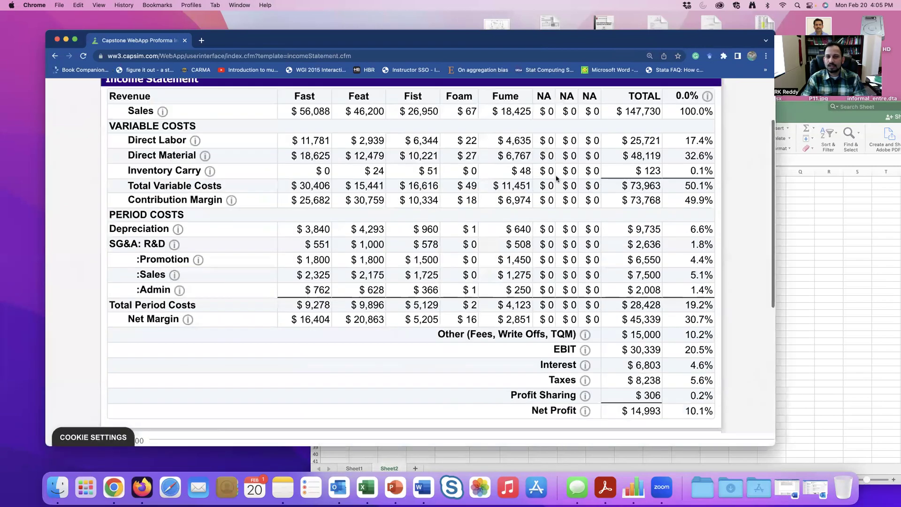
pyautogui.scroll(3, 555, 178)
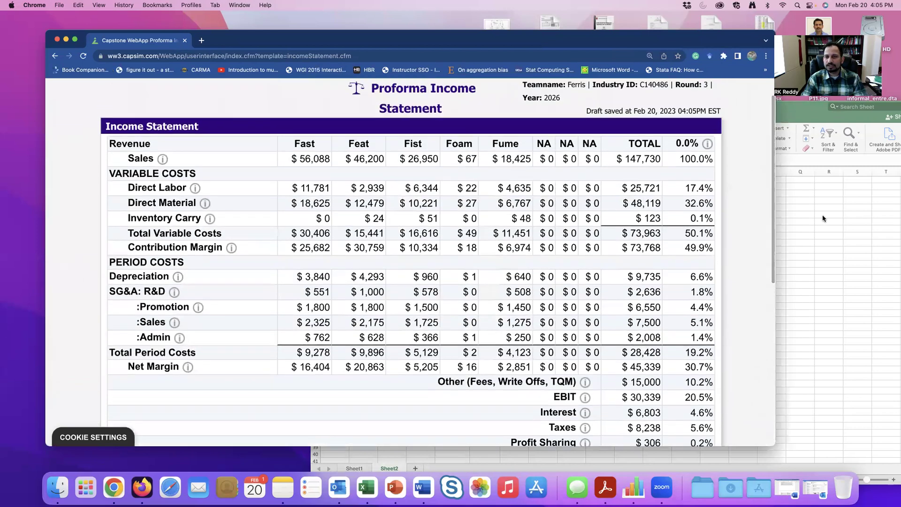
# Place the Capstone and Excel windows side by side and review the $14,993 net profit
pyautogui.click(822, 217)
pyautogui.moveTo(462, 103); pyautogui.dragTo(739, 105)
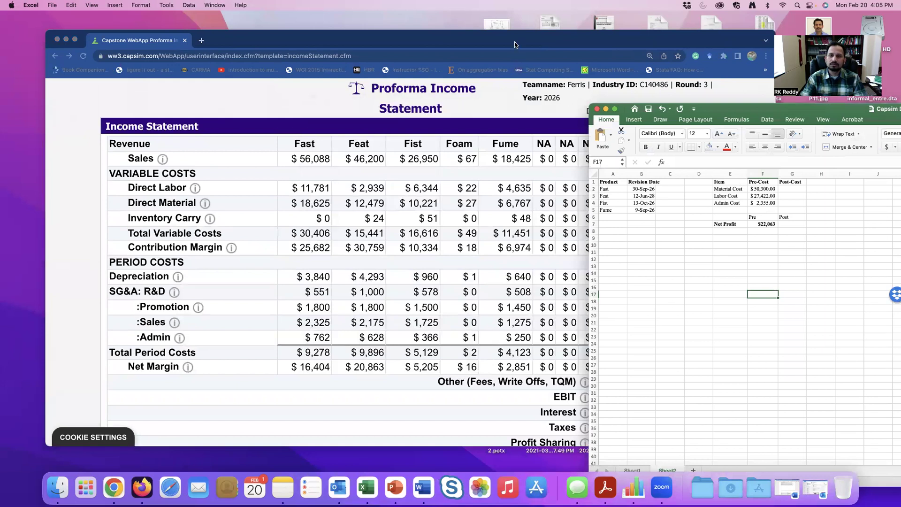
pyautogui.click(316, 46)
pyautogui.moveTo(316, 46); pyautogui.dragTo(92, 62)
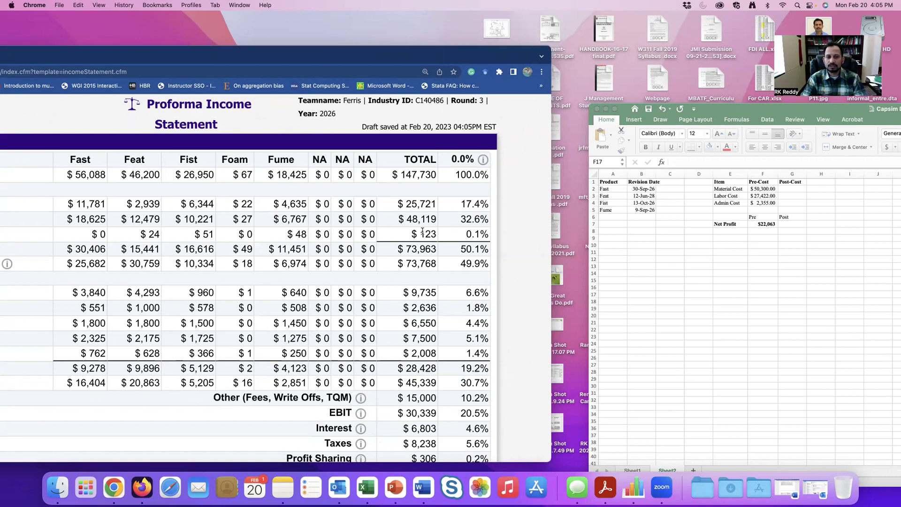
pyautogui.scroll(-2, 423, 232)
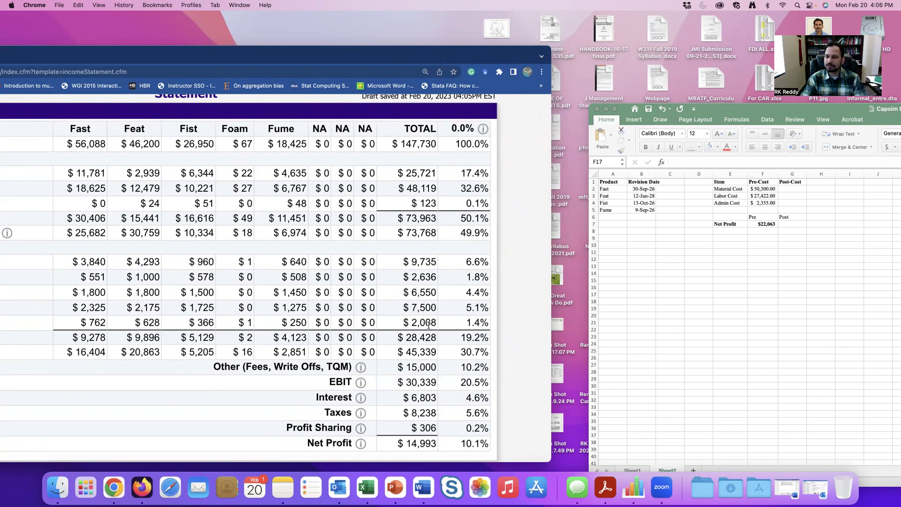
pyautogui.scroll(-3, 428, 323)
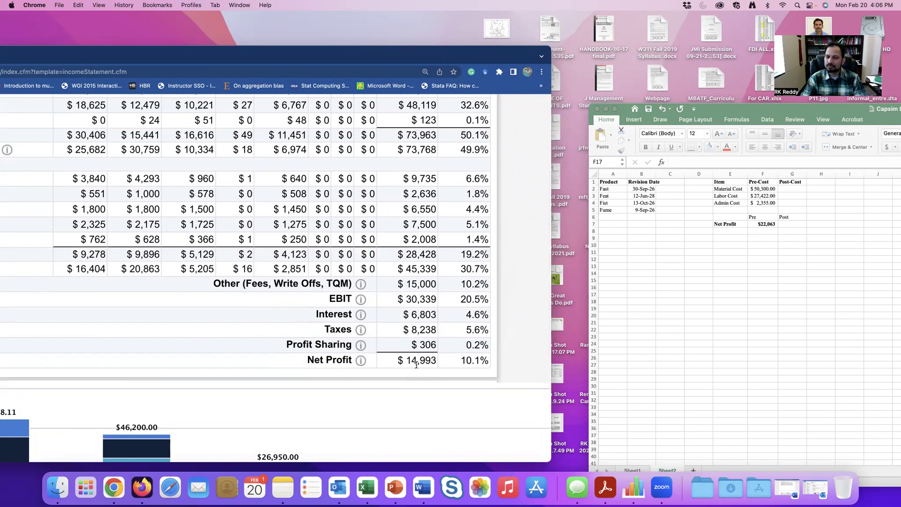
pyautogui.scroll(2, 415, 360)
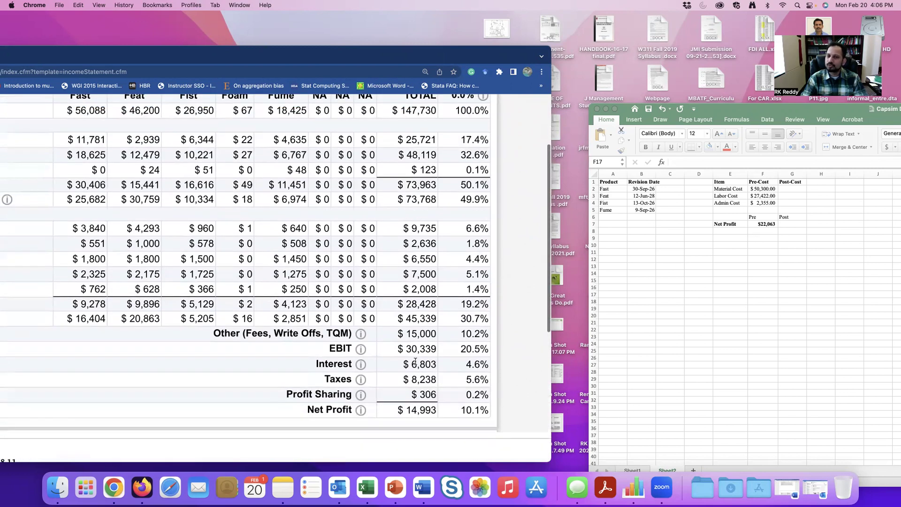
pyautogui.scroll(1, 416, 360)
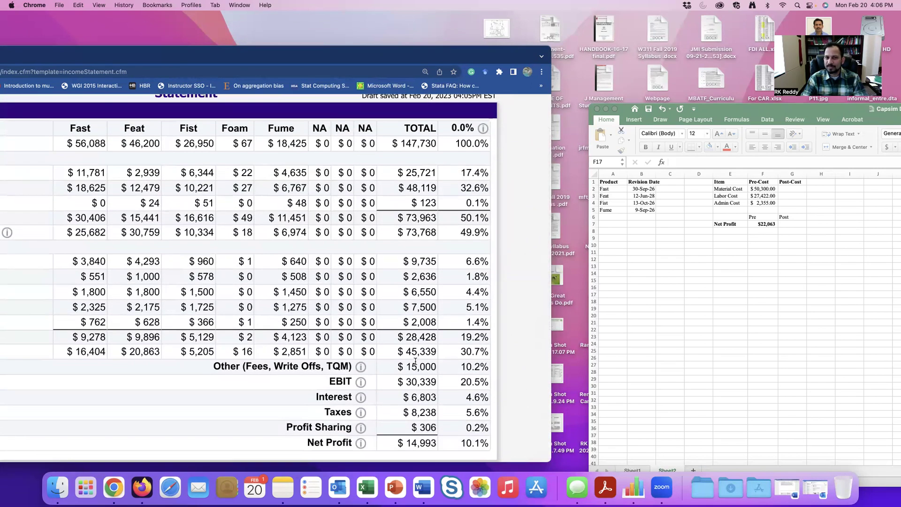
# Enter post-costs 48119, 25721 and 2008 in G2:G4 and format them as accounting currency
pyautogui.click(793, 191)
pyautogui.click(793, 190)
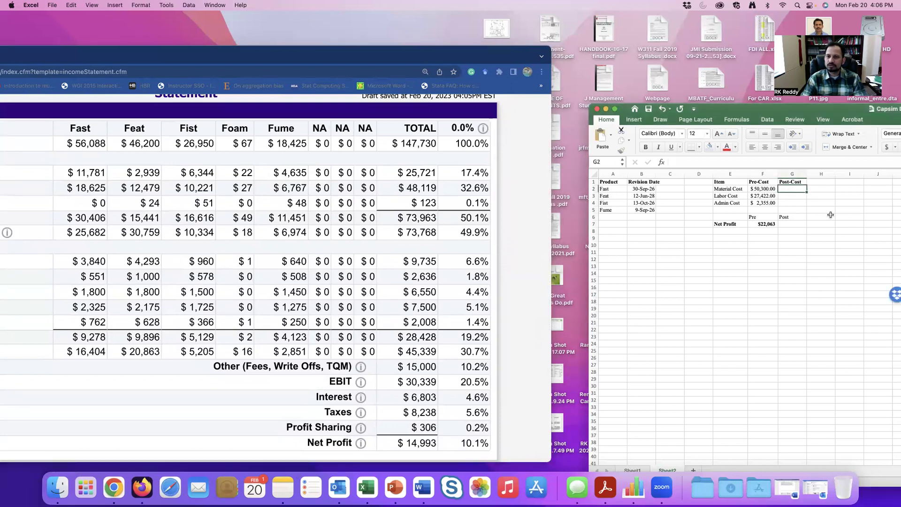
pyautogui.write('48119')
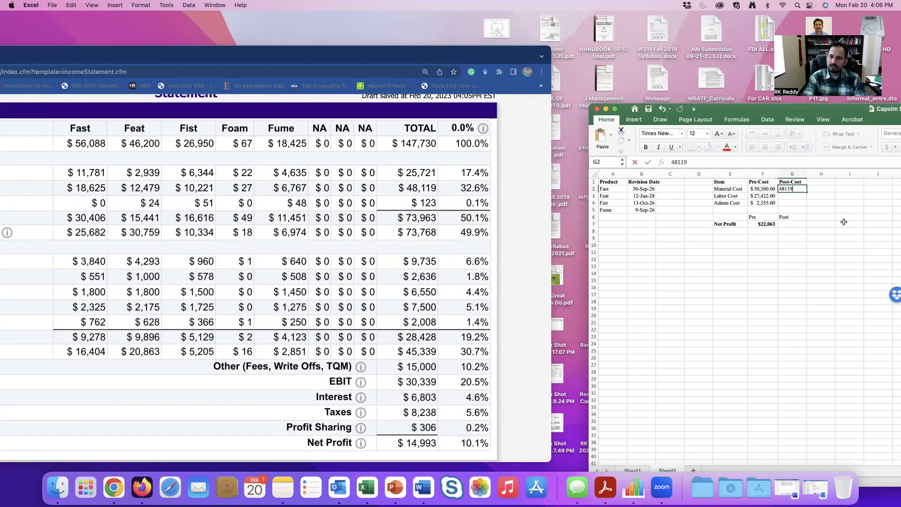
pyautogui.press('Return')
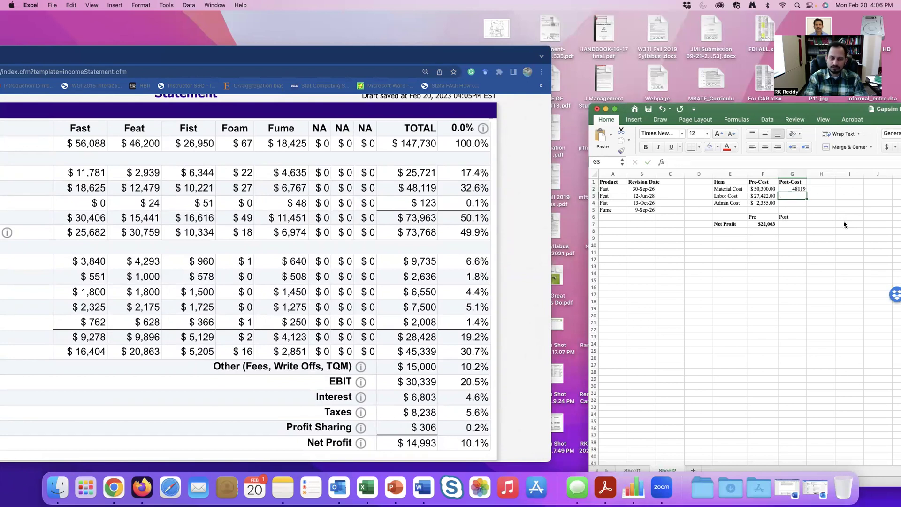
pyautogui.write('257')
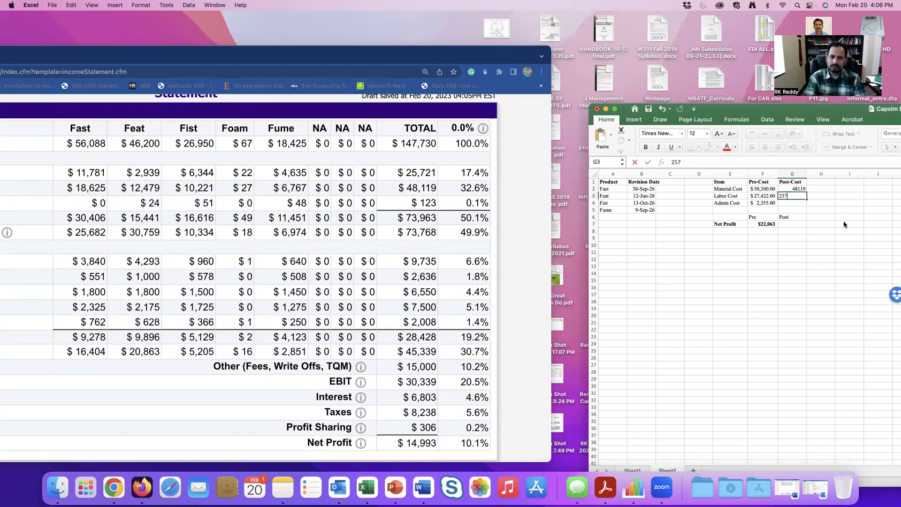
pyautogui.write('21')
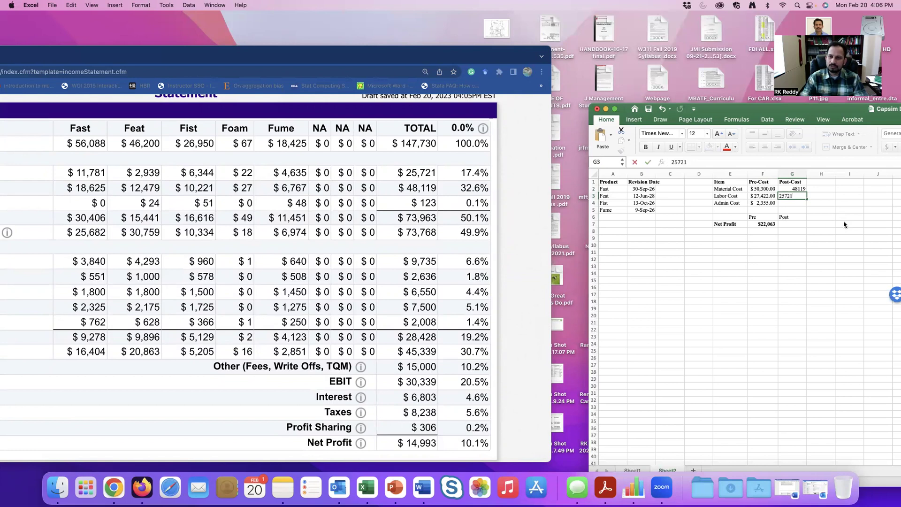
pyautogui.click(794, 204)
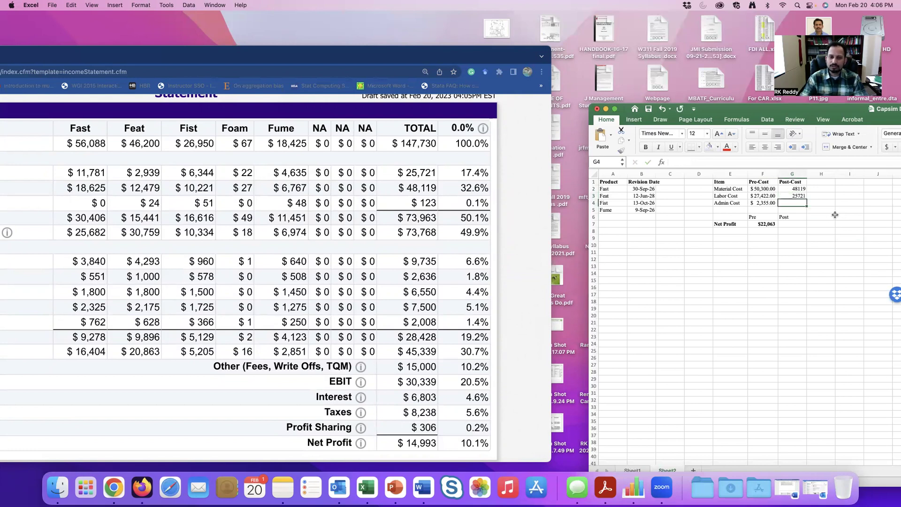
pyautogui.write('2008')
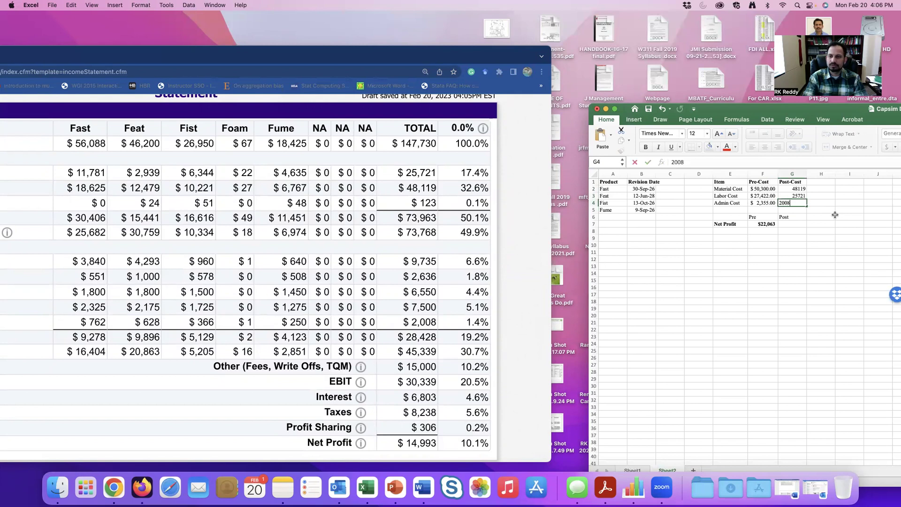
pyautogui.press('Return')
pyautogui.moveTo(797, 189)
pyautogui.mouseDown()
pyautogui.moveTo(797, 212)
pyautogui.moveTo(796, 202)
pyautogui.mouseUp()
pyautogui.hscroll(1, 797, 202)
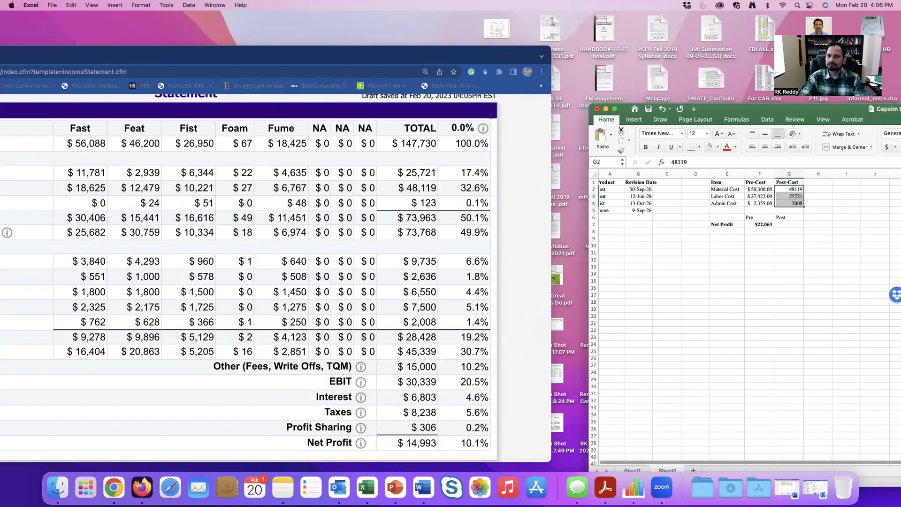
pyautogui.click(886, 147)
# Compute cost differences =F2-G2 down through H4 and total them with SUM in H5
pyautogui.click(823, 189)
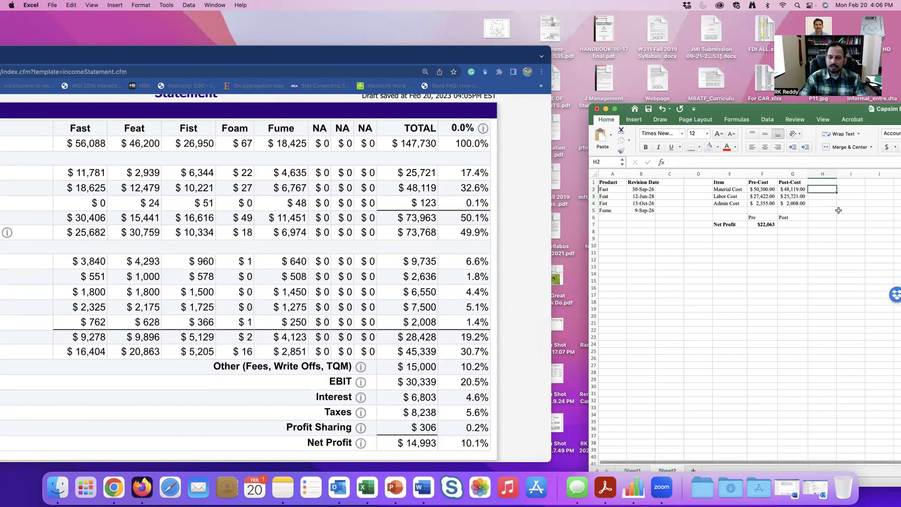
pyautogui.write('=')
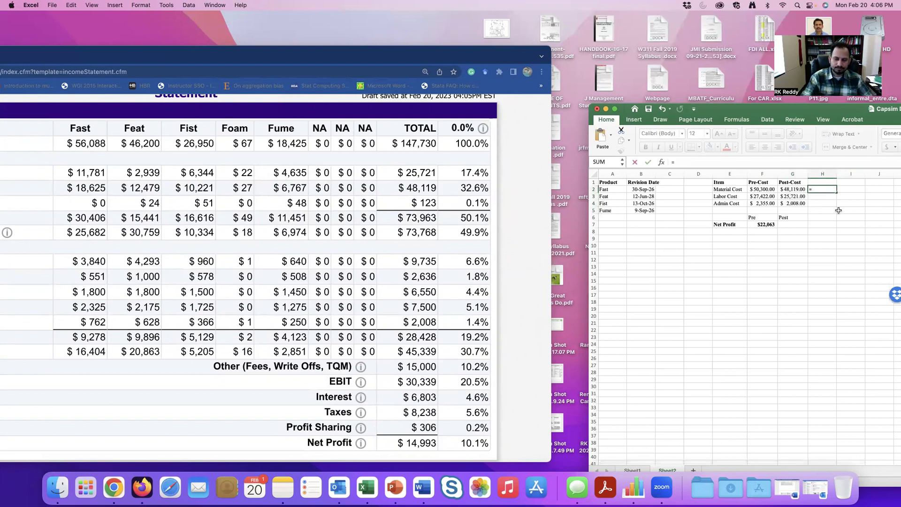
pyautogui.click(755, 188)
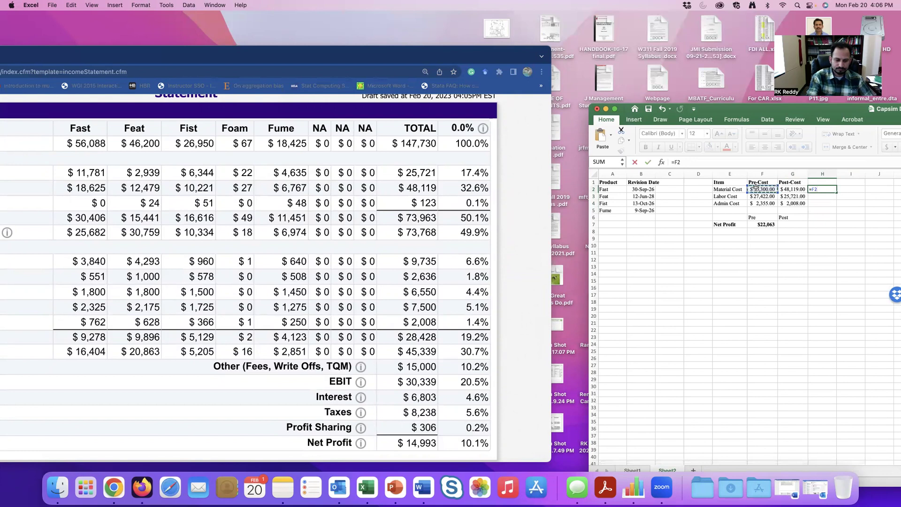
pyautogui.write('-')
pyautogui.click(784, 189)
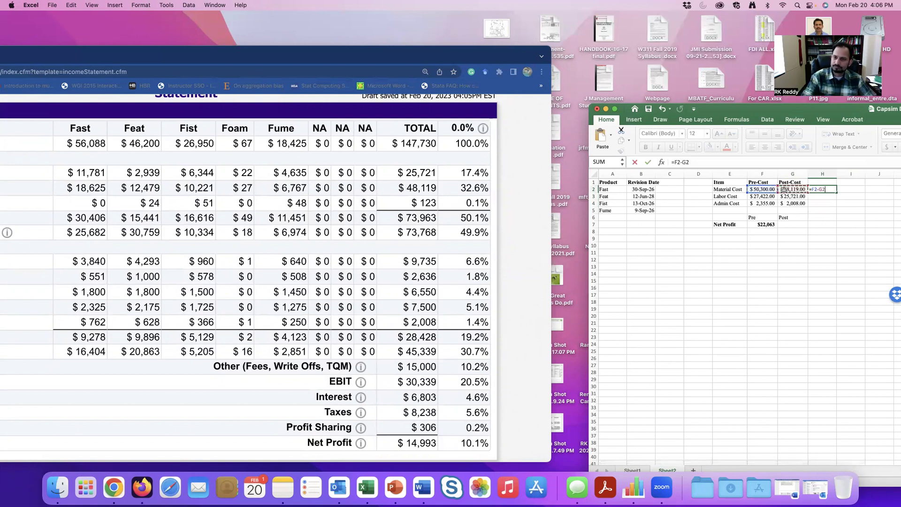
pyautogui.press('Return')
pyautogui.click(822, 189)
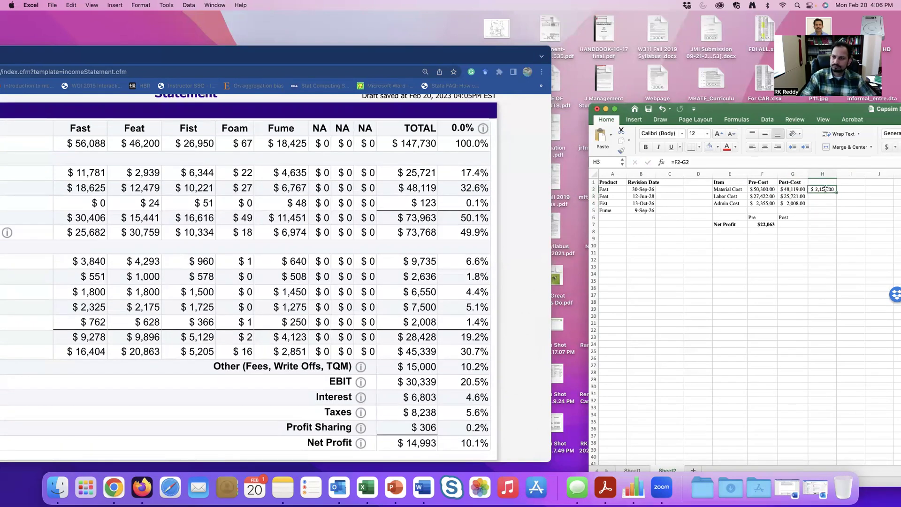
pyautogui.moveTo(837, 193); pyautogui.dragTo(849, 205)
pyautogui.click(831, 210)
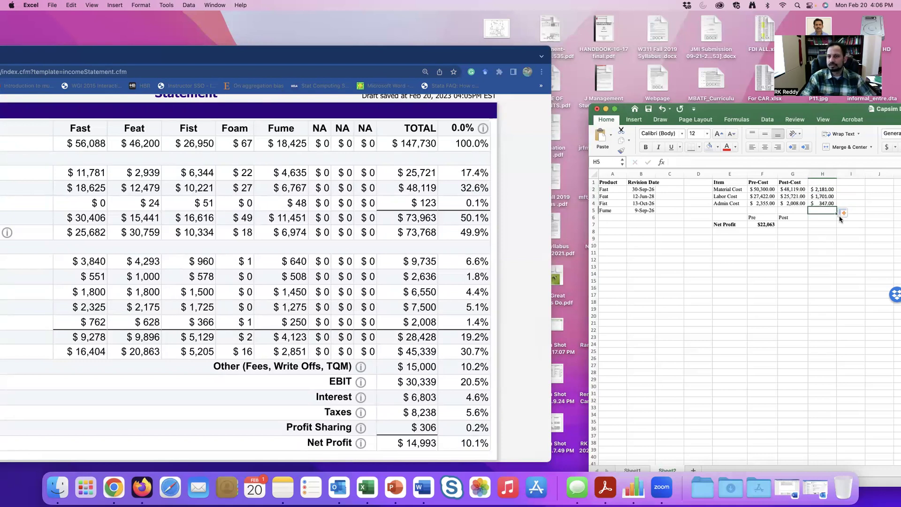
pyautogui.write('=sum(')
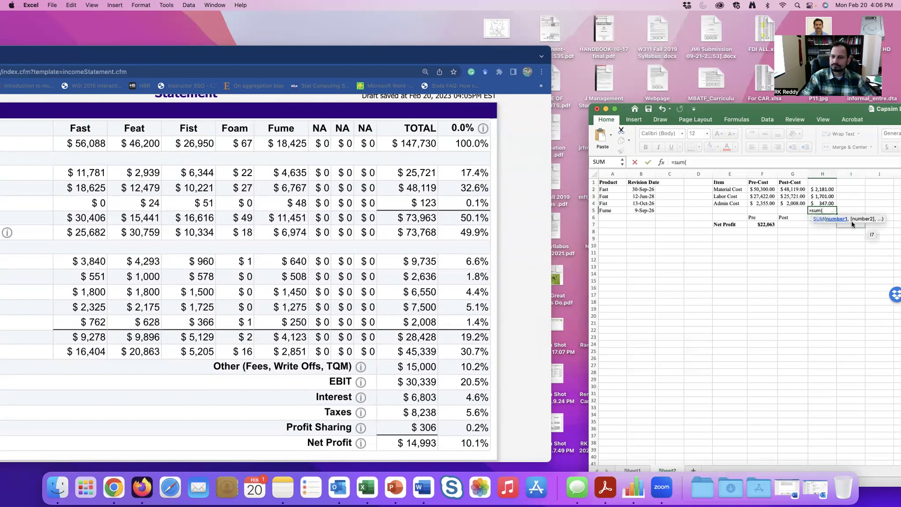
pyautogui.moveTo(824, 190); pyautogui.dragTo(827, 204)
pyautogui.press('Return')
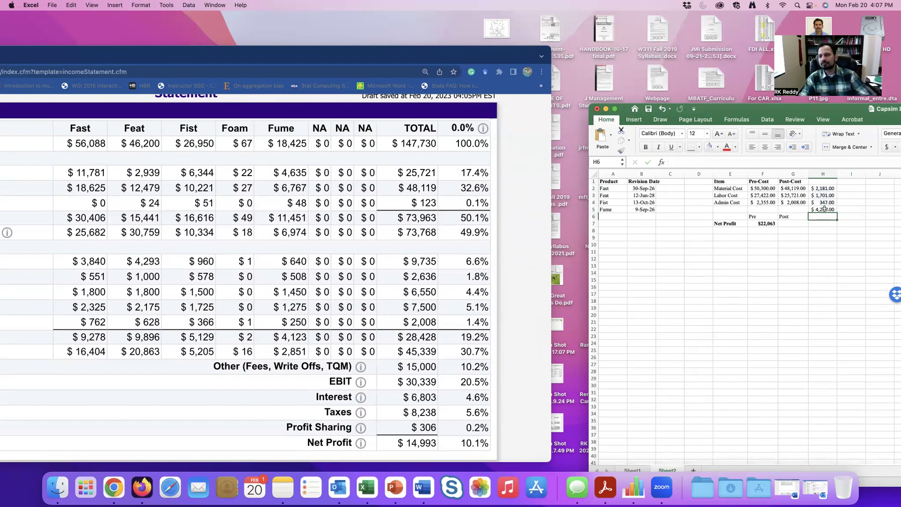
# Enter 14993 post-TQM net profit in G7 and the formula =F7-G7 in H7
pyautogui.click(799, 224)
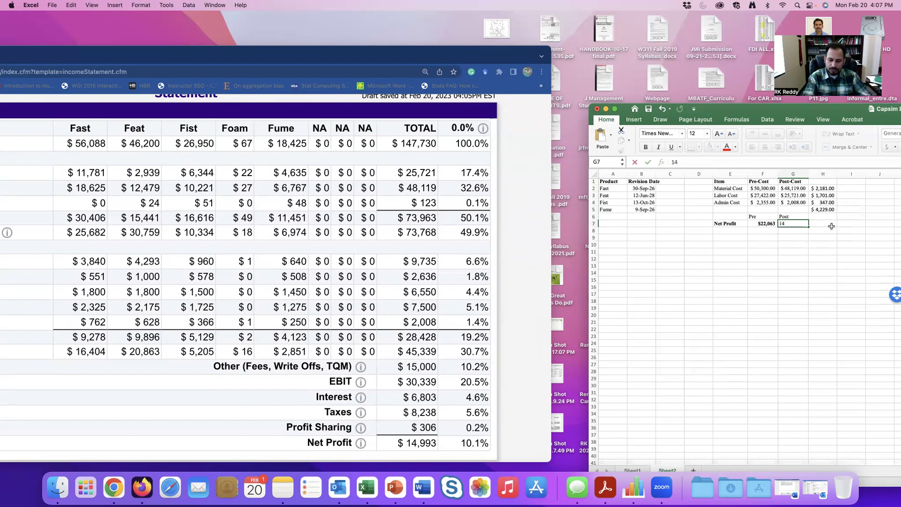
pyautogui.write('14993')
pyautogui.scroll(-1, 832, 226)
pyautogui.press('Tab')
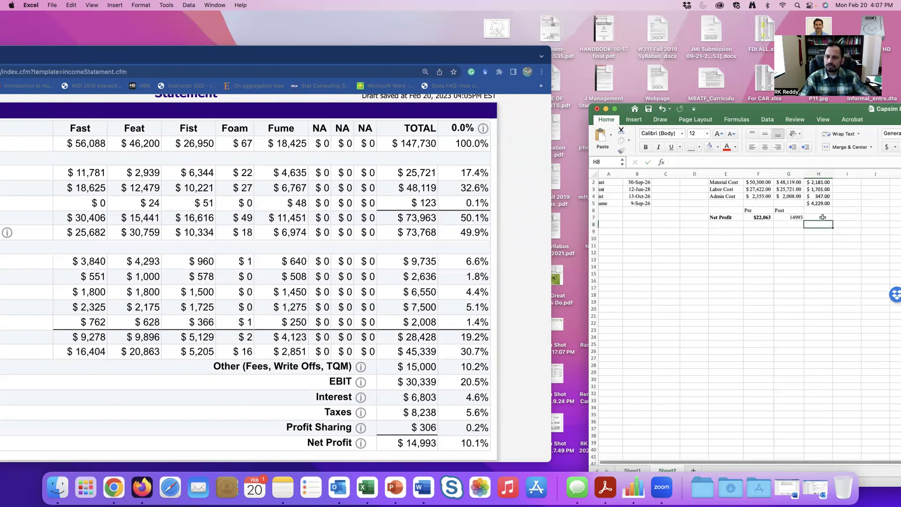
pyautogui.write('=')
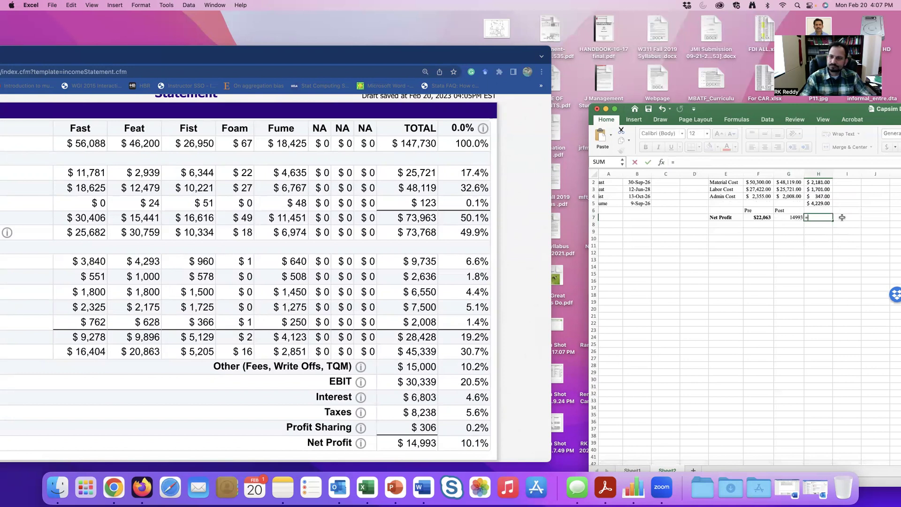
pyautogui.click(789, 238)
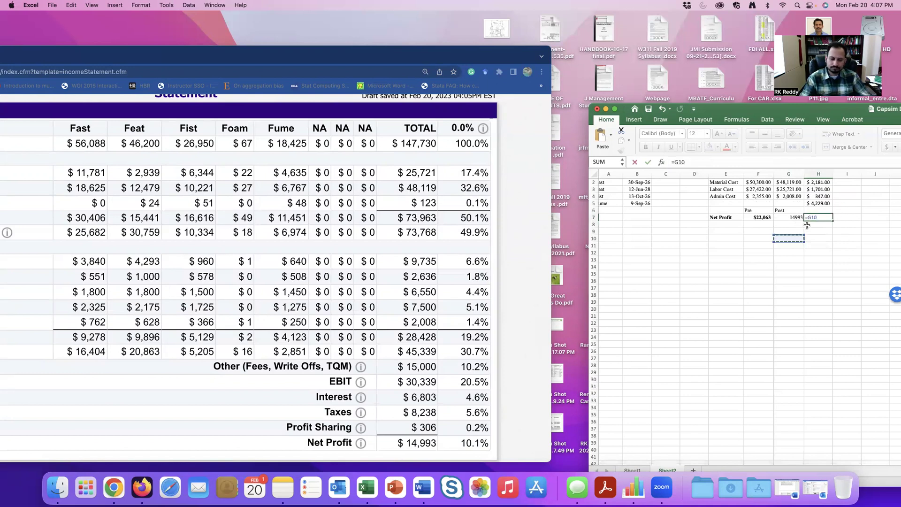
pyautogui.press('BackSpace')
pyautogui.press('BackSpace')
pyautogui.press('BackSpace')
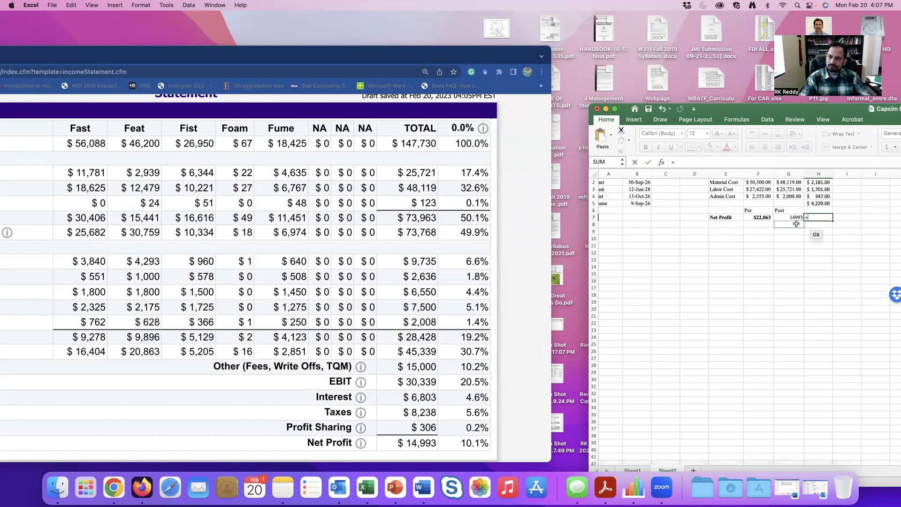
pyautogui.click(761, 217)
pyautogui.click(761, 217)
pyautogui.write('-')
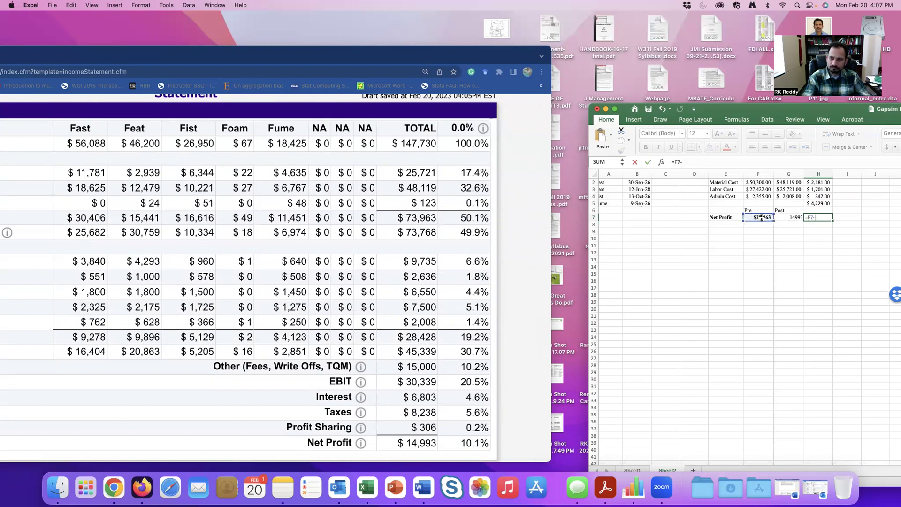
pyautogui.click(783, 217)
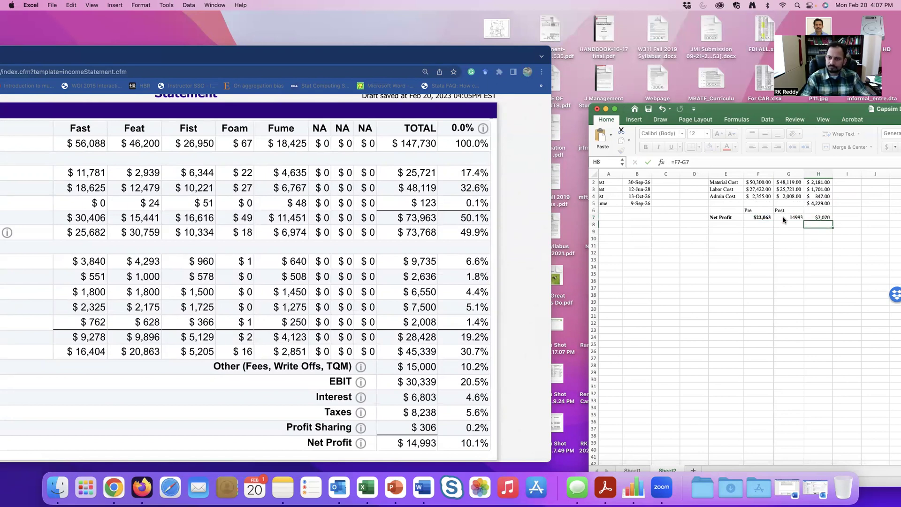
pyautogui.press('Return')
# Format G7 as currency
pyautogui.click(783, 218)
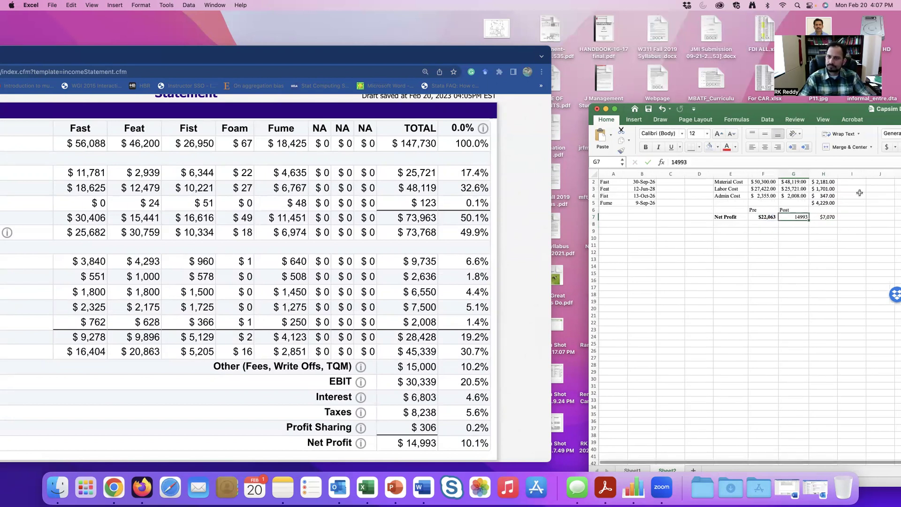
pyautogui.click(886, 147)
pyautogui.press('Right')
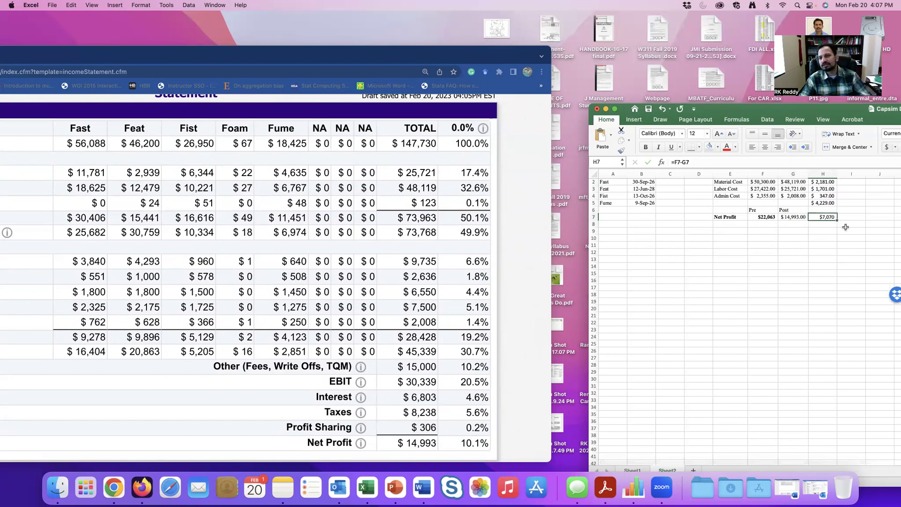
pyautogui.scroll(1, 846, 227)
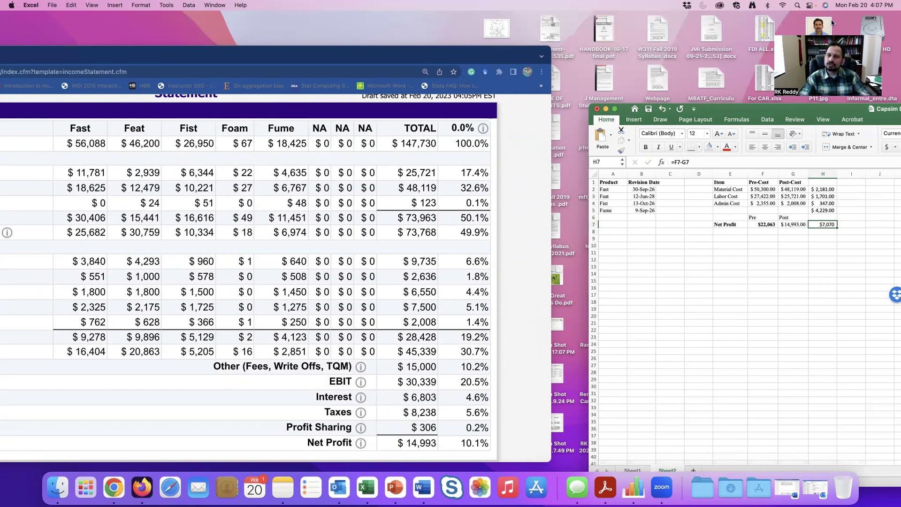
# Check the H2 and H4 cost-difference formulas, then return to the Capstone income statement
pyautogui.moveTo(817, 110); pyautogui.dragTo(663, 95)
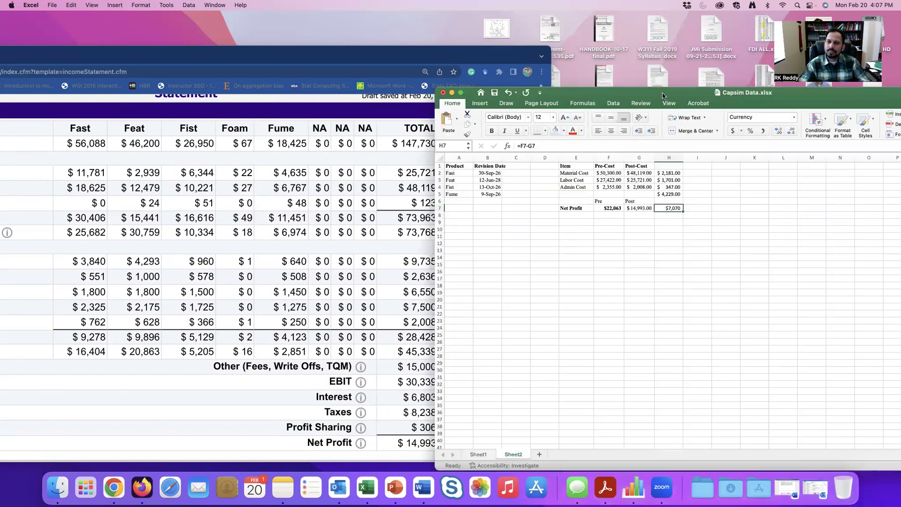
pyautogui.click(663, 174)
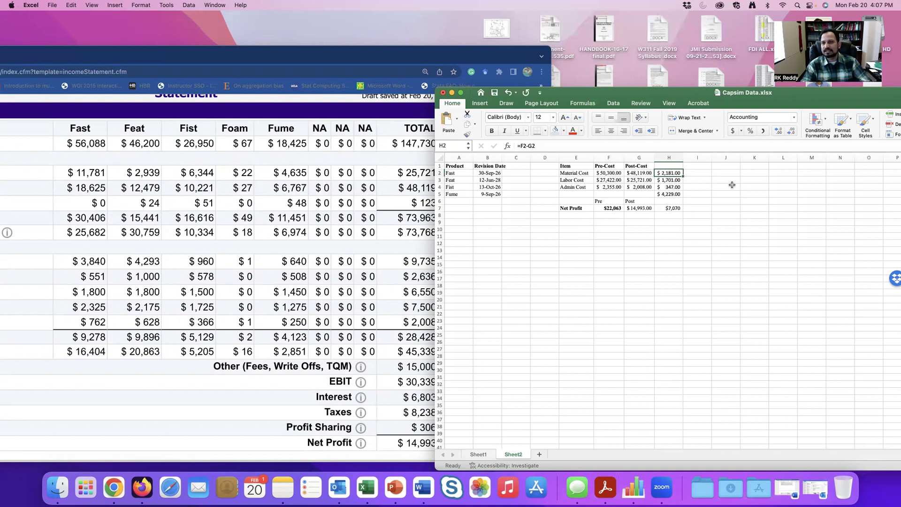
pyautogui.click(670, 187)
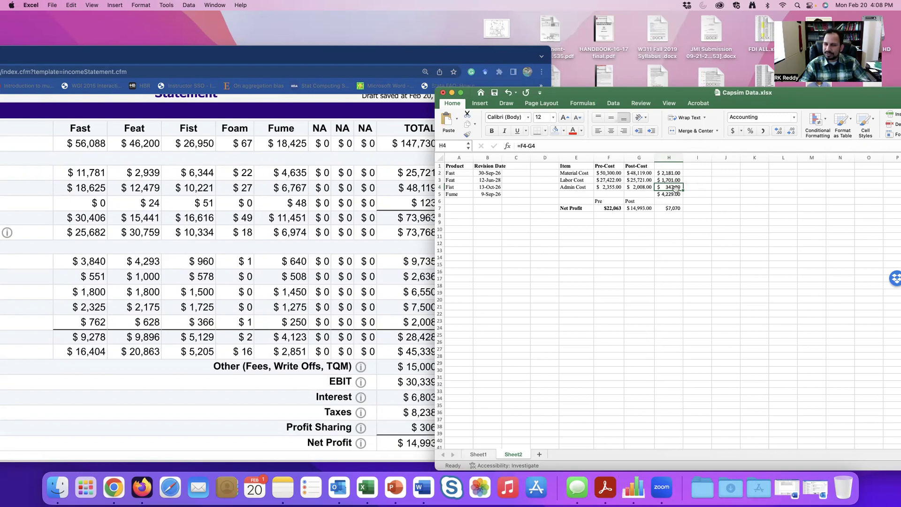
pyautogui.click(401, 248)
pyautogui.scroll(3, 401, 248)
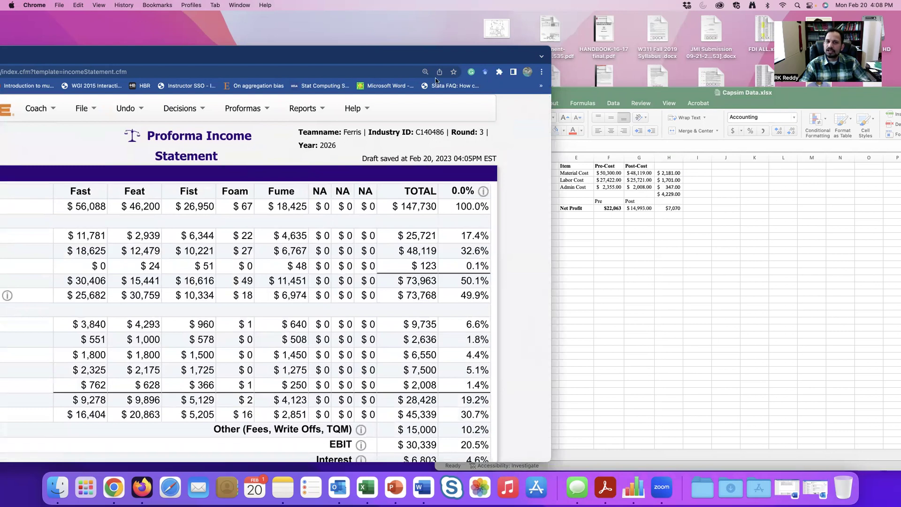
# Open the Decisions > TQM Initiative page and fit the browser window fully on screen
pyautogui.moveTo(433, 55); pyautogui.dragTo(557, 58)
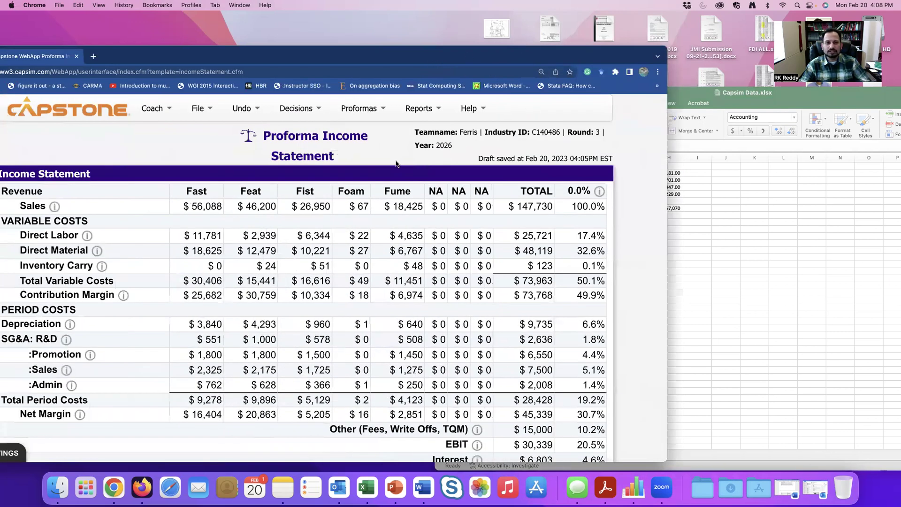
pyautogui.click(323, 111)
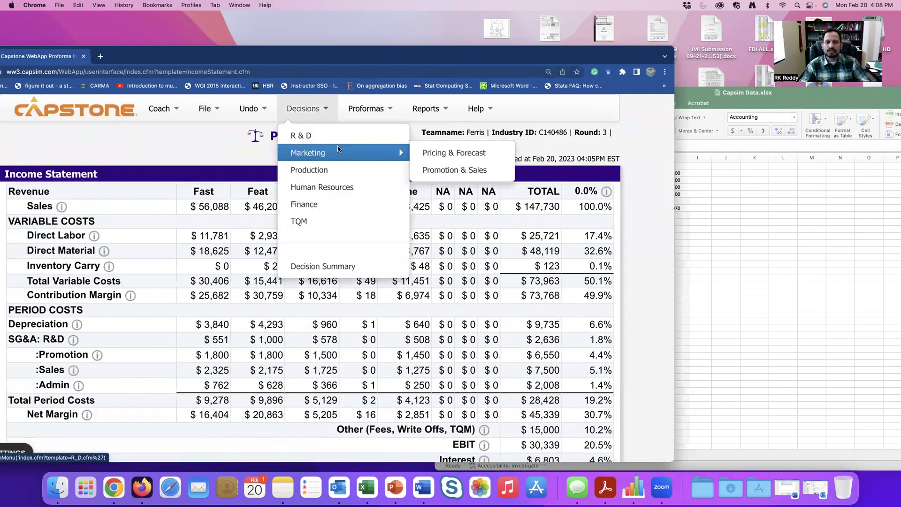
pyautogui.click(343, 222)
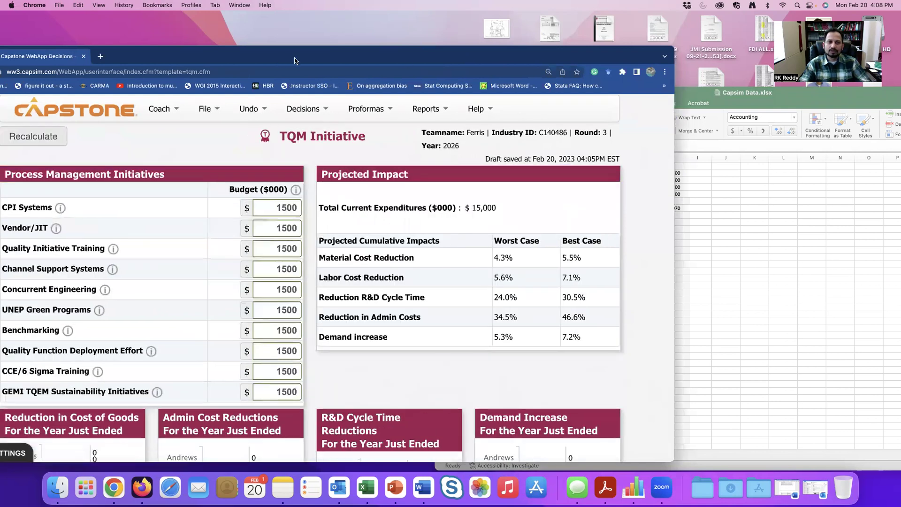
pyautogui.moveTo(483, 63); pyautogui.dragTo(626, 55)
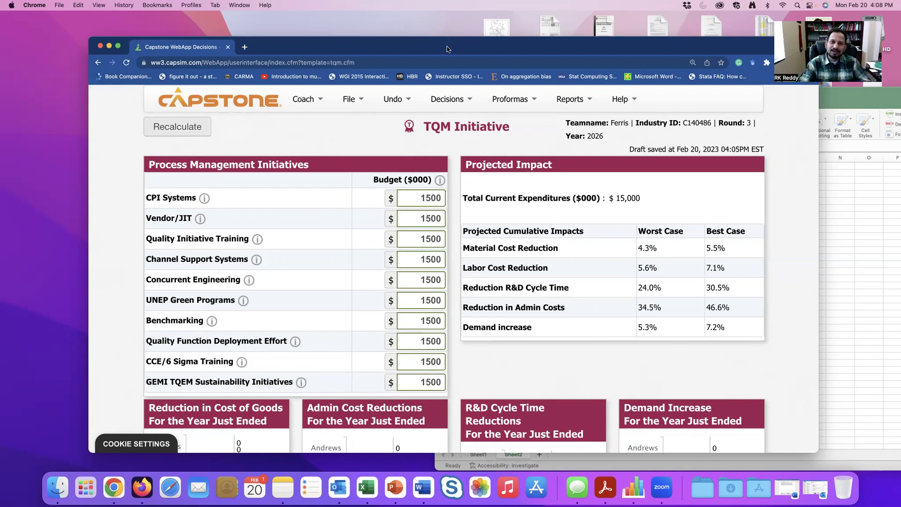
# Read the CPI Systems and Vendor/JIT descriptions and cut the Vendor/JIT budget to 1000
pyautogui.moveTo(450, 41); pyautogui.dragTo(446, 27)
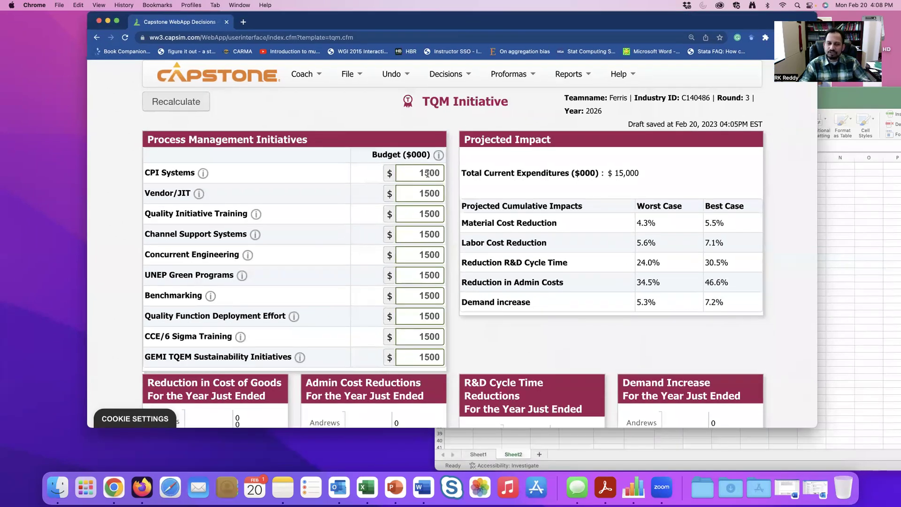
pyautogui.click(203, 173)
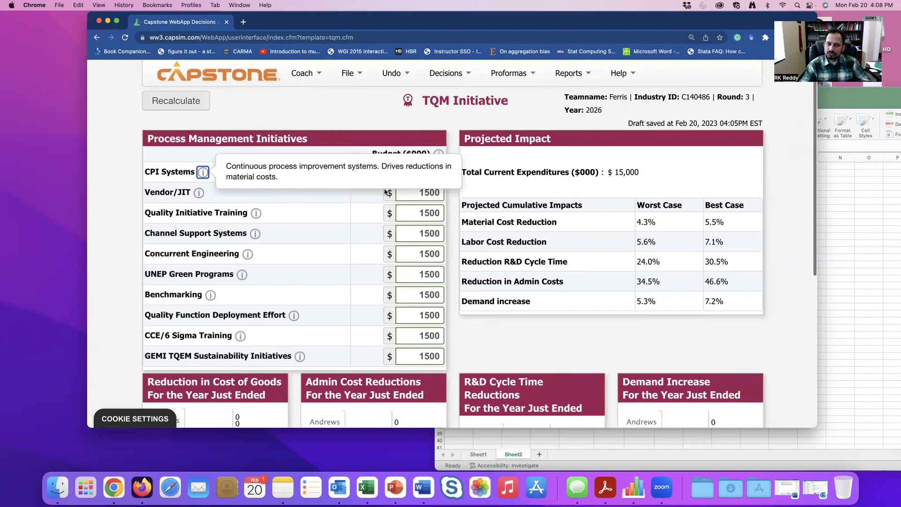
pyautogui.click(420, 193)
pyautogui.click(420, 173)
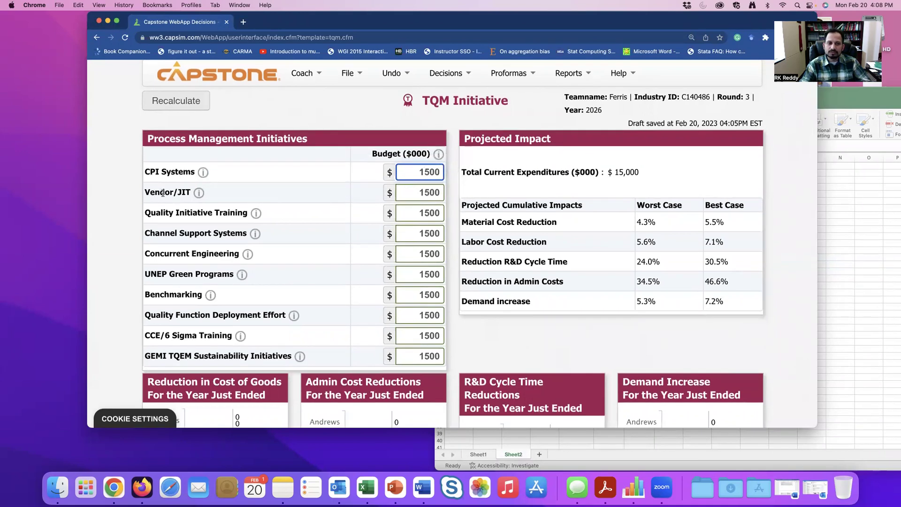
pyautogui.click(199, 193)
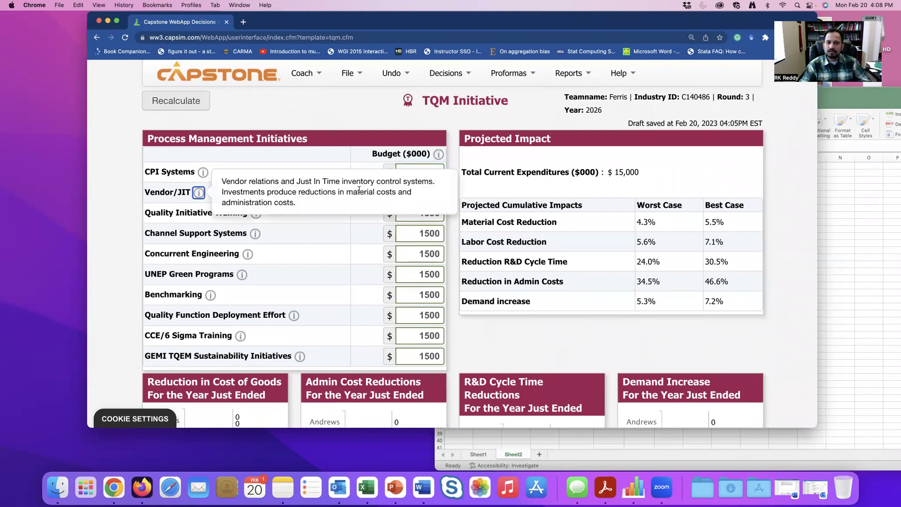
pyautogui.click(404, 234)
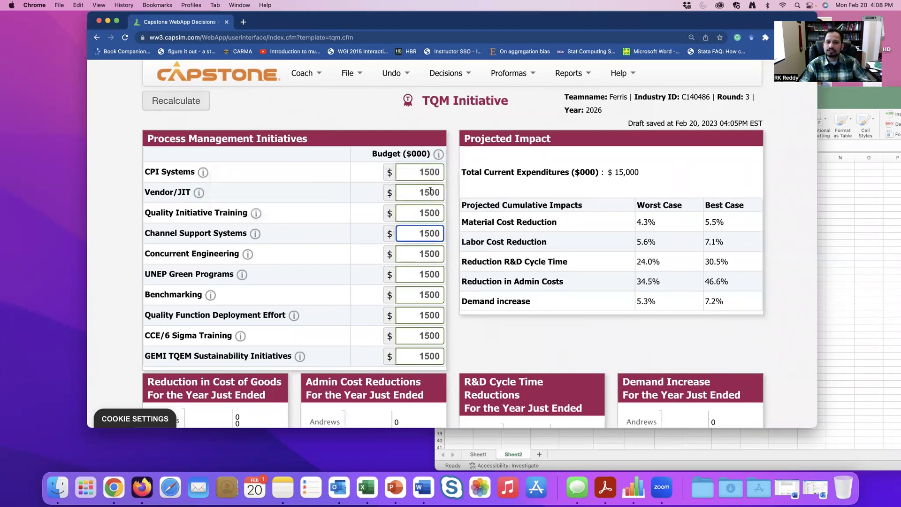
pyautogui.moveTo(427, 192); pyautogui.dragTo(439, 193)
pyautogui.doubleClick(439, 193)
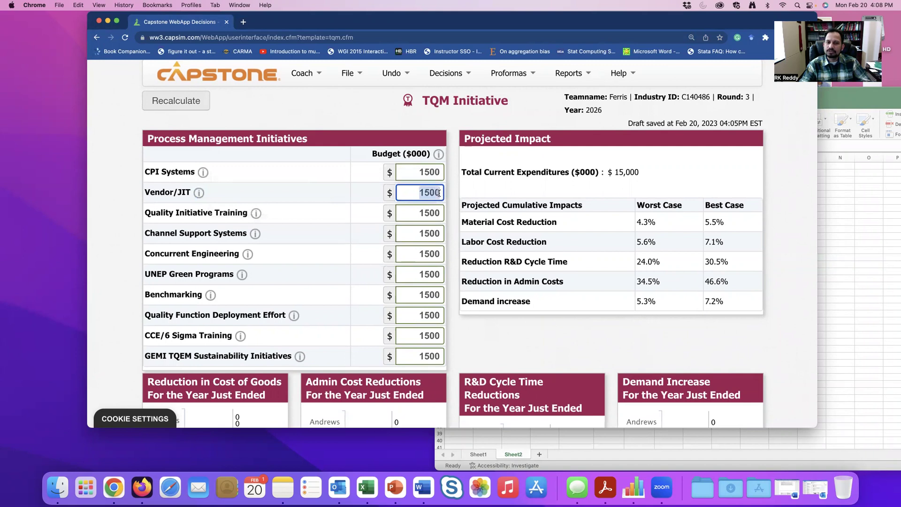
pyautogui.write('1000')
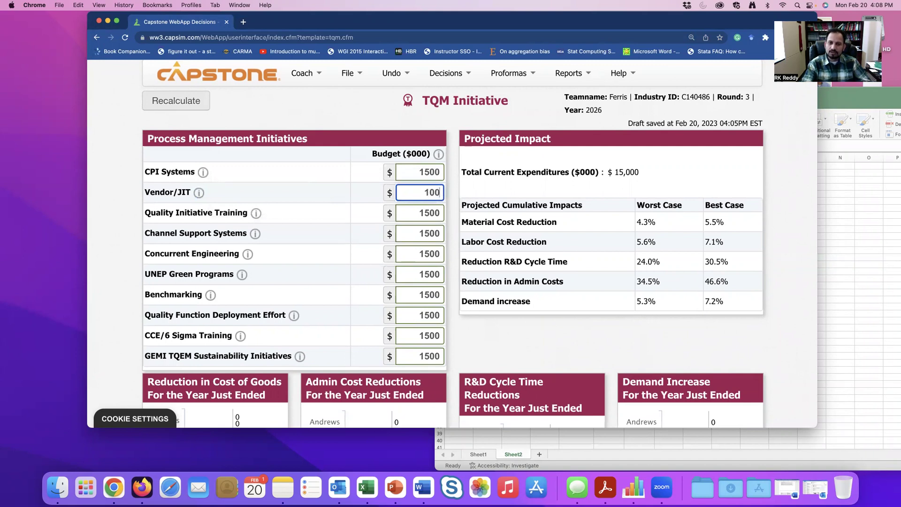
# Read the Quality Initiative Training and Channel Support descriptions, then set Channel Support Systems to 0
pyautogui.click(406, 212)
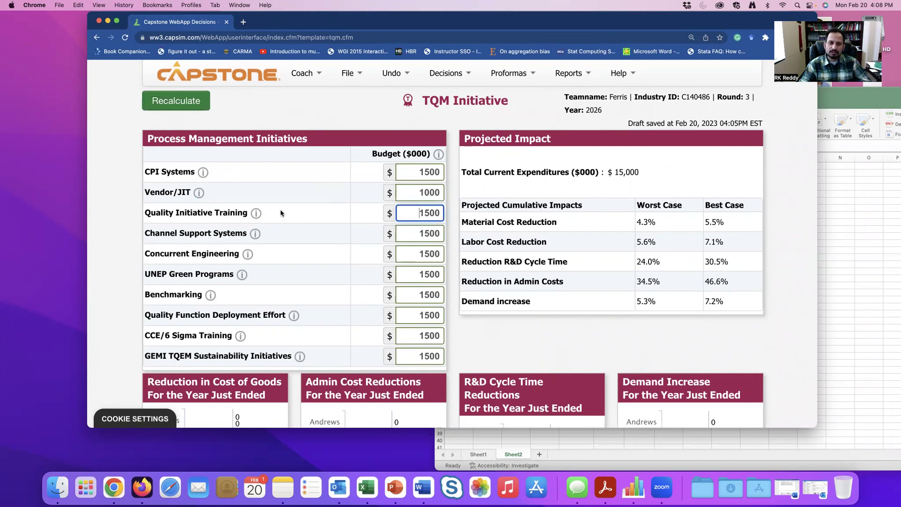
pyautogui.click(257, 214)
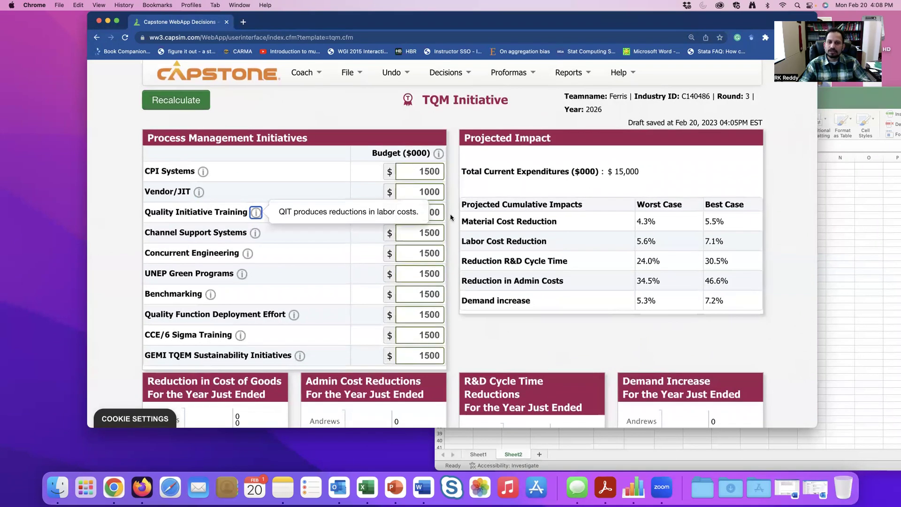
pyautogui.scroll(1, 423, 225)
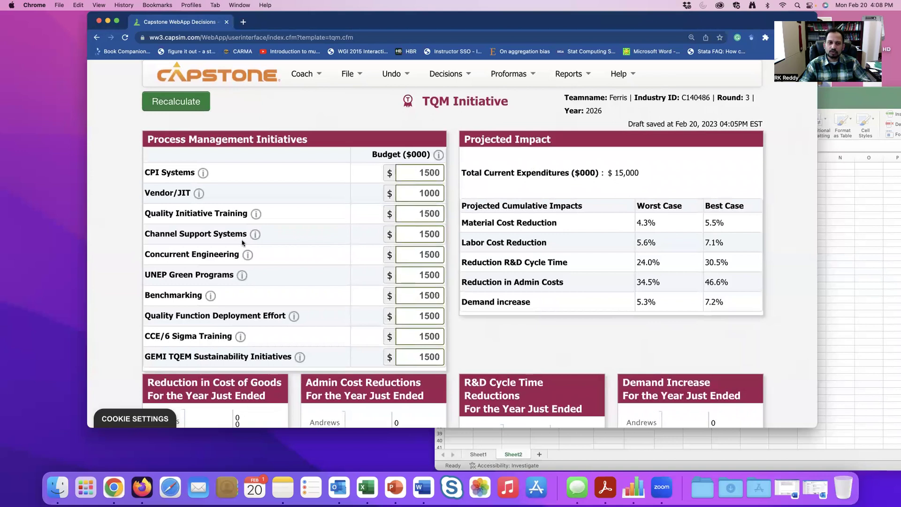
pyautogui.scroll(-1, 253, 233)
pyautogui.click(255, 234)
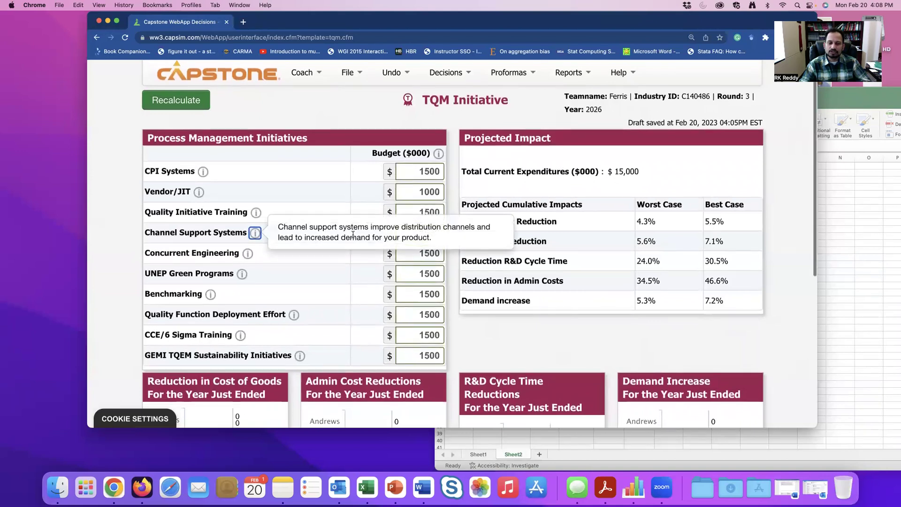
pyautogui.scroll(1, 356, 232)
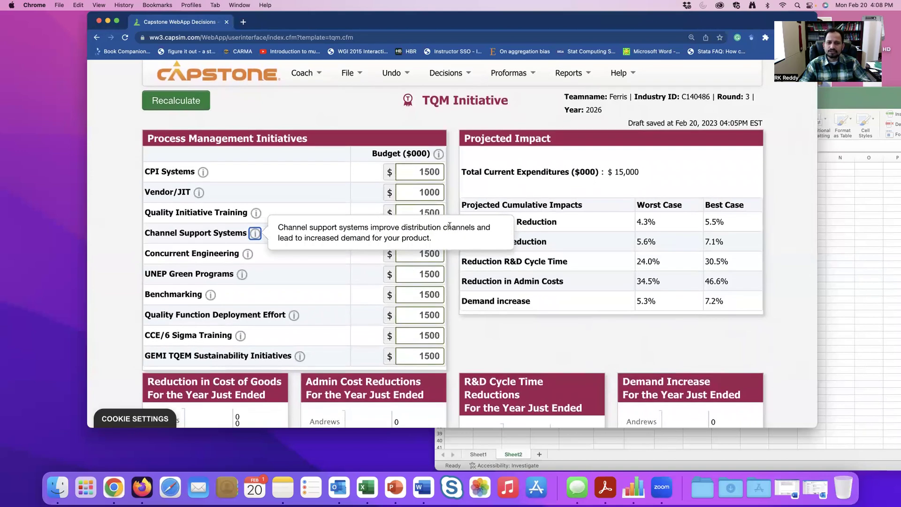
pyautogui.scroll(1, 420, 261)
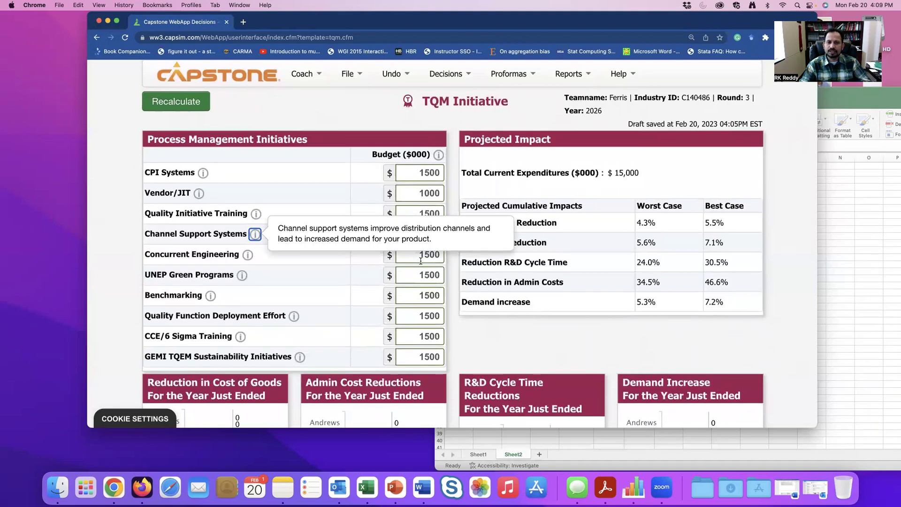
pyautogui.scroll(-1, 421, 261)
pyautogui.click(441, 234)
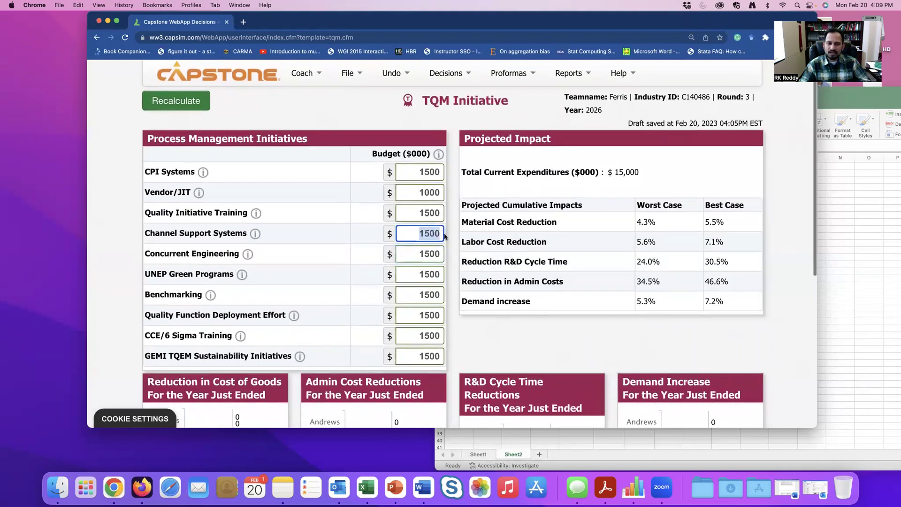
pyautogui.write('0')
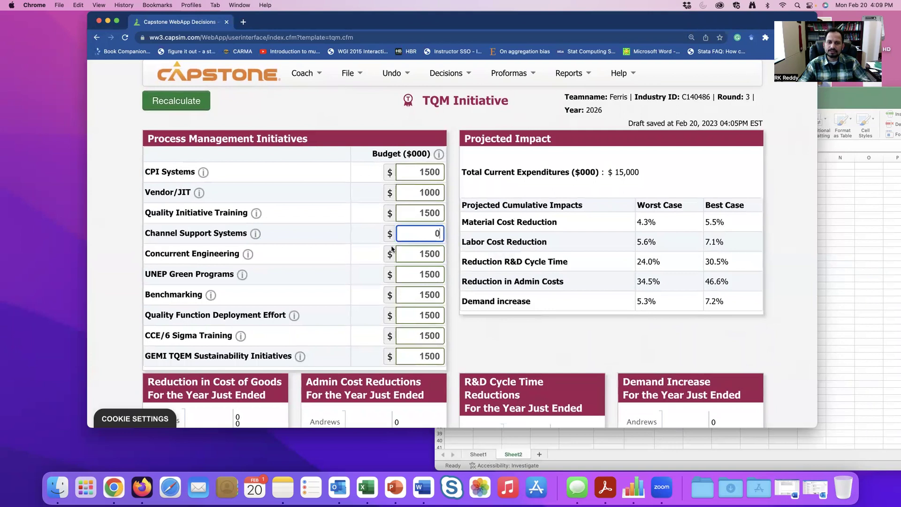
# Read the Concurrent Engineering description and return to its budget field
pyautogui.click(410, 253)
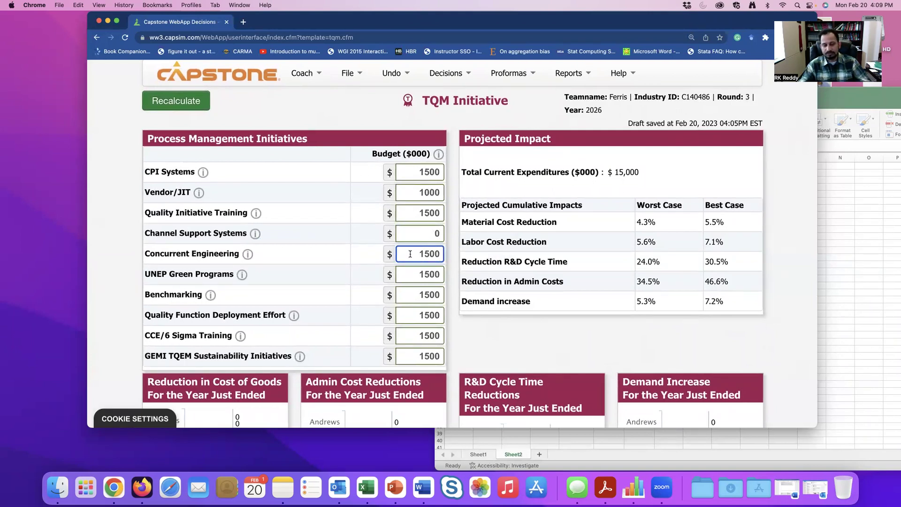
pyautogui.click(248, 254)
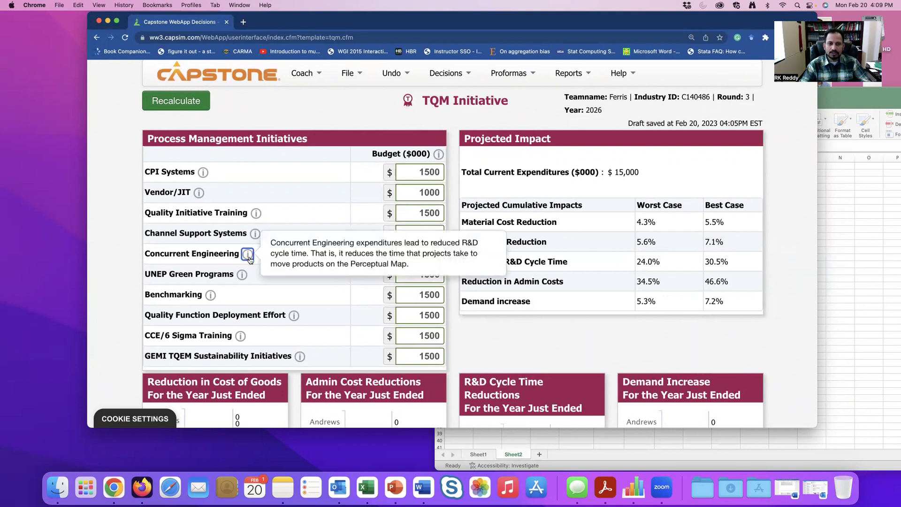
pyautogui.click(416, 273)
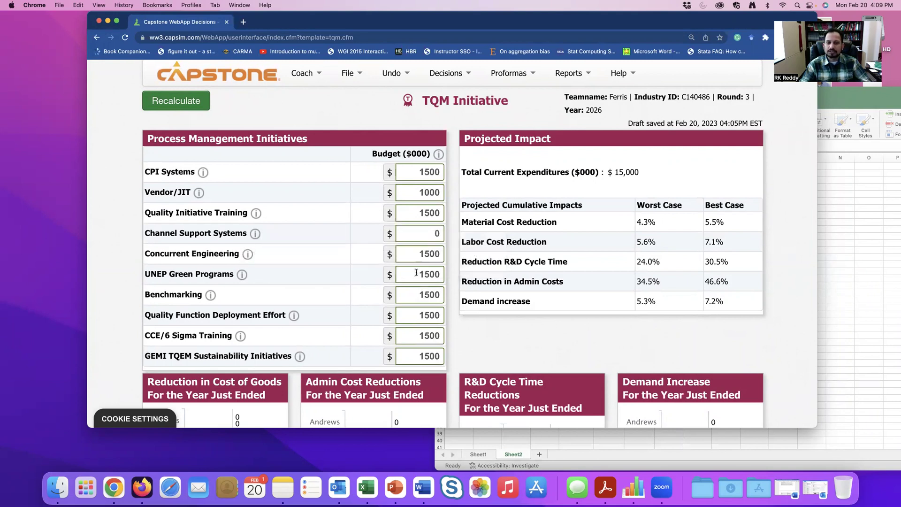
pyautogui.click(415, 255)
# Inspect the revision dates in Excel cells B2 through B5, then return to the Capstone TQM page
pyautogui.click(887, 231)
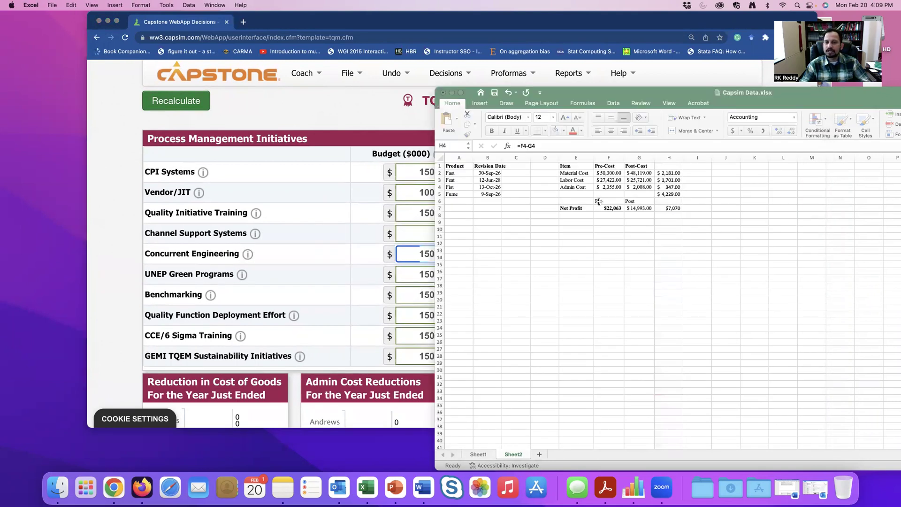
pyautogui.click(481, 174)
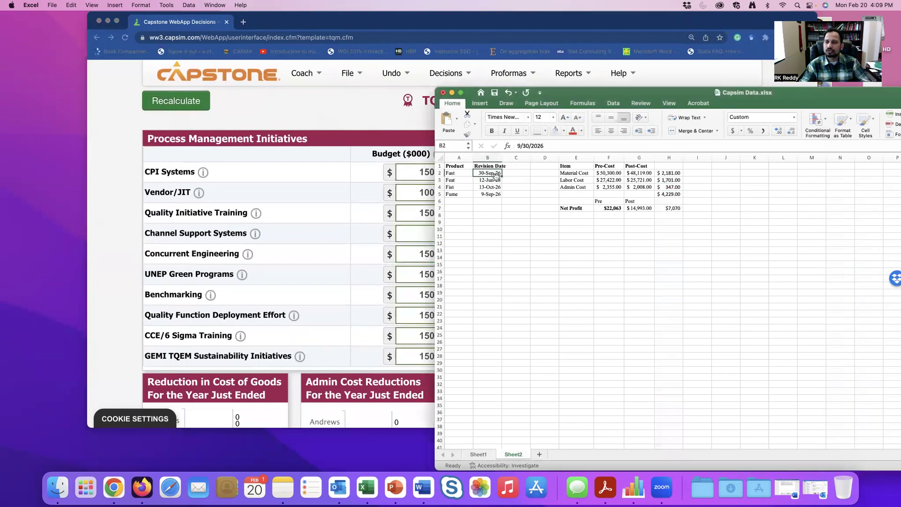
pyautogui.click(493, 181)
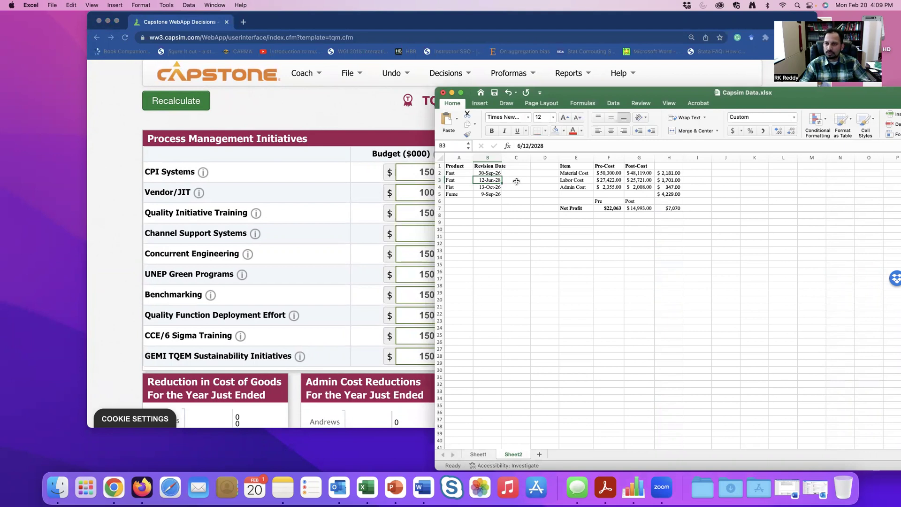
pyautogui.click(487, 189)
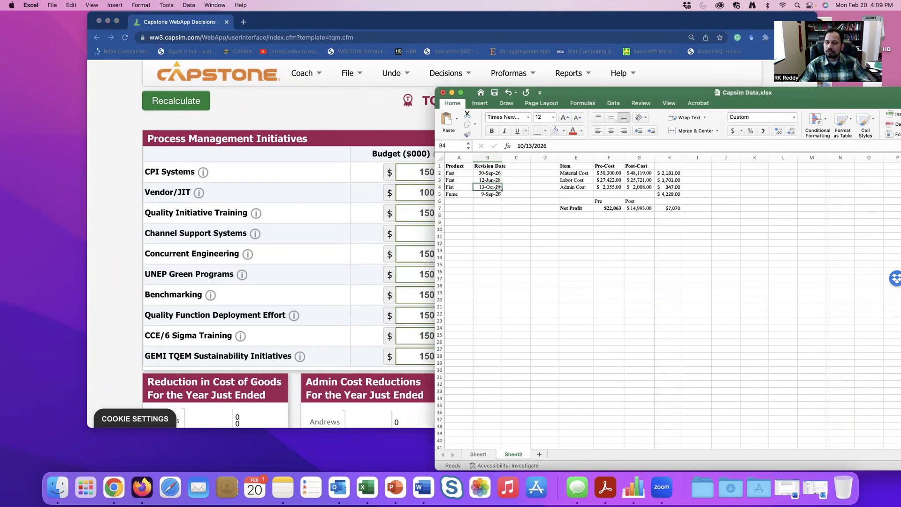
pyautogui.click(488, 193)
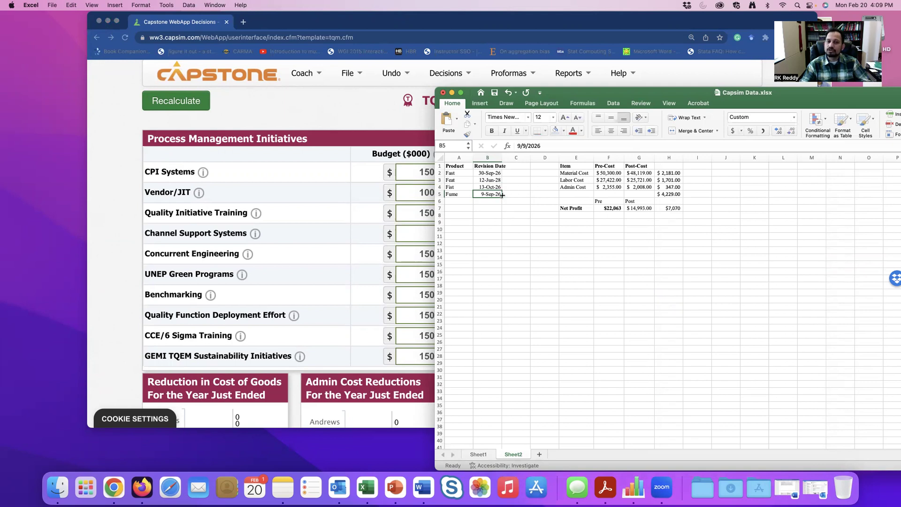
pyautogui.click(389, 222)
# Read the UNEP Green Programs description and lower its budget to 1000
pyautogui.click(427, 254)
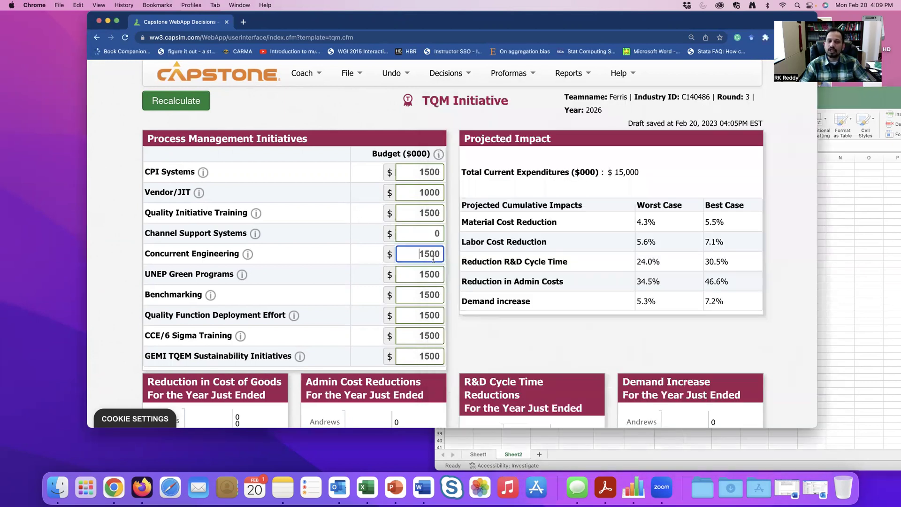
pyautogui.click(410, 274)
pyautogui.click(242, 274)
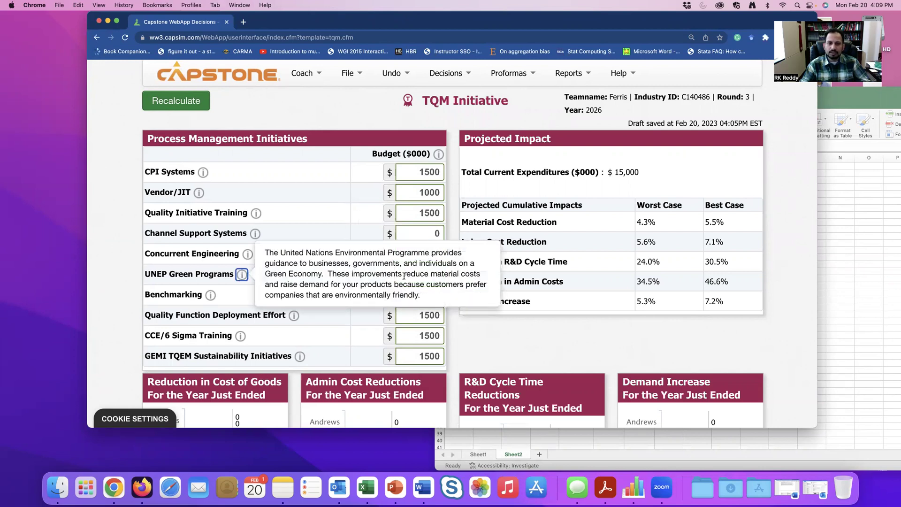
pyautogui.click(403, 311)
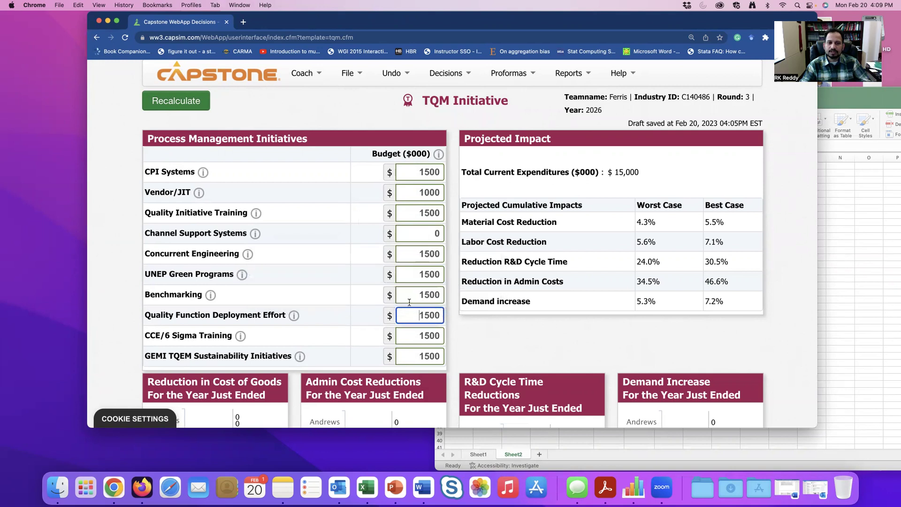
pyautogui.moveTo(416, 274); pyautogui.dragTo(438, 273)
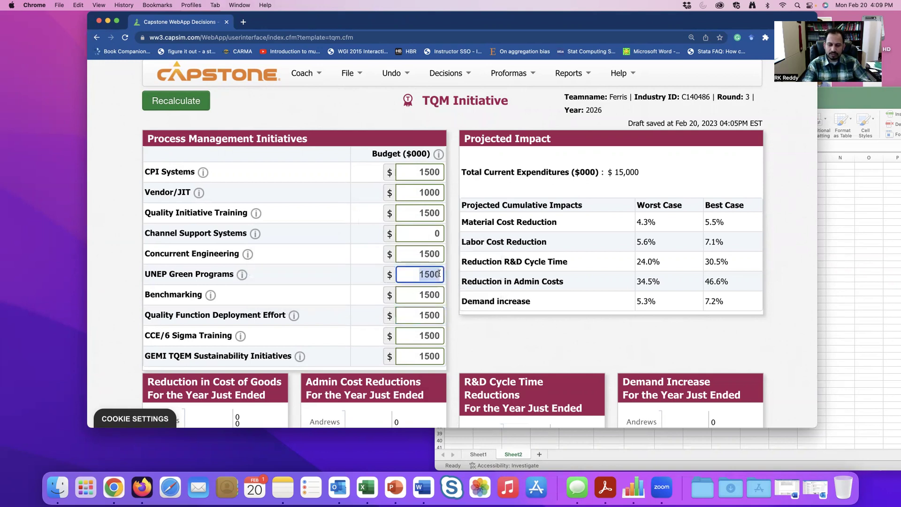
pyautogui.write('1000')
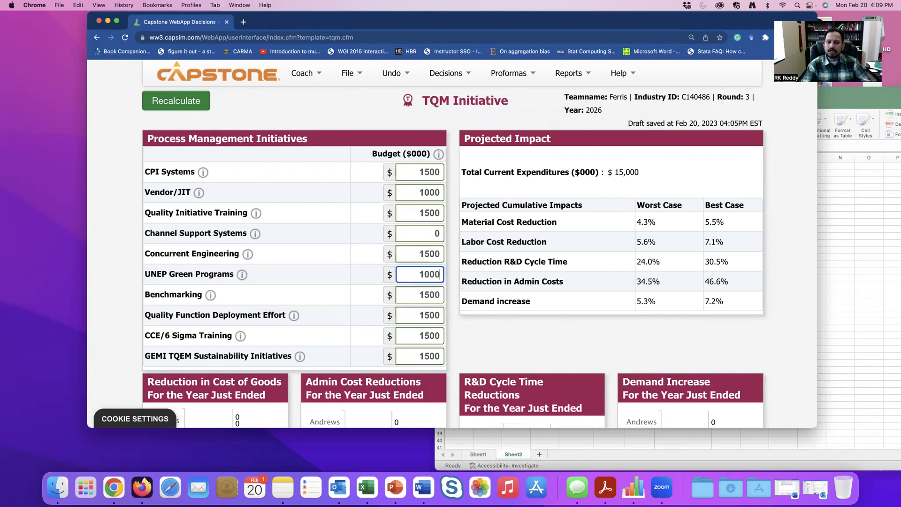
# Read the Benchmarking description and set its budget to 0
pyautogui.click(413, 295)
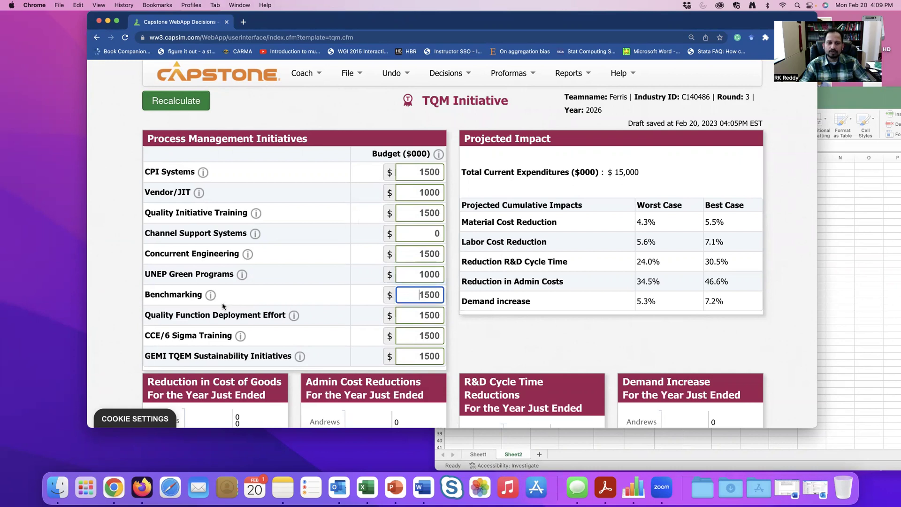
pyautogui.click(211, 295)
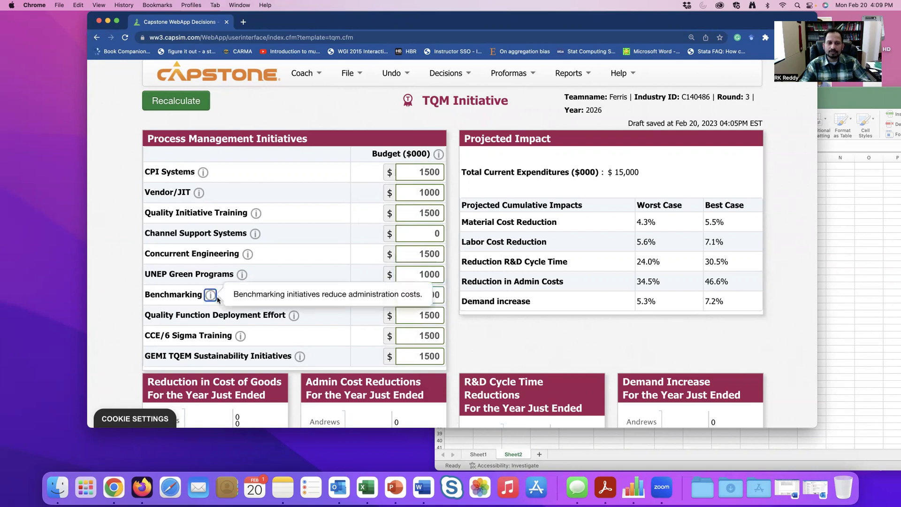
pyautogui.click(428, 314)
pyautogui.doubleClick(423, 297)
pyautogui.write('0')
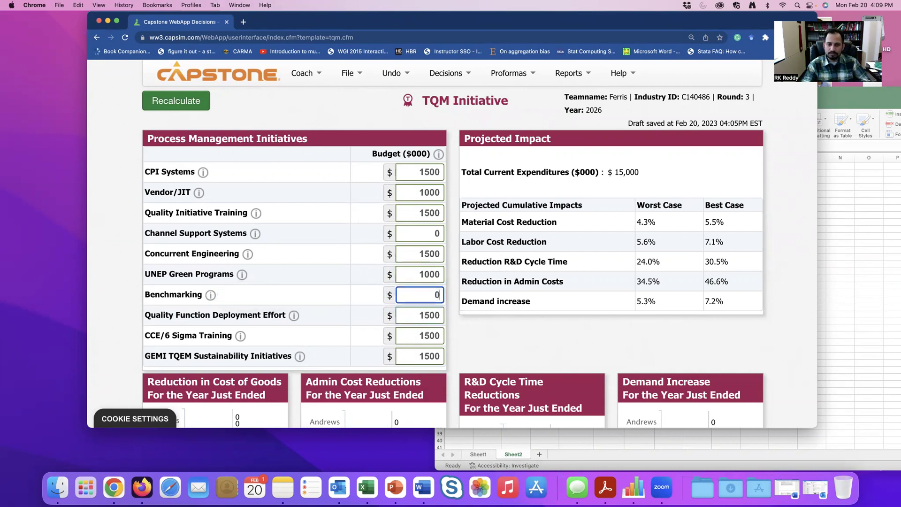
# Read the Quality Function Deployment, CCE/6 Sigma and GEMI TQEM Sustainability explanations, leaving budgets unchanged
pyautogui.click(419, 316)
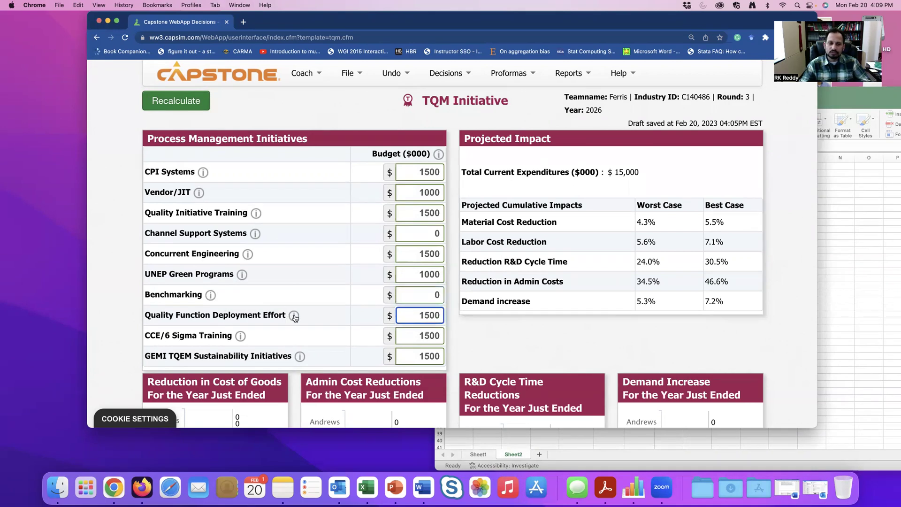
pyautogui.click(294, 316)
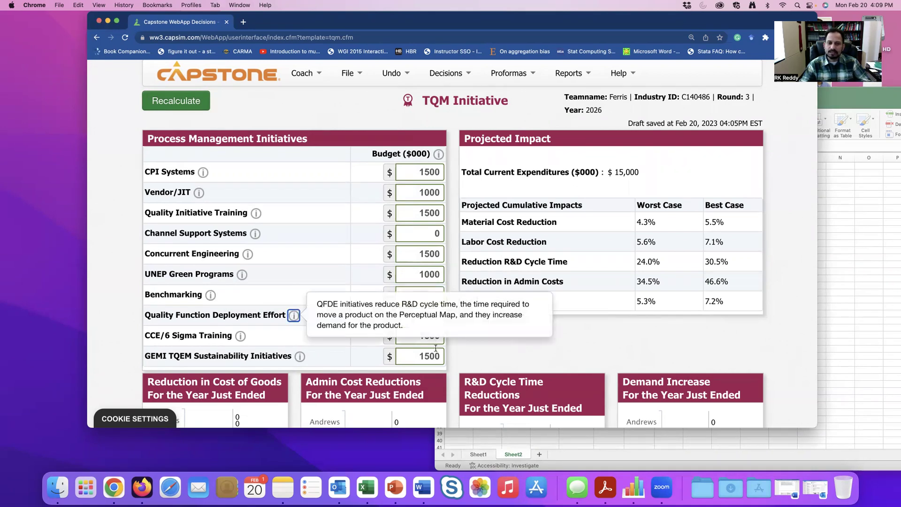
pyautogui.click(412, 339)
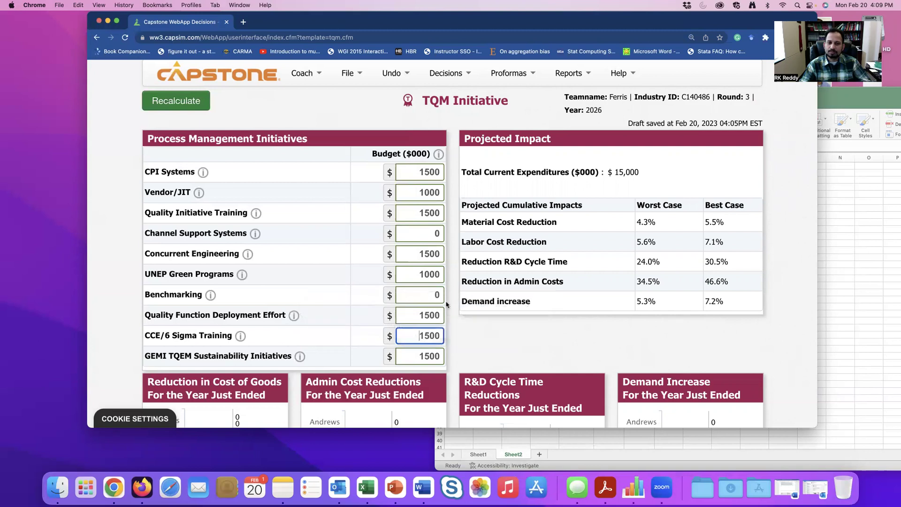
pyautogui.click(425, 314)
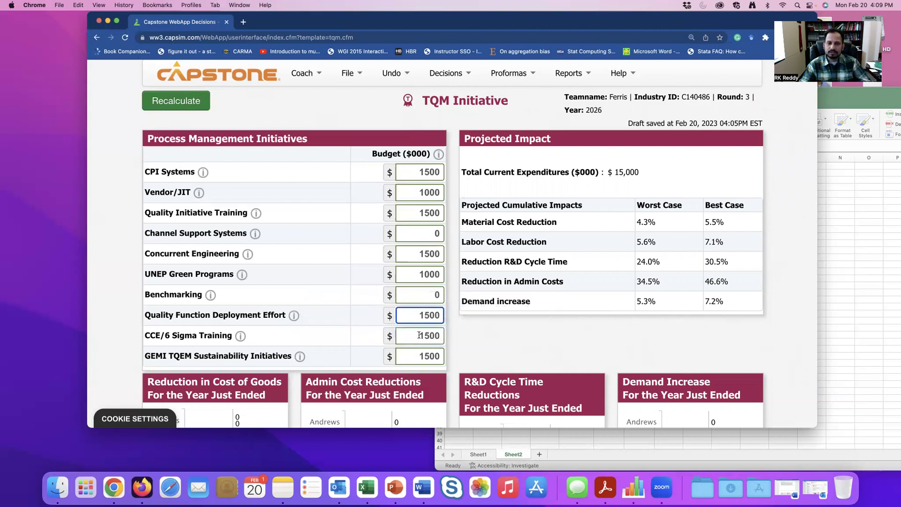
pyautogui.click(241, 336)
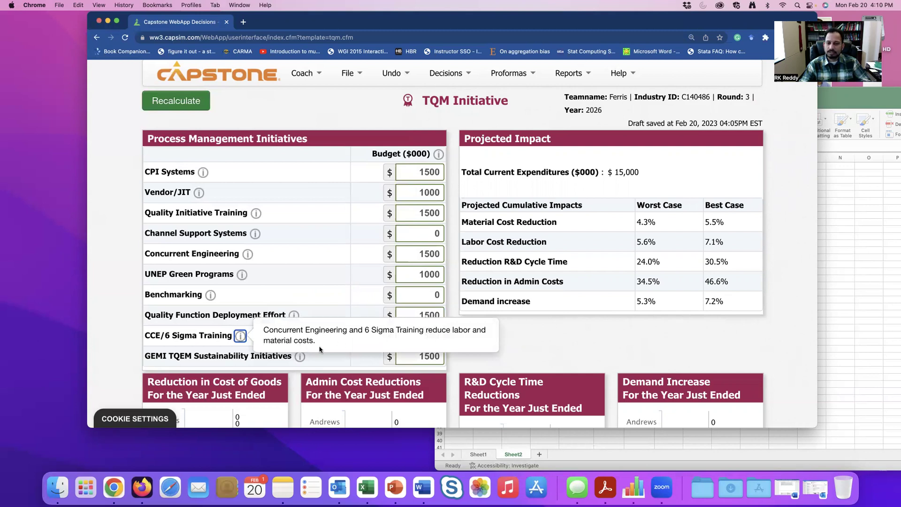
pyautogui.click(413, 359)
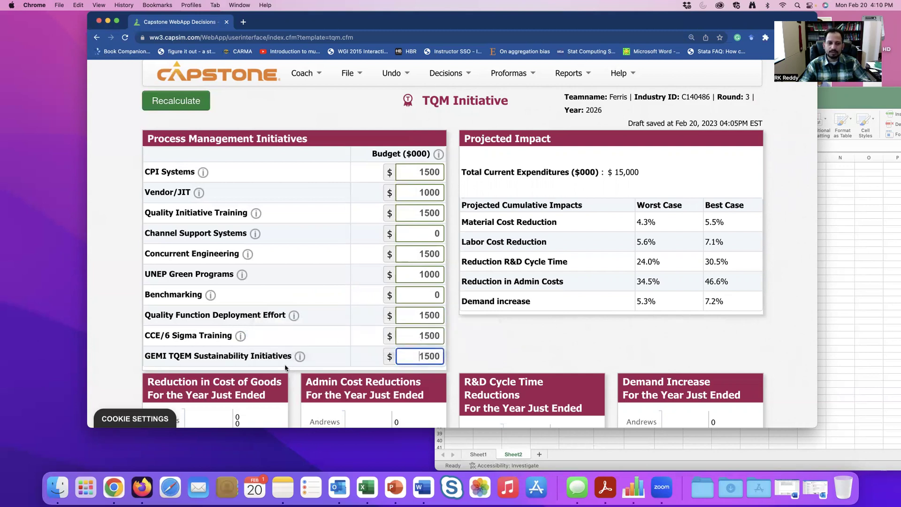
pyautogui.click(299, 357)
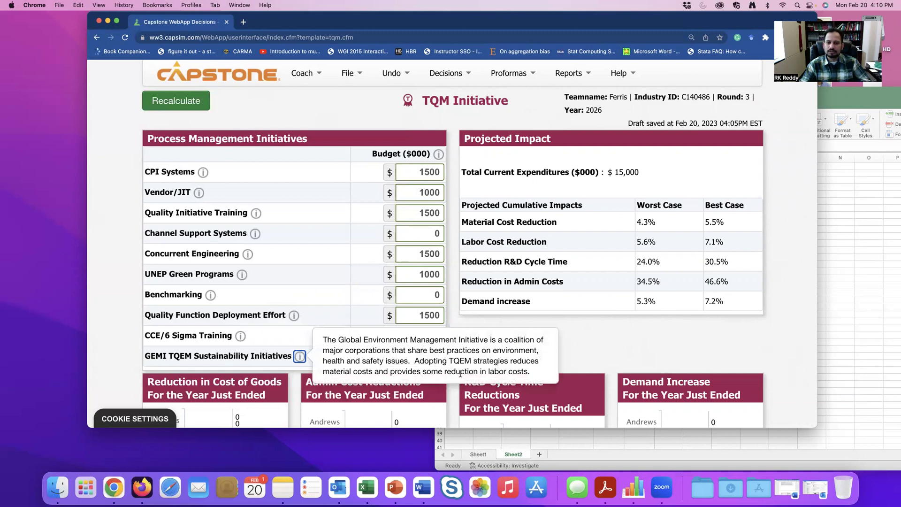
pyautogui.click(496, 323)
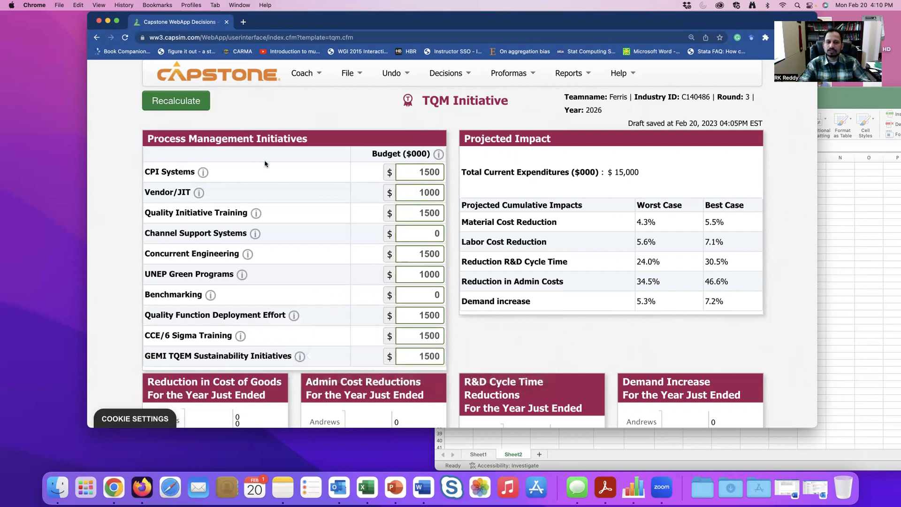
pyautogui.click(417, 360)
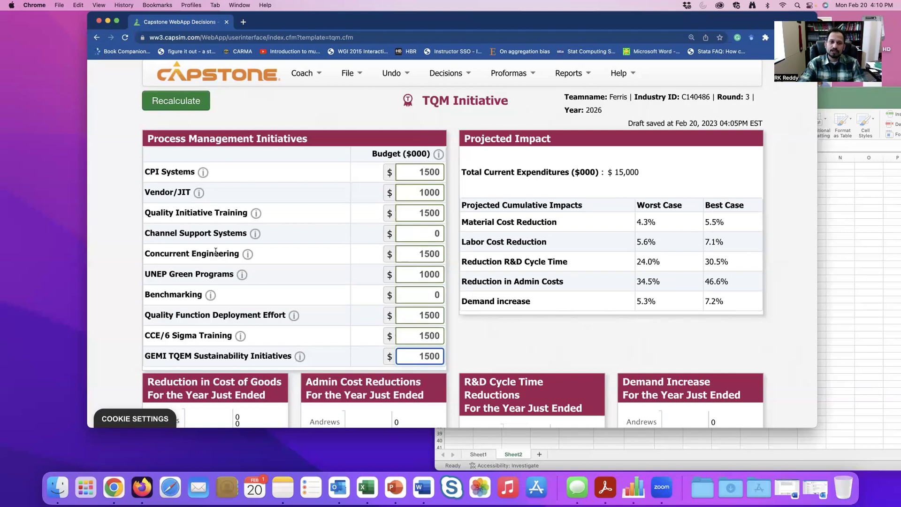
# Recalculate TQM impacts, confirm the $11,000 total, and check the H7 net profit difference in Excel
pyautogui.click(177, 94)
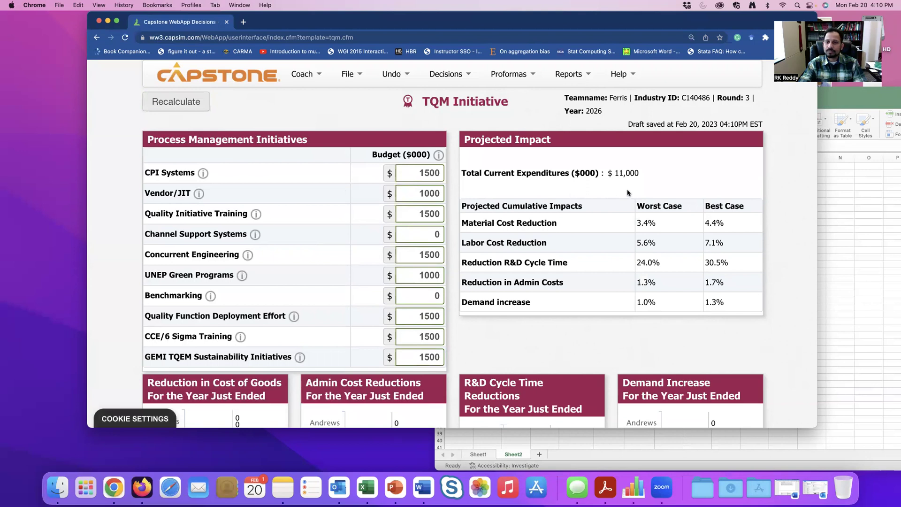
pyautogui.moveTo(615, 174); pyautogui.dragTo(650, 178)
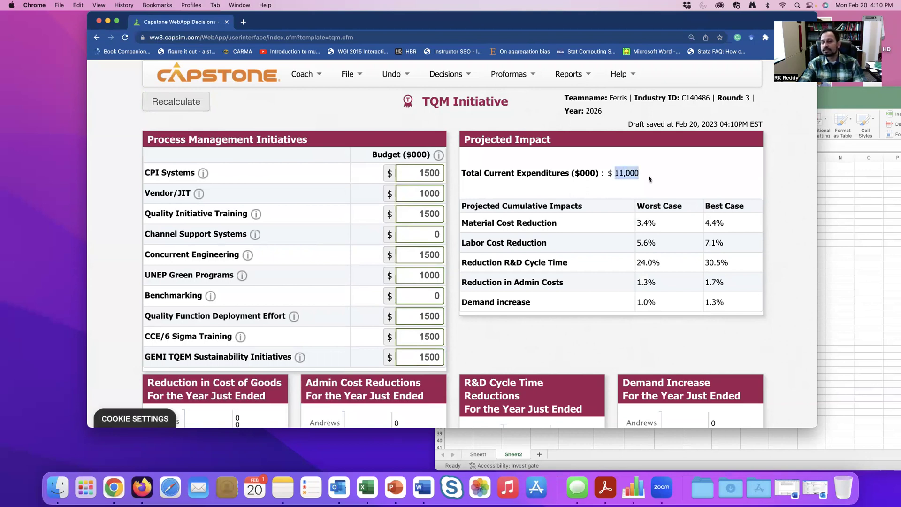
pyautogui.click(649, 179)
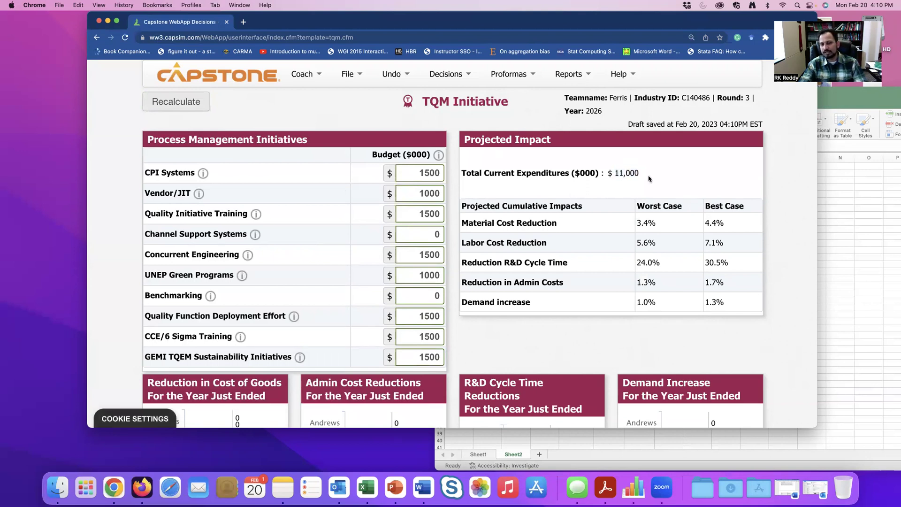
pyautogui.click(856, 203)
pyautogui.click(676, 209)
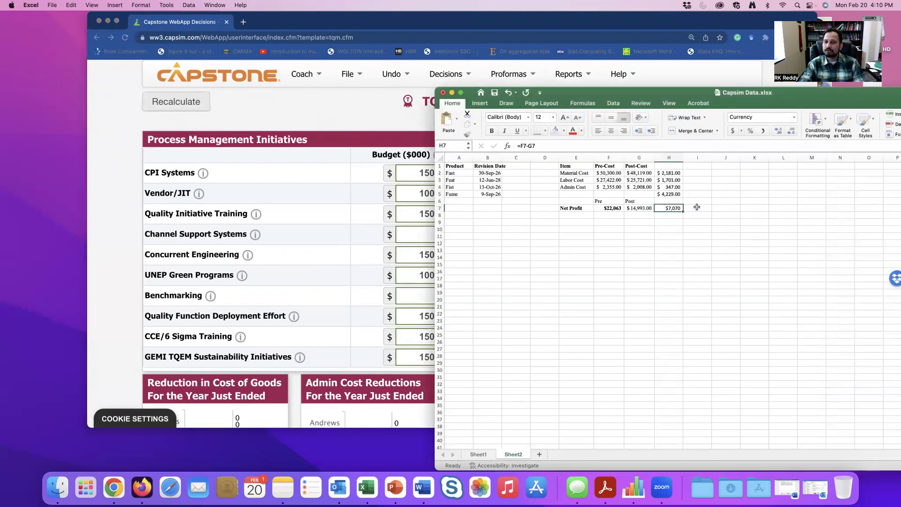
pyautogui.click(697, 208)
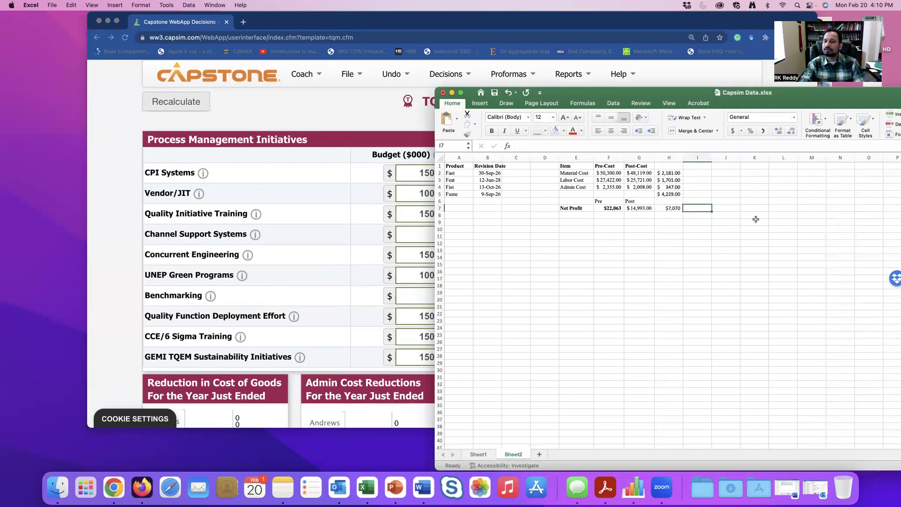
# Go to the R&D decisions page to review revision dates and the $3422 total
pyautogui.click(355, 118)
pyautogui.click(443, 77)
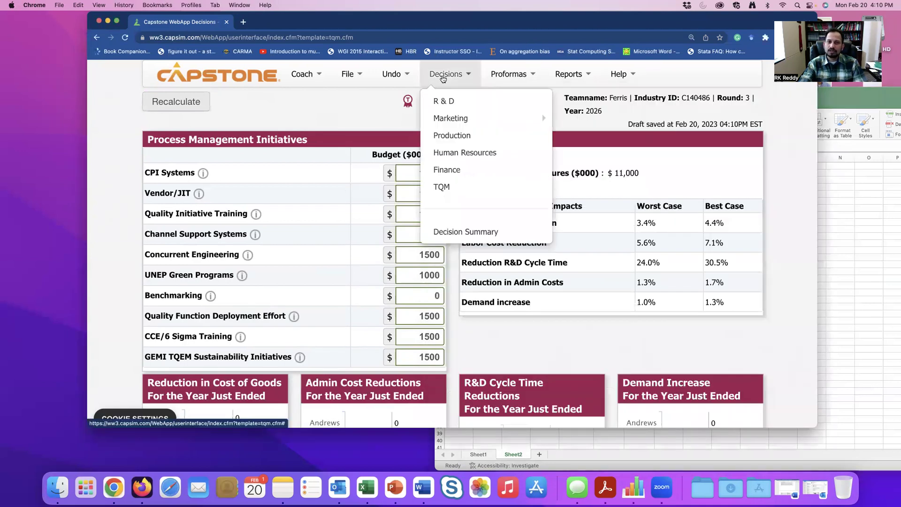
pyautogui.click(443, 101)
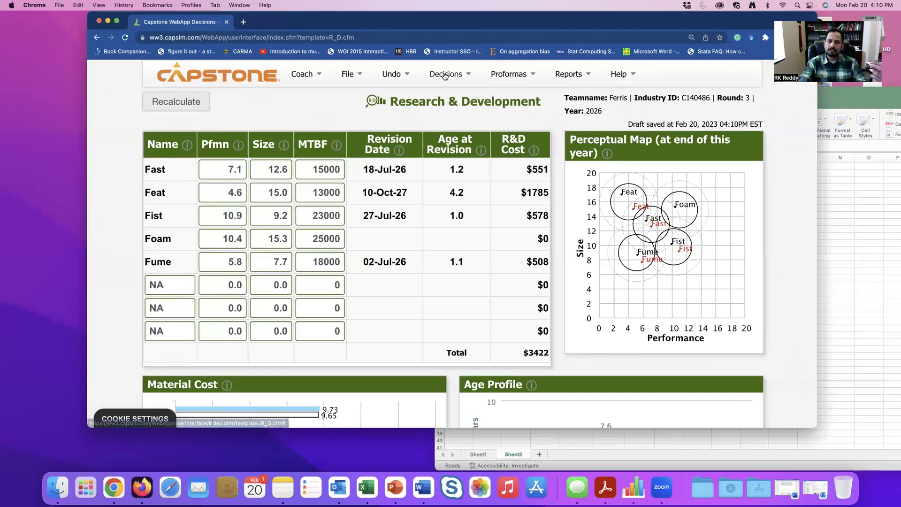
# Open the proforma income statement showing $16,950 net profit and select the post-cost net profit in Excel
pyautogui.moveTo(509, 76)
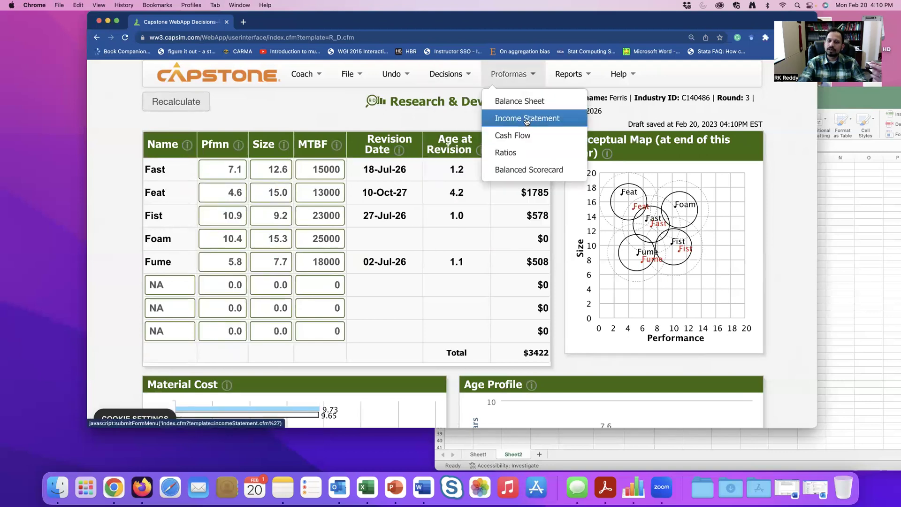
pyautogui.click(526, 118)
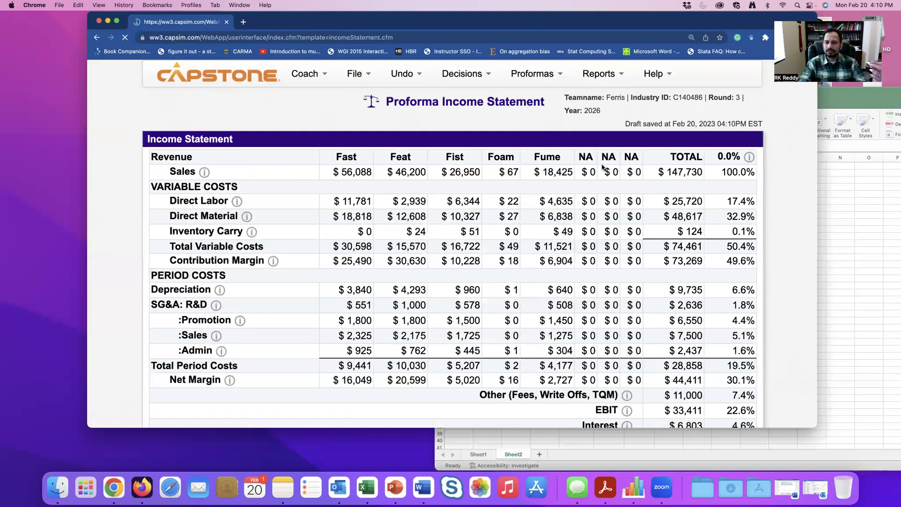
pyautogui.scroll(-5, 602, 187)
pyautogui.click(862, 183)
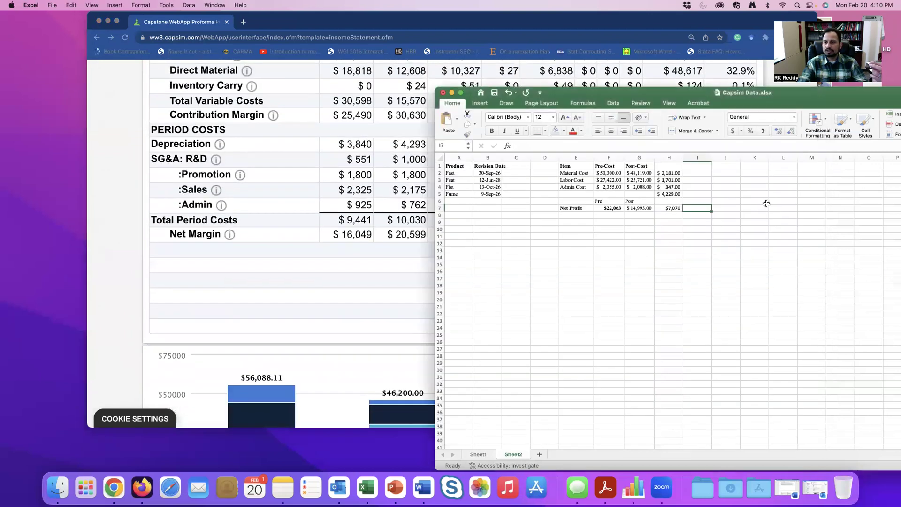
pyautogui.click(633, 210)
# Compare the income statement's net profit against the workbook, checking the H7 difference formula
pyautogui.click(594, 32)
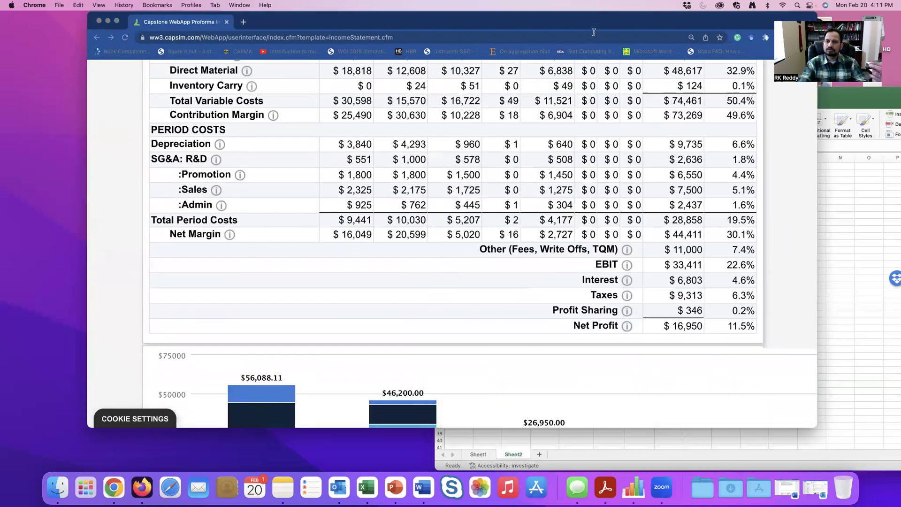
pyautogui.click(833, 267)
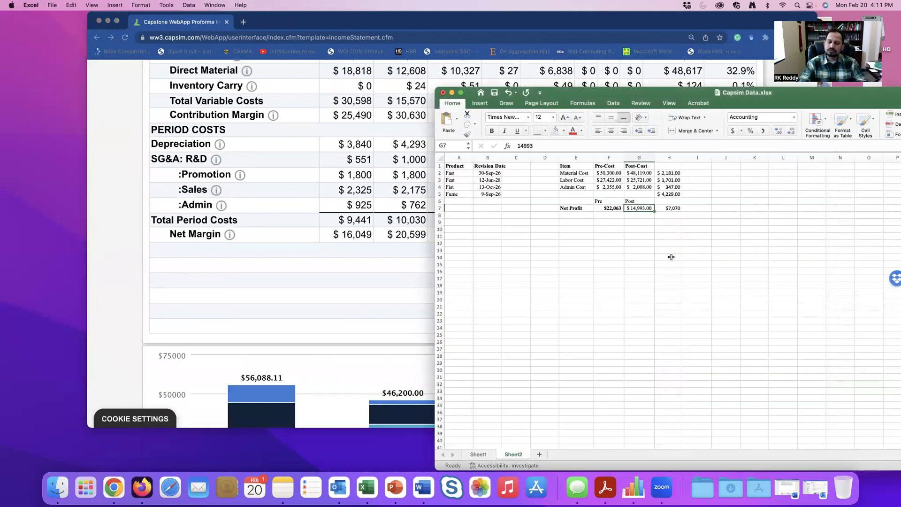
pyautogui.click(673, 208)
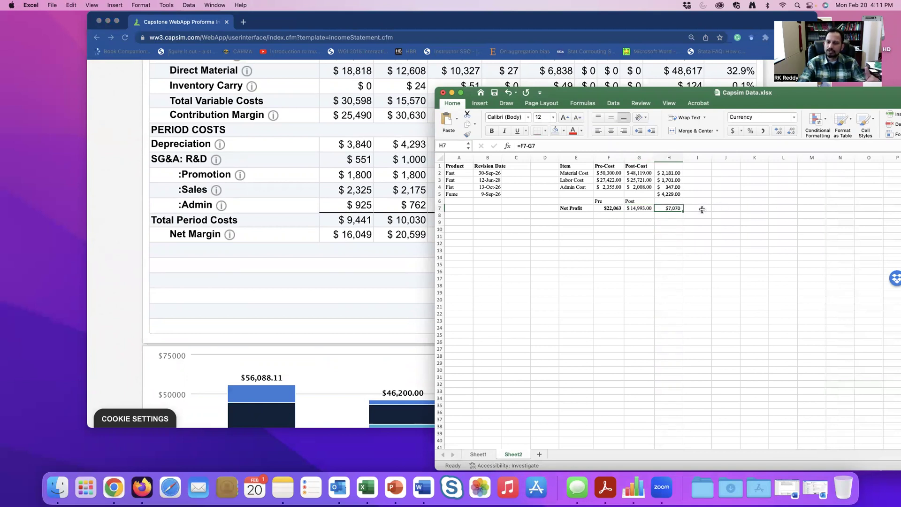
pyautogui.click(703, 209)
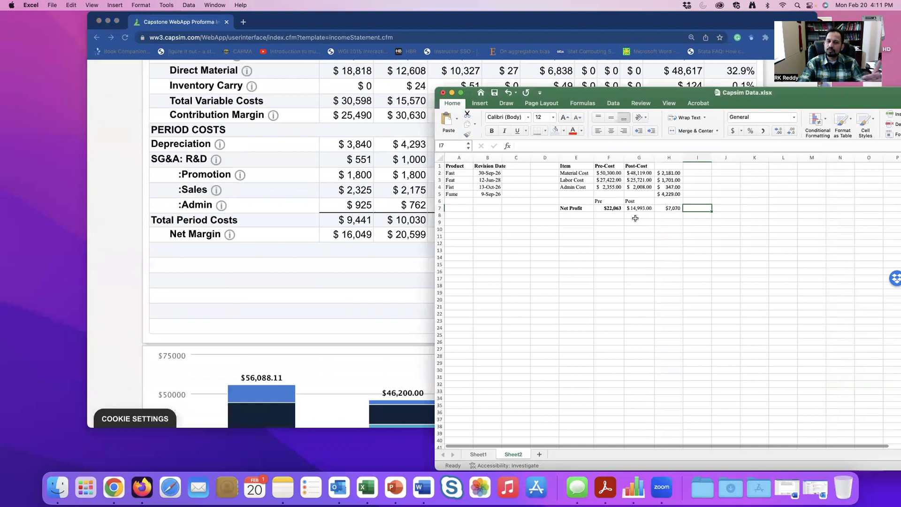
pyautogui.click(406, 277)
pyautogui.scroll(5, 497, 276)
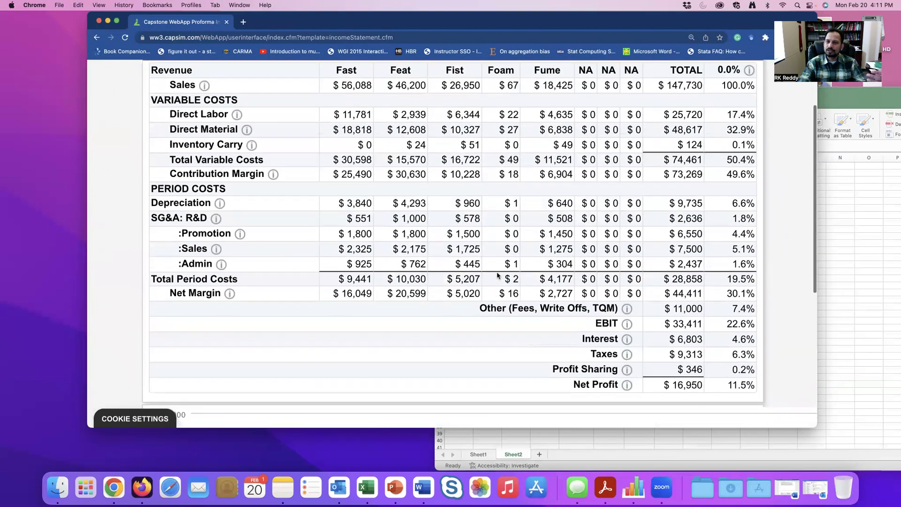
pyautogui.click(887, 221)
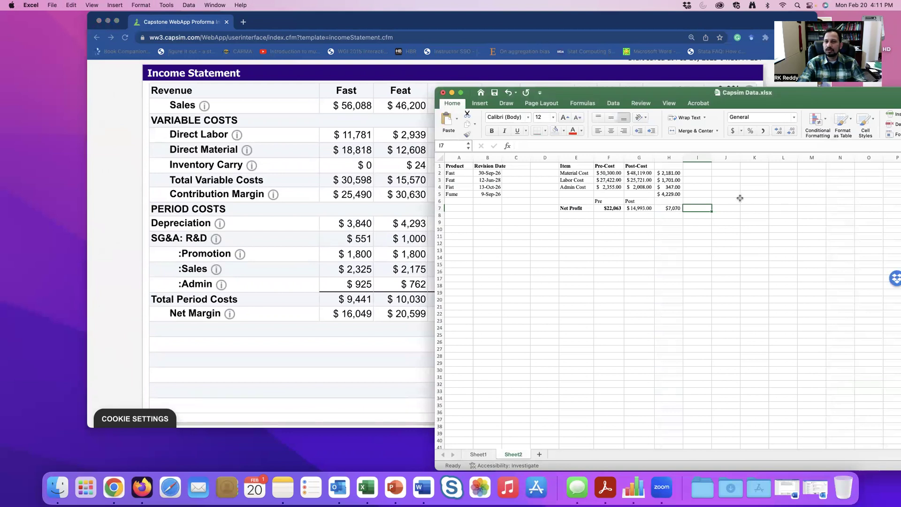
pyautogui.click(437, 200)
pyautogui.scroll(2, 439, 201)
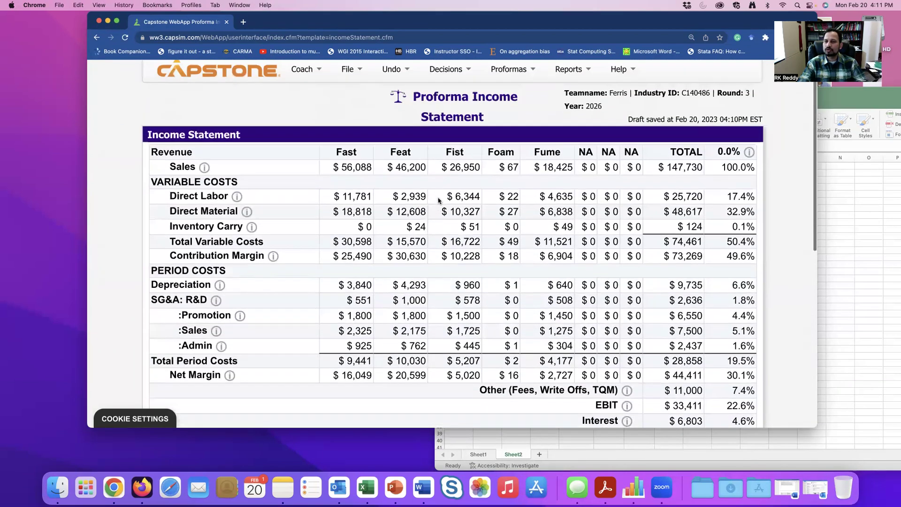
pyautogui.scroll(-5, 439, 201)
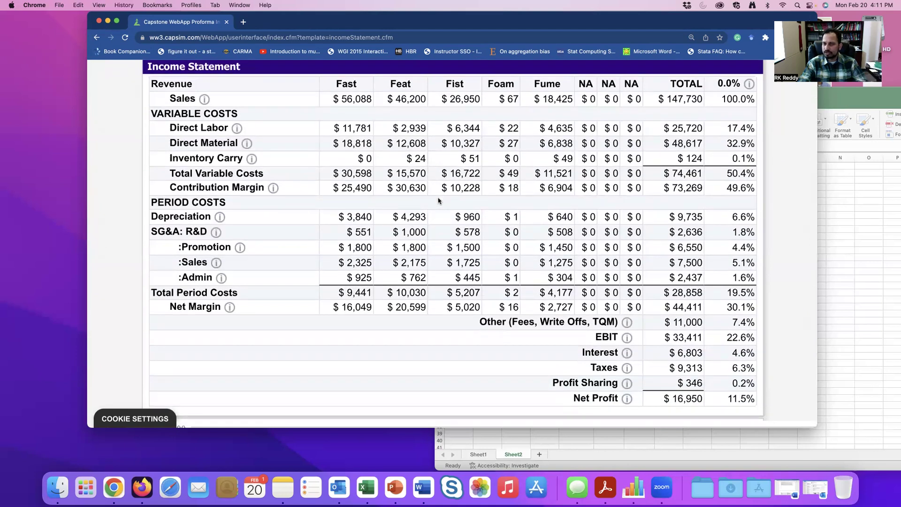
pyautogui.scroll(3, 438, 201)
pyautogui.scroll(-8, 439, 201)
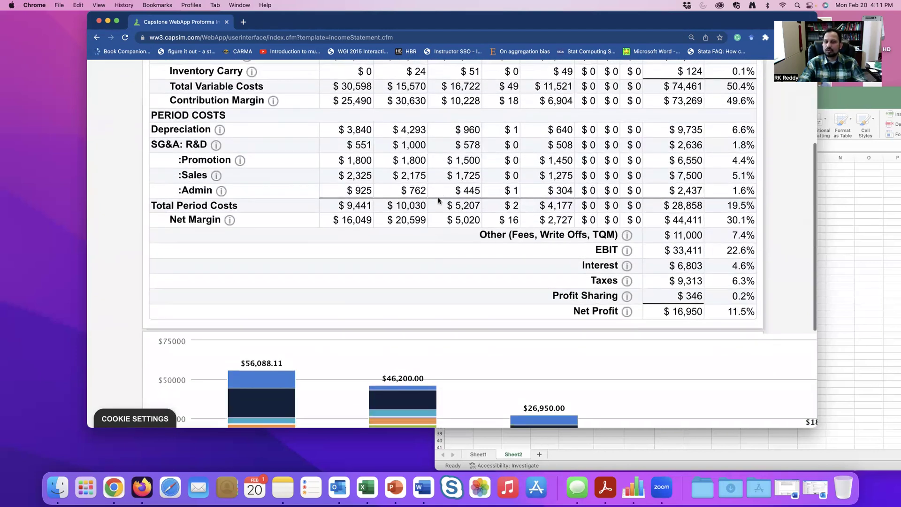
pyautogui.scroll(2, 438, 201)
pyautogui.click(861, 216)
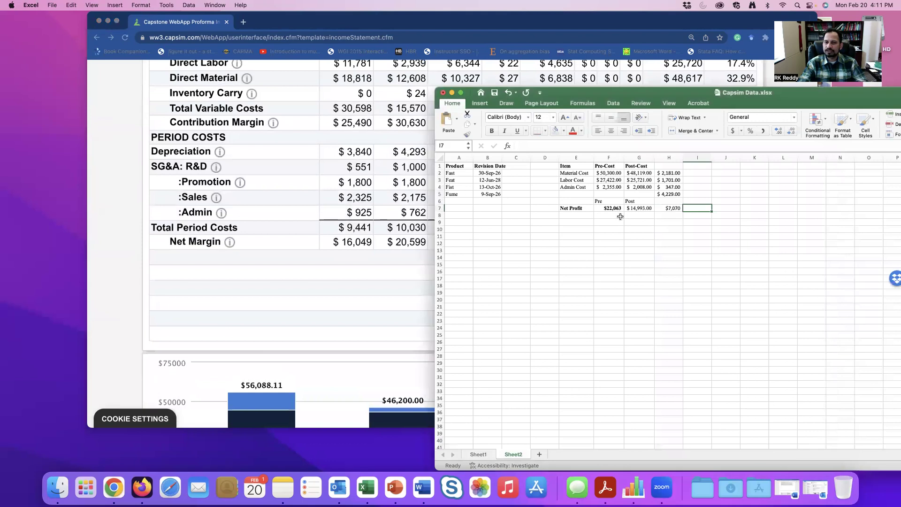
pyautogui.click(638, 214)
# Enter the new net profit of 16950 in cell G8
pyautogui.moveTo(621, 96); pyautogui.dragTo(456, 80)
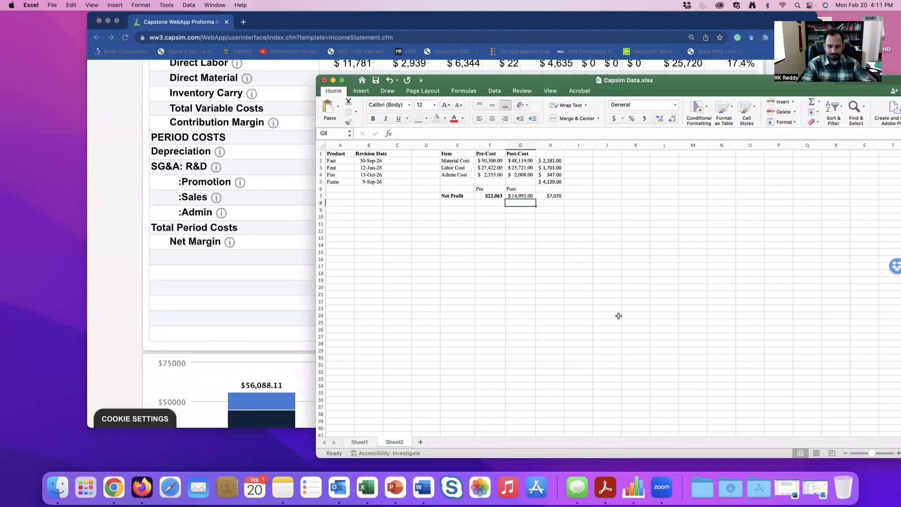
pyautogui.write('15')
pyautogui.write('6950')
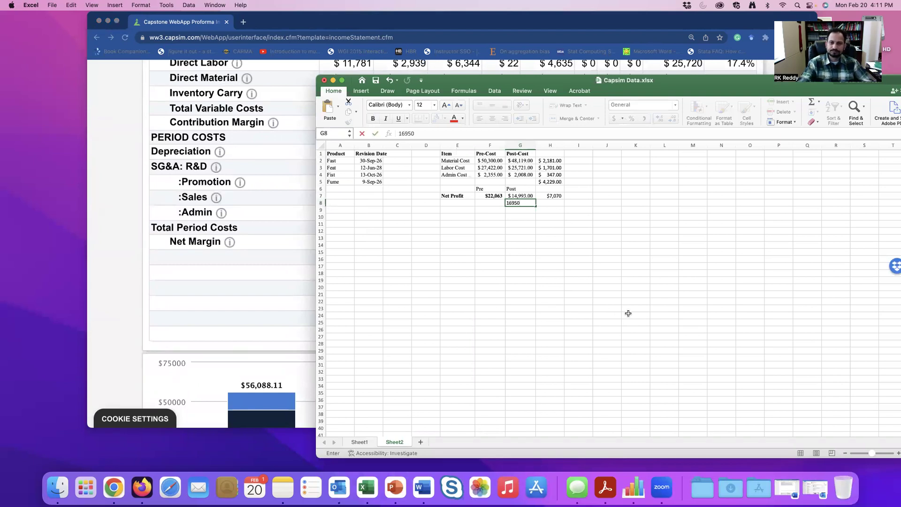
pyautogui.click(622, 315)
# Put the formula =F7-G8 in H8 to show the $5,113.00 profit difference
pyautogui.click(545, 203)
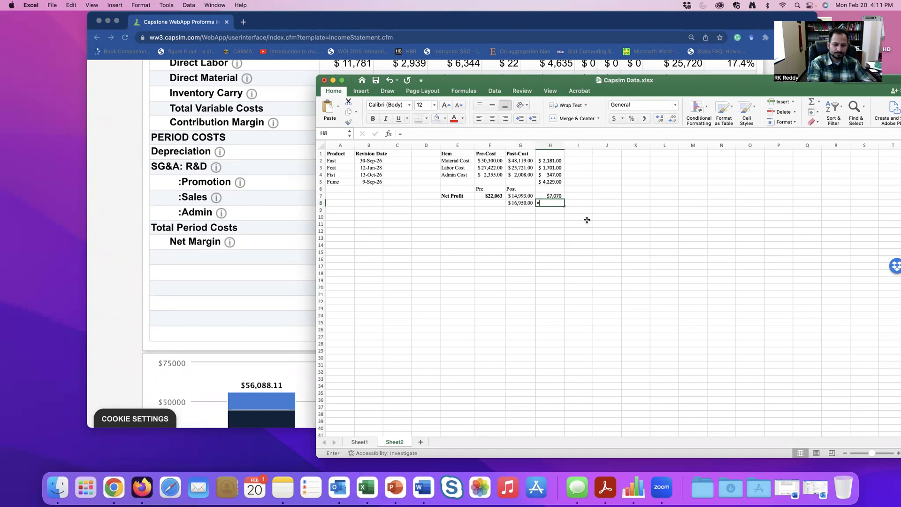
pyautogui.write('=')
pyautogui.click(491, 196)
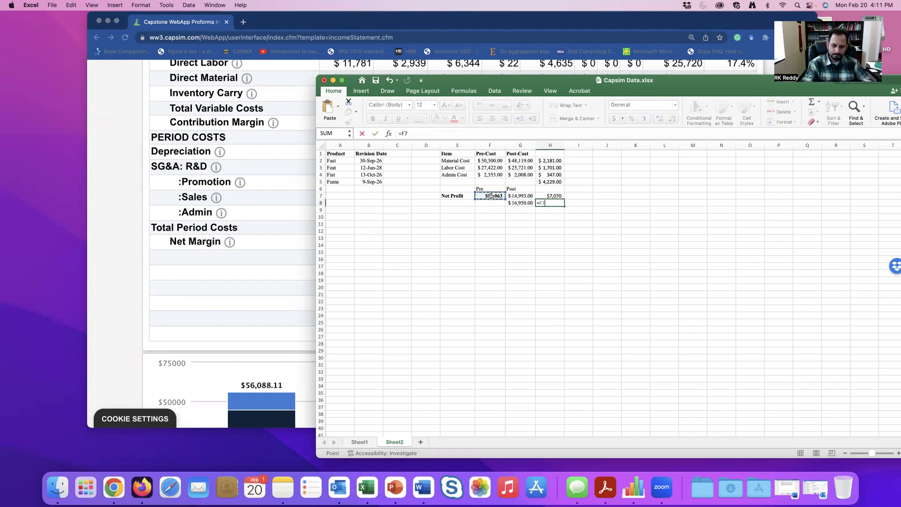
pyautogui.write('-')
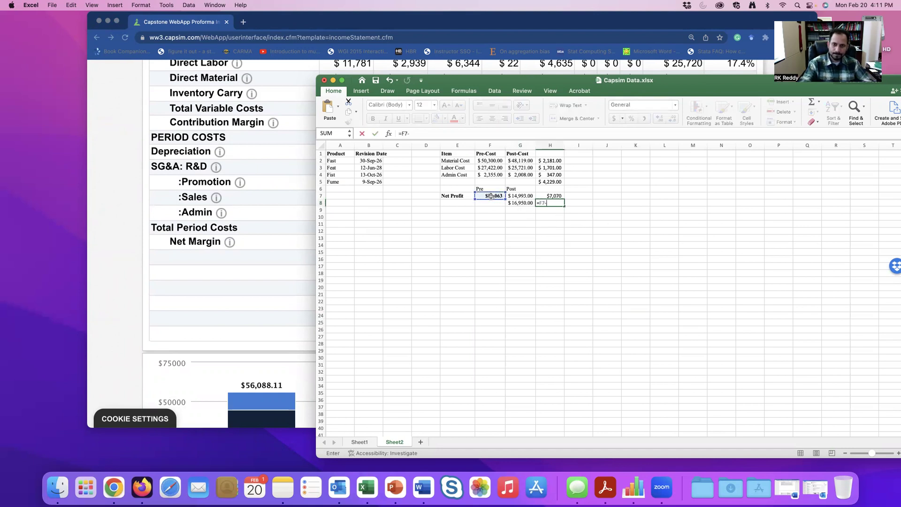
pyautogui.click(521, 203)
pyautogui.press('Return')
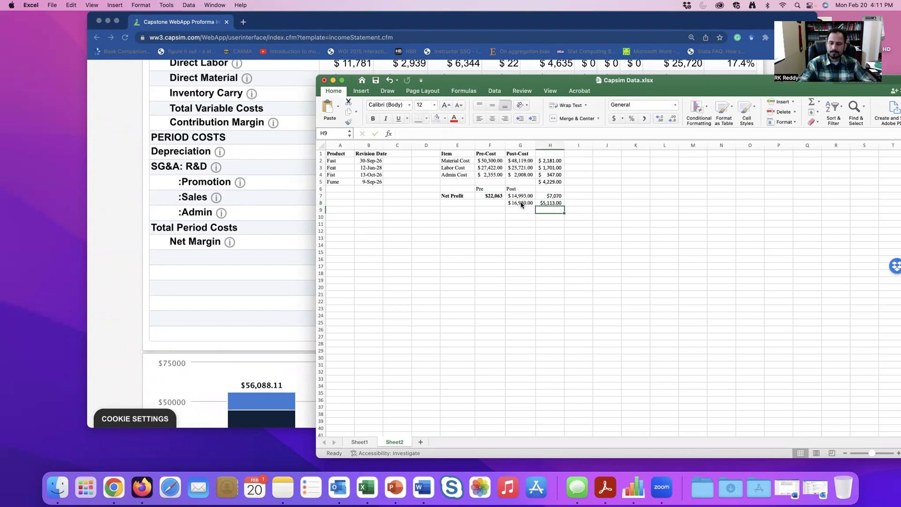
pyautogui.click(578, 202)
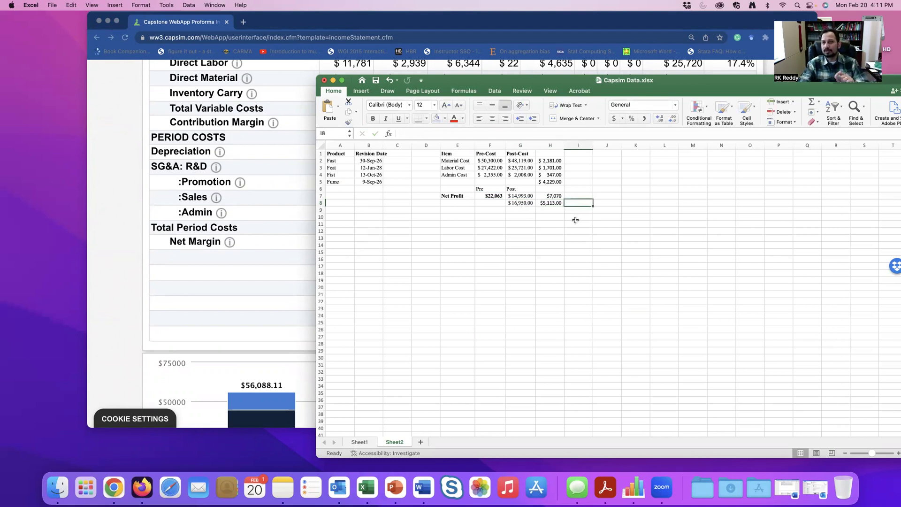
pyautogui.click(553, 203)
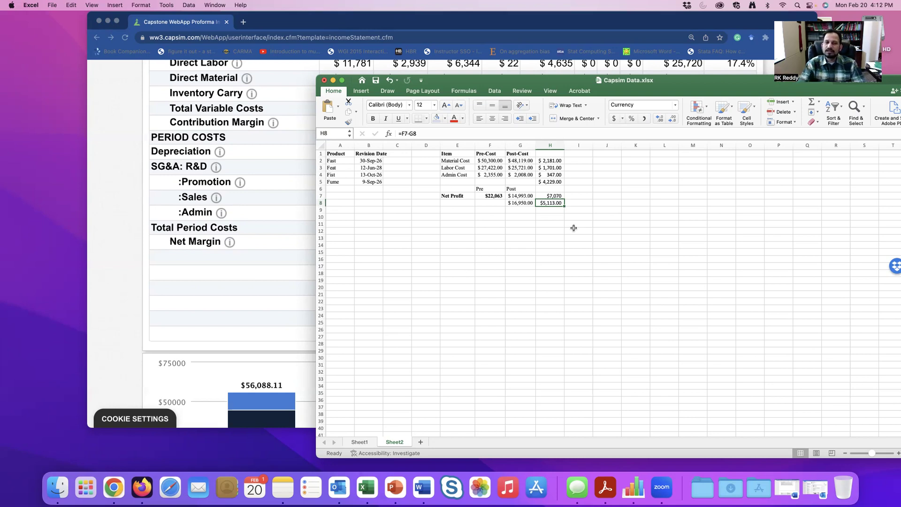
# Review the pre-cost labor cost value on the profit sheet without changing anything
pyautogui.click(490, 168)
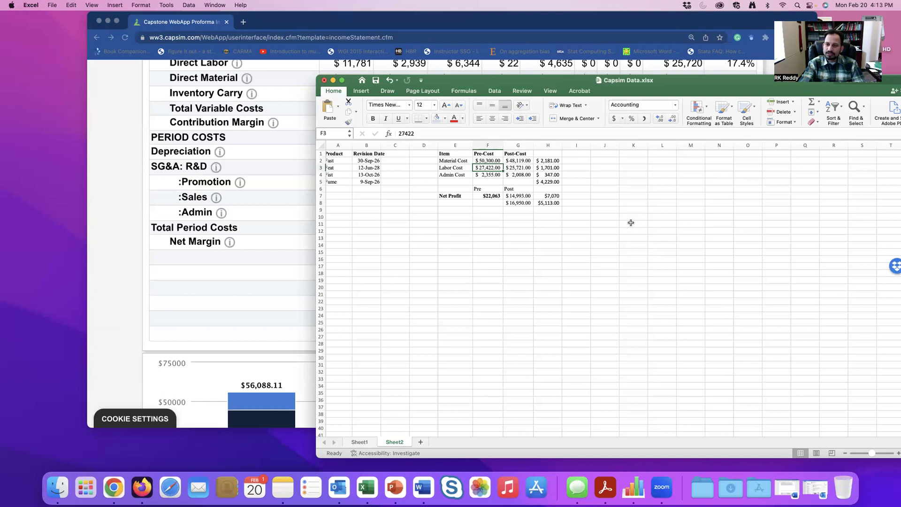
pyautogui.click(630, 223)
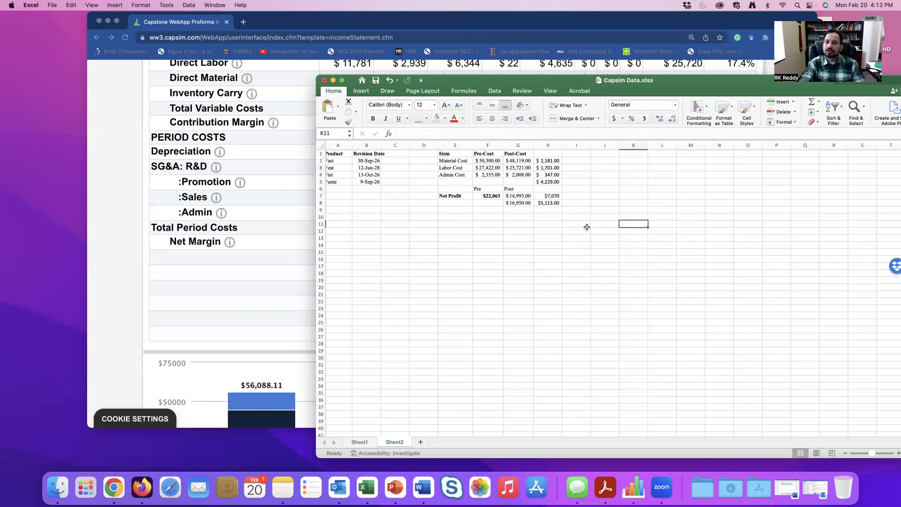
# Bring Capsim back to the front and go to the TQM Initiative decisions page
pyautogui.click(292, 247)
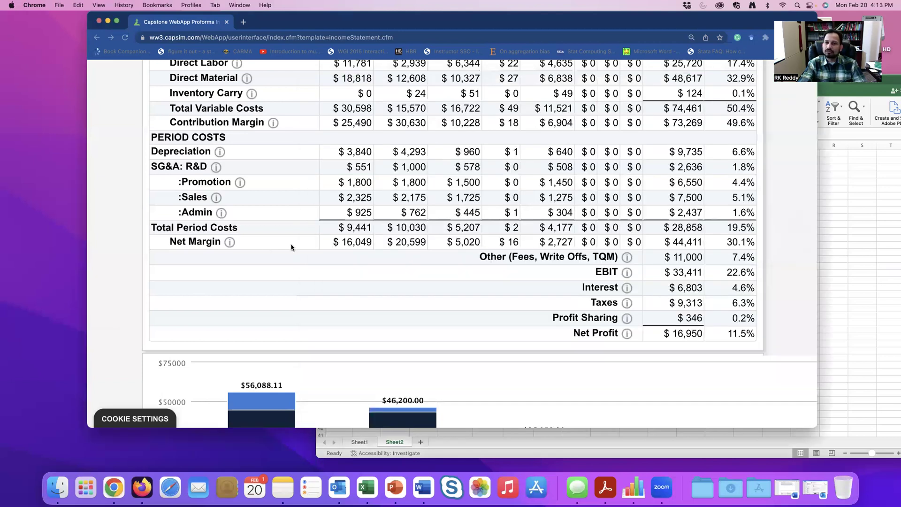
pyautogui.scroll(5, 291, 247)
pyautogui.click(446, 73)
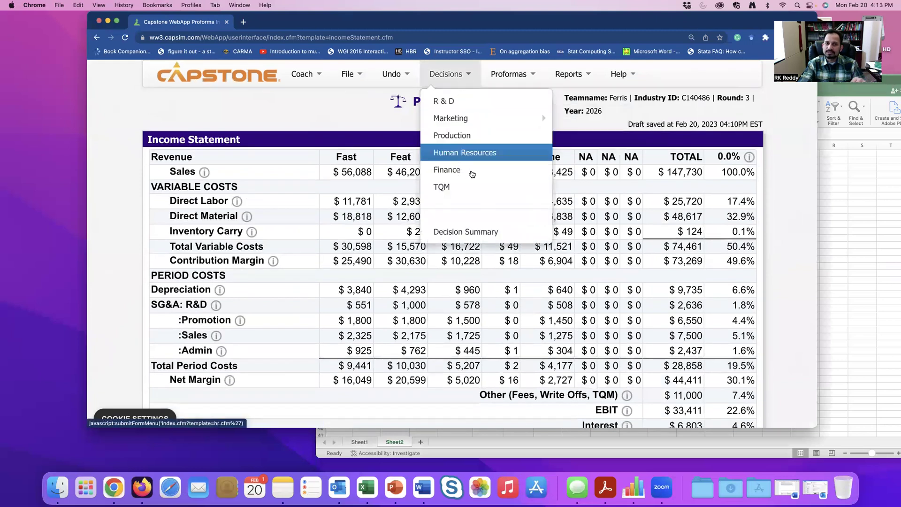
pyautogui.click(471, 187)
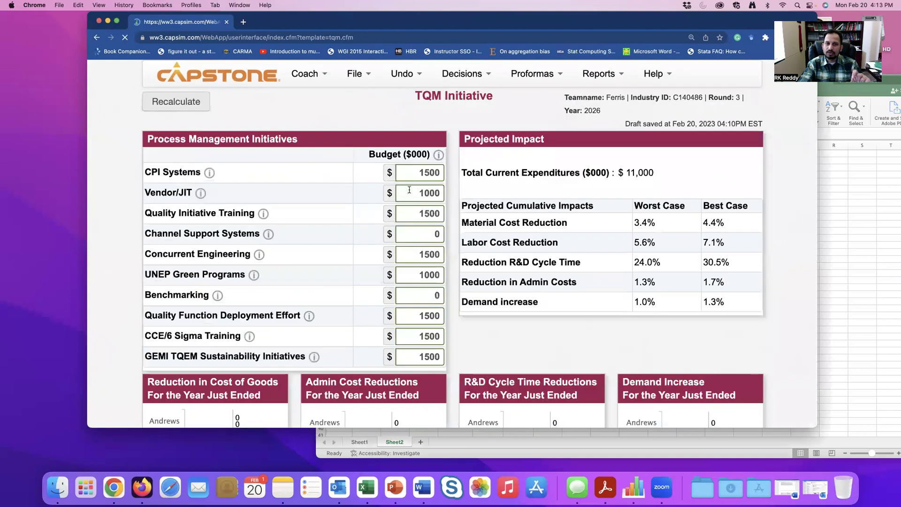
# Review the TQM budgets and the projected demand increase at $11,000 total expenditures
pyautogui.click(411, 191)
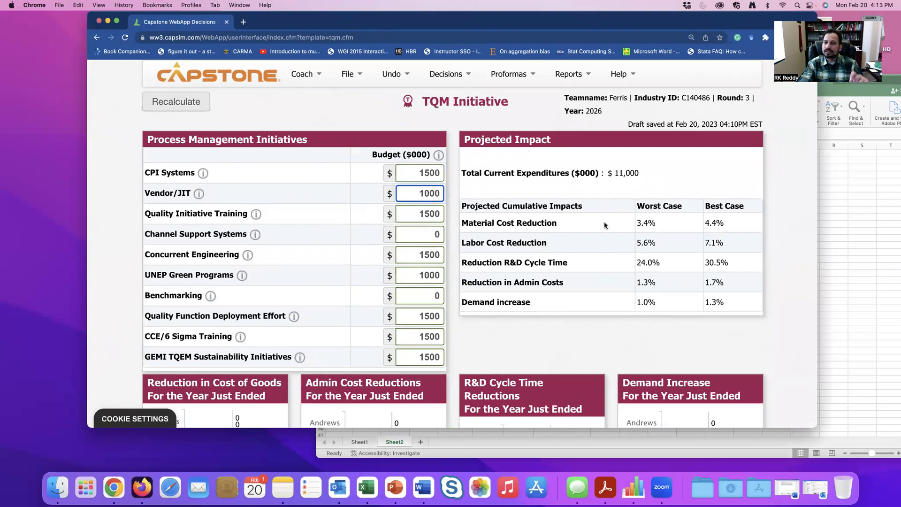
pyautogui.click(467, 224)
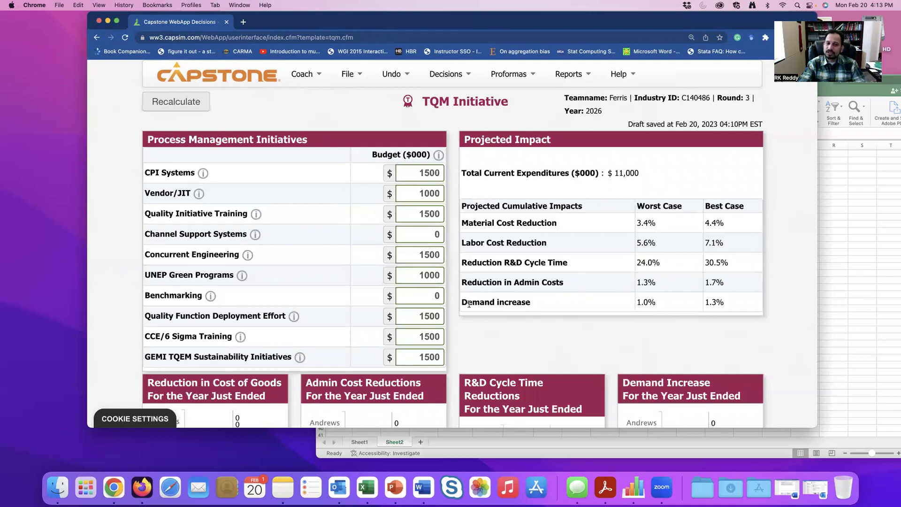
pyautogui.moveTo(468, 303); pyautogui.dragTo(526, 303)
pyautogui.click(542, 306)
pyautogui.scroll(1, 558, 292)
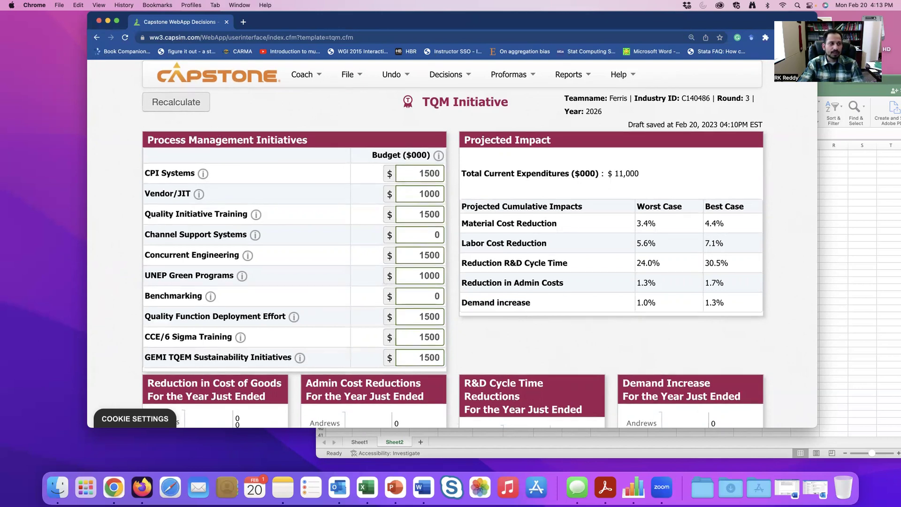
pyautogui.scroll(-1, 452, 244)
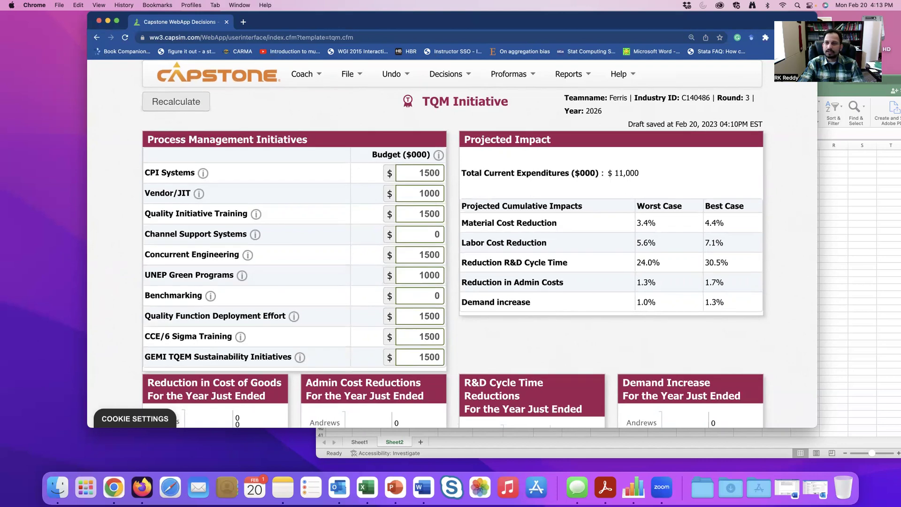